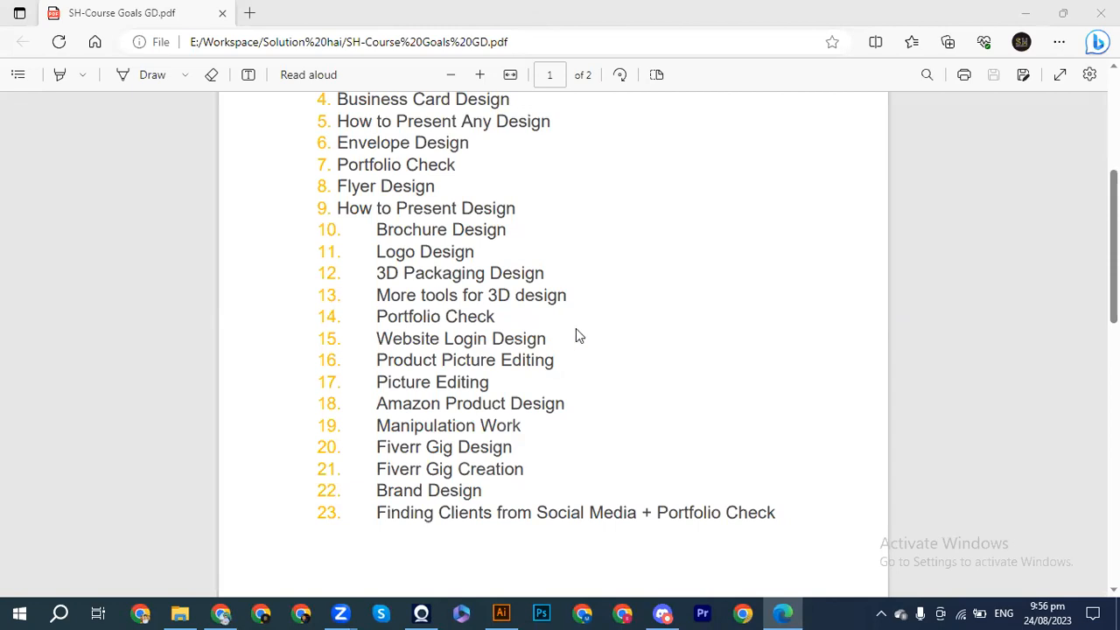
# Switch to Illustrator, minimize its window, and launch Photoshop.
pyautogui.click(508, 611)
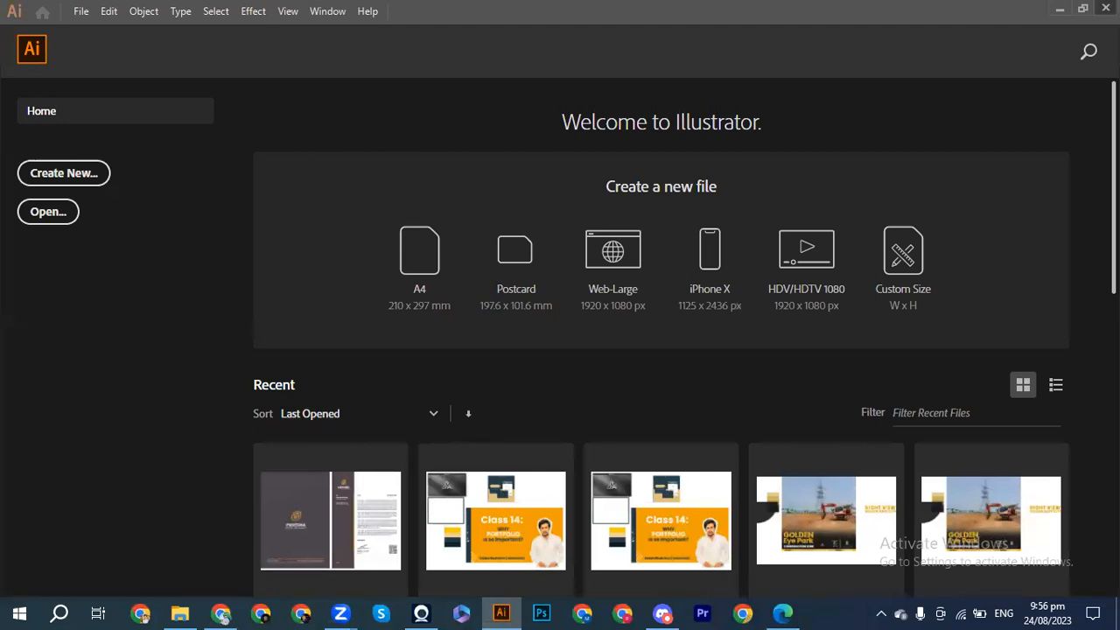
pyautogui.click(1059, 8)
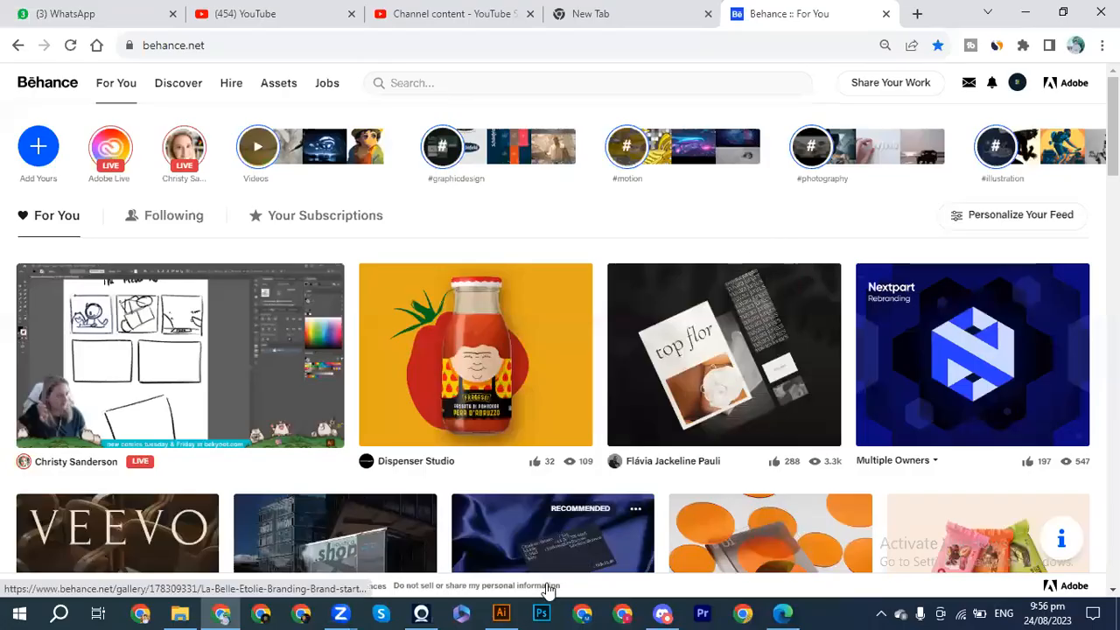
pyautogui.click(541, 612)
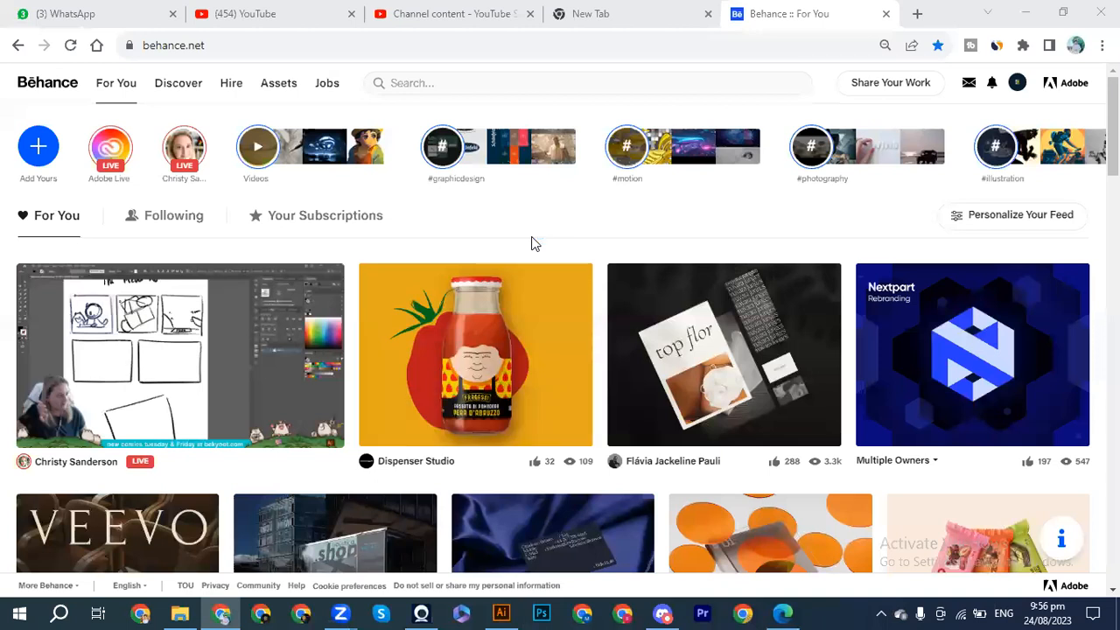
# Reduce the zoom of the Behance page and cancel the Speech Recognition setup.
pyautogui.hotkey('ctrl', '-')
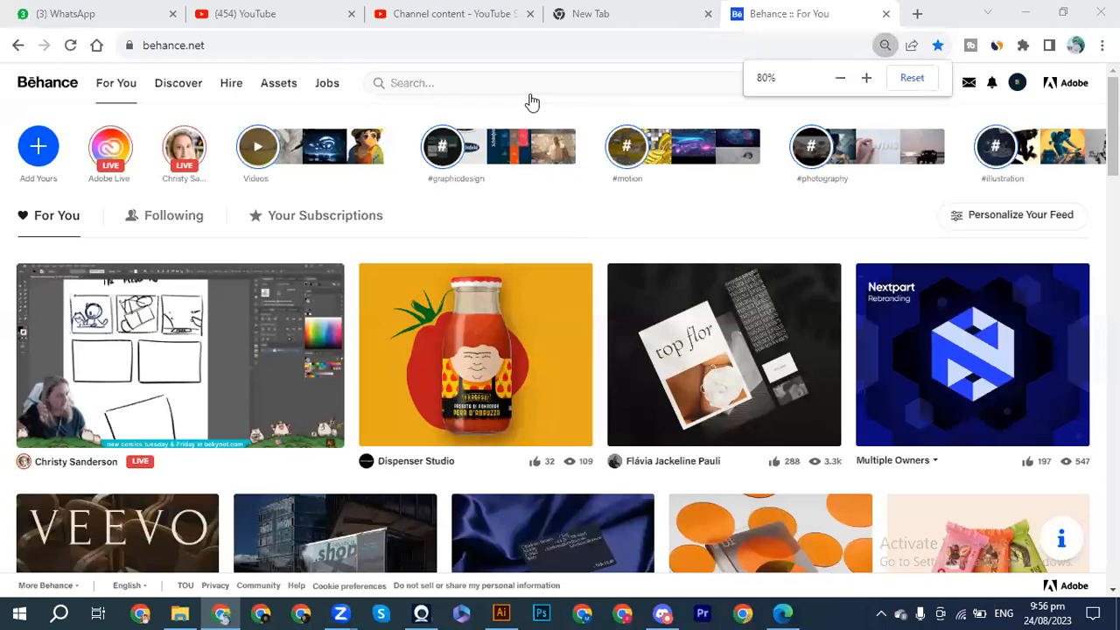
pyautogui.hotkey('ctrl', '-')
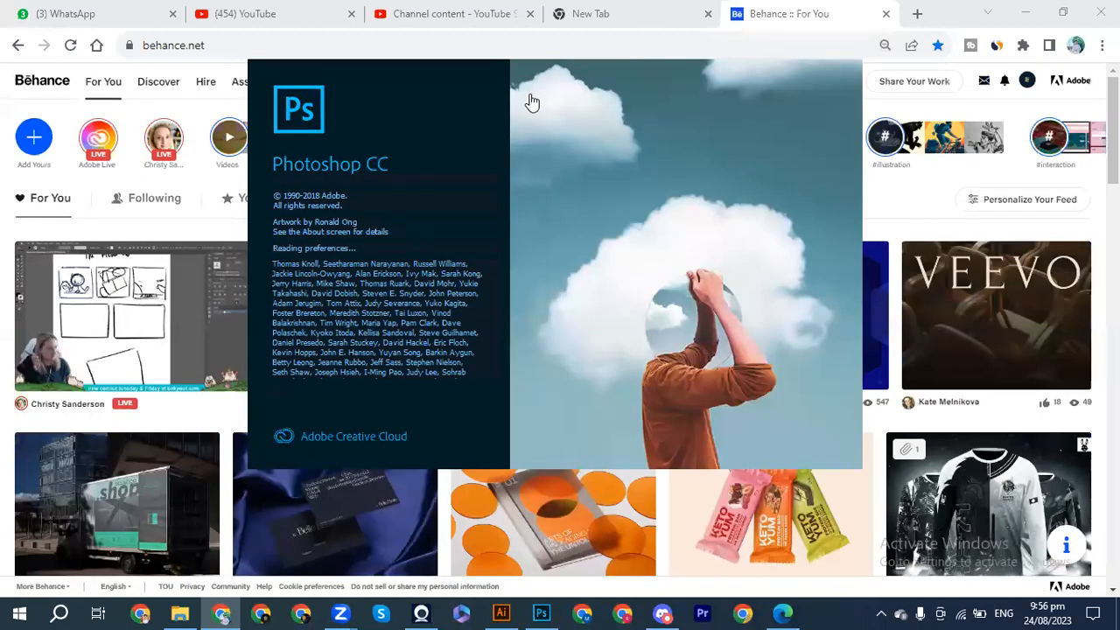
pyautogui.press('ctrl+super+s')
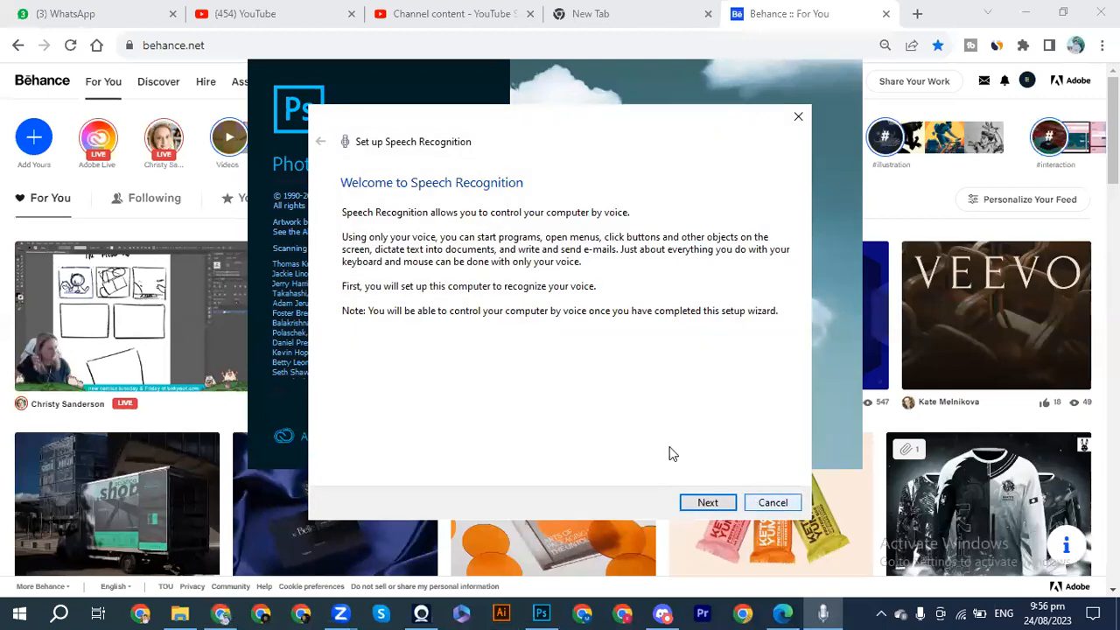
pyautogui.click(772, 502)
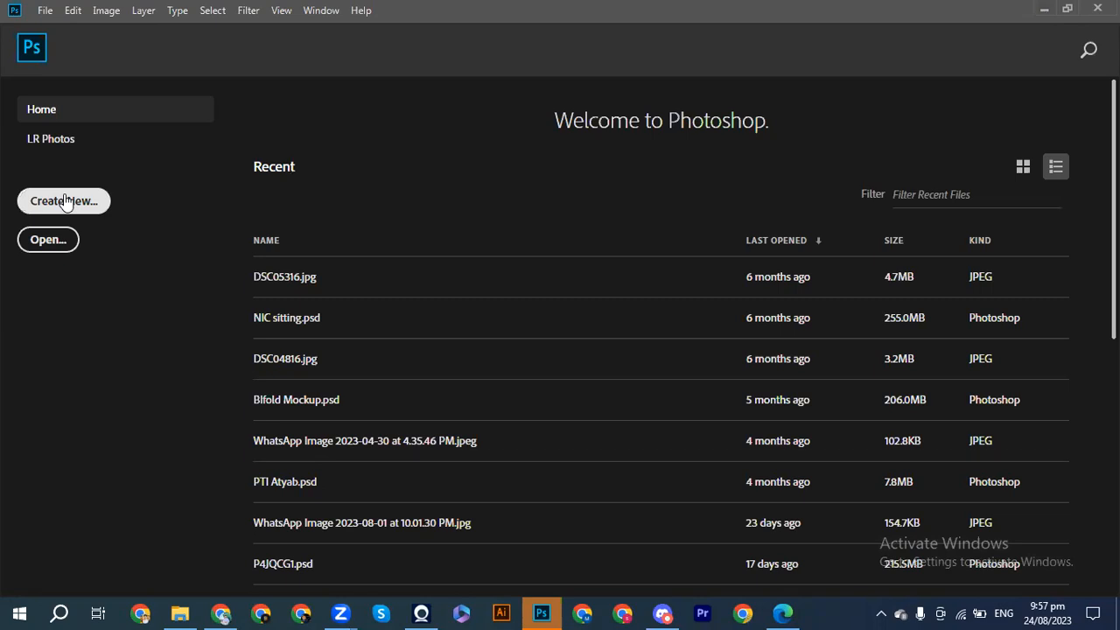
# Search Google for "Products" in a new Chrome tab and show the image results.
pyautogui.click(210, 611)
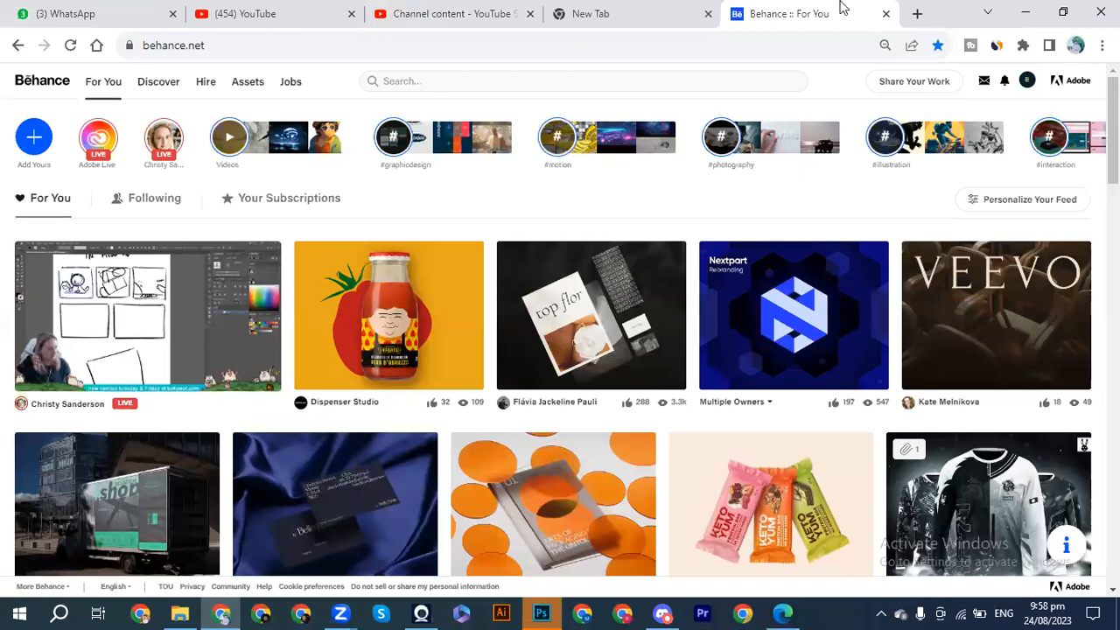
pyautogui.click(916, 15)
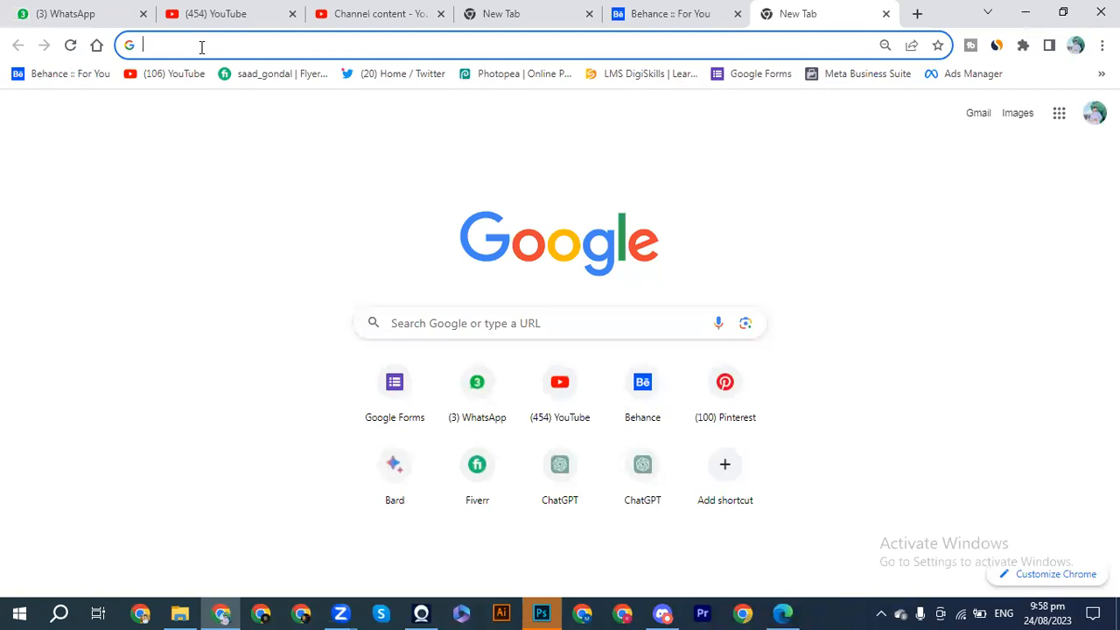
pyautogui.write('Pro')
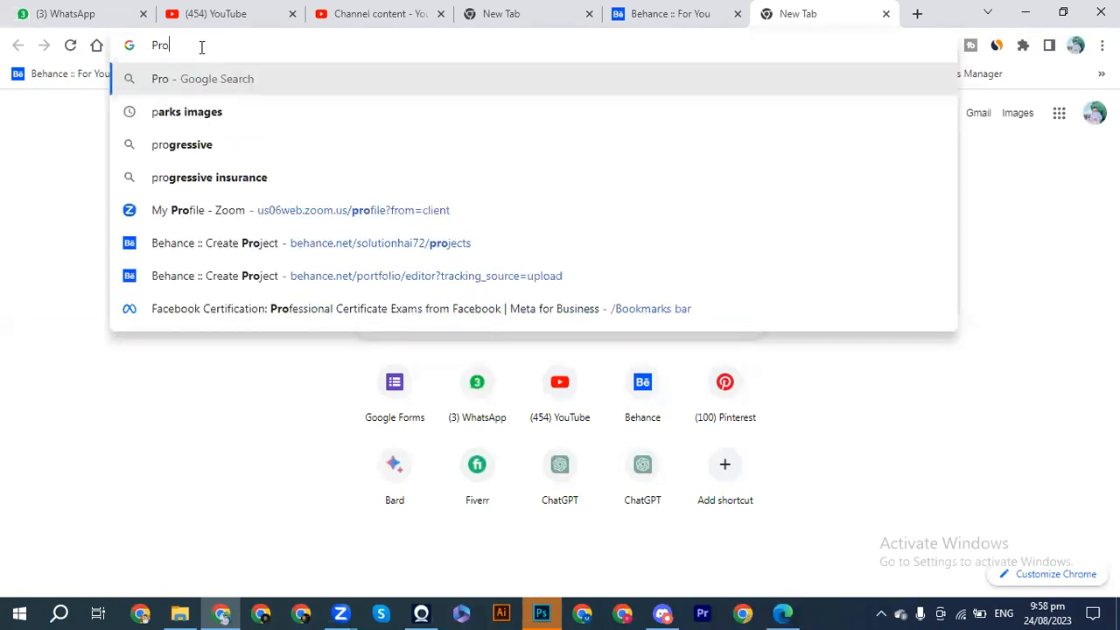
pyautogui.write('ducts')
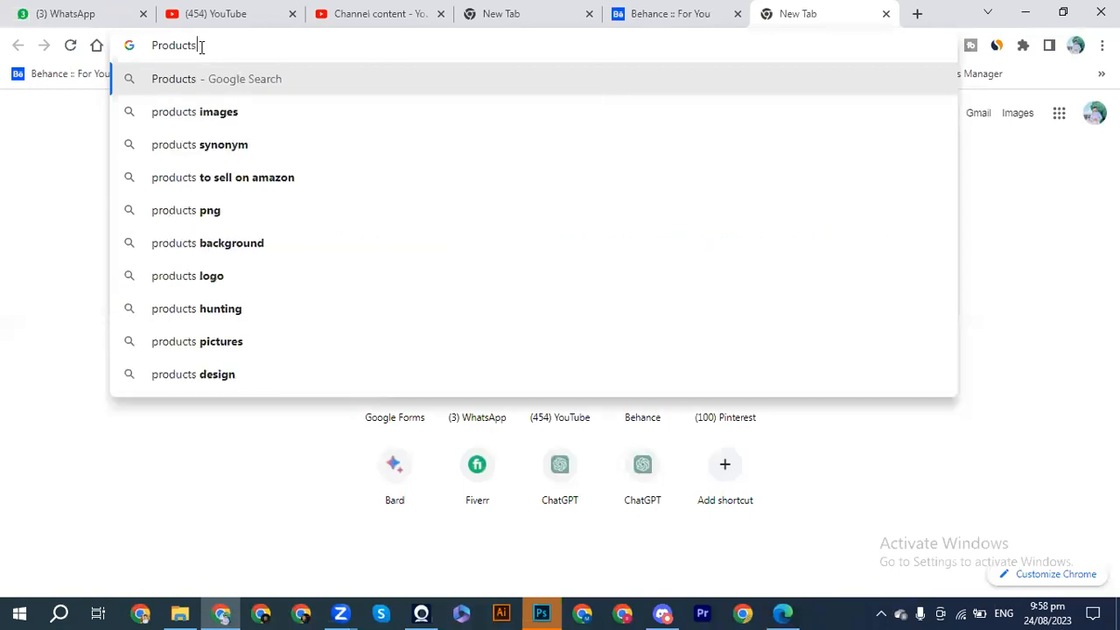
pyautogui.press('Return')
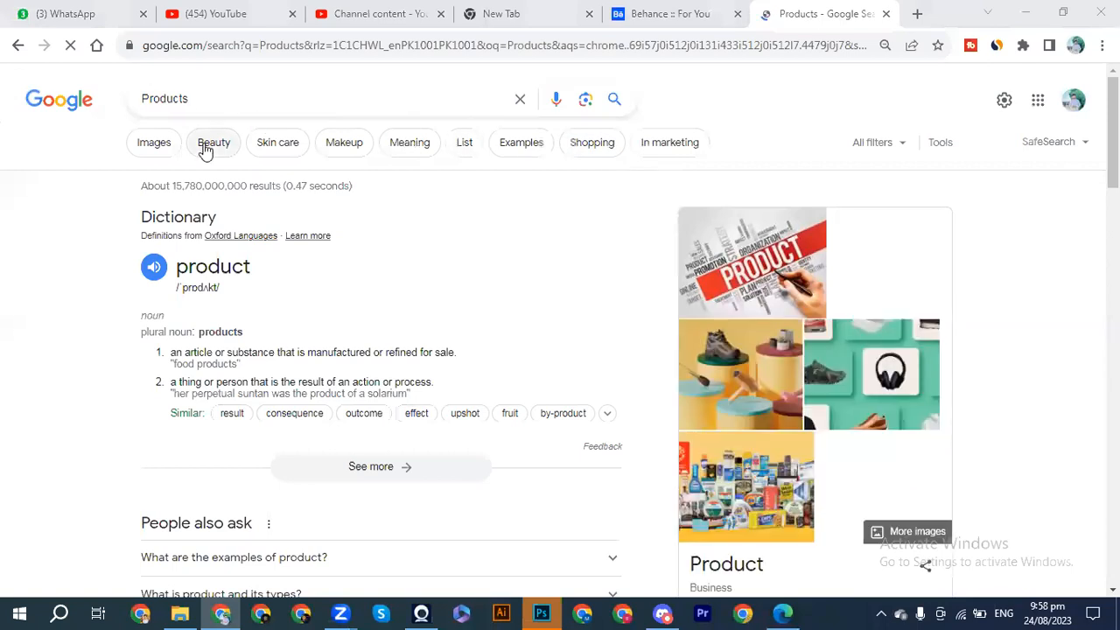
pyautogui.click(155, 147)
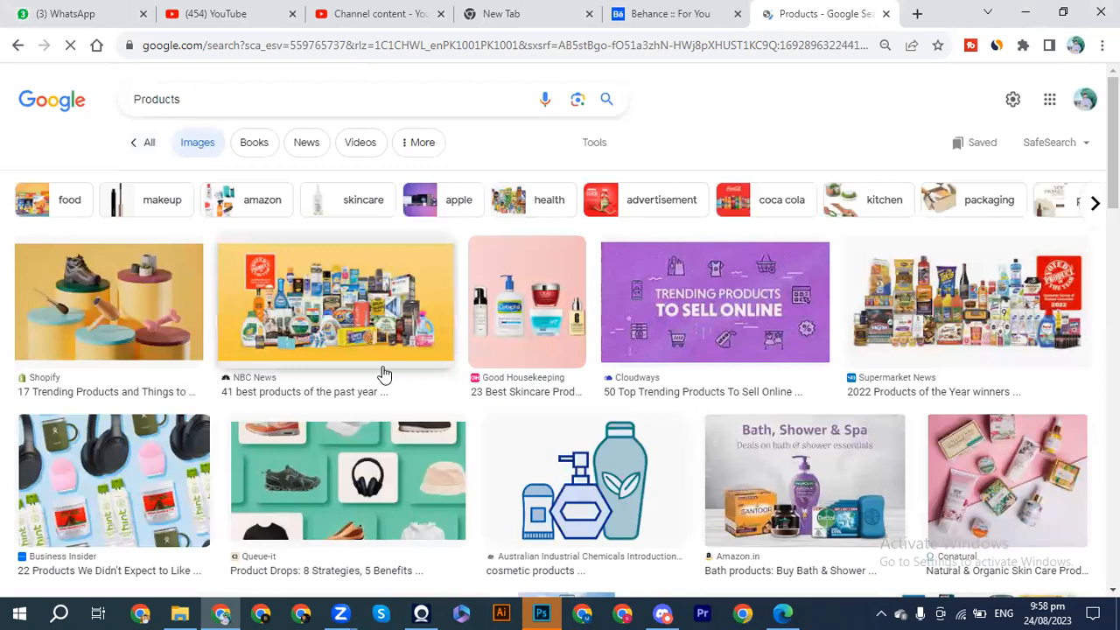
# Look through the first rows of product images for examples of product photos and advertising designs, and return to the first results.
pyautogui.scroll(-2, 383, 374)
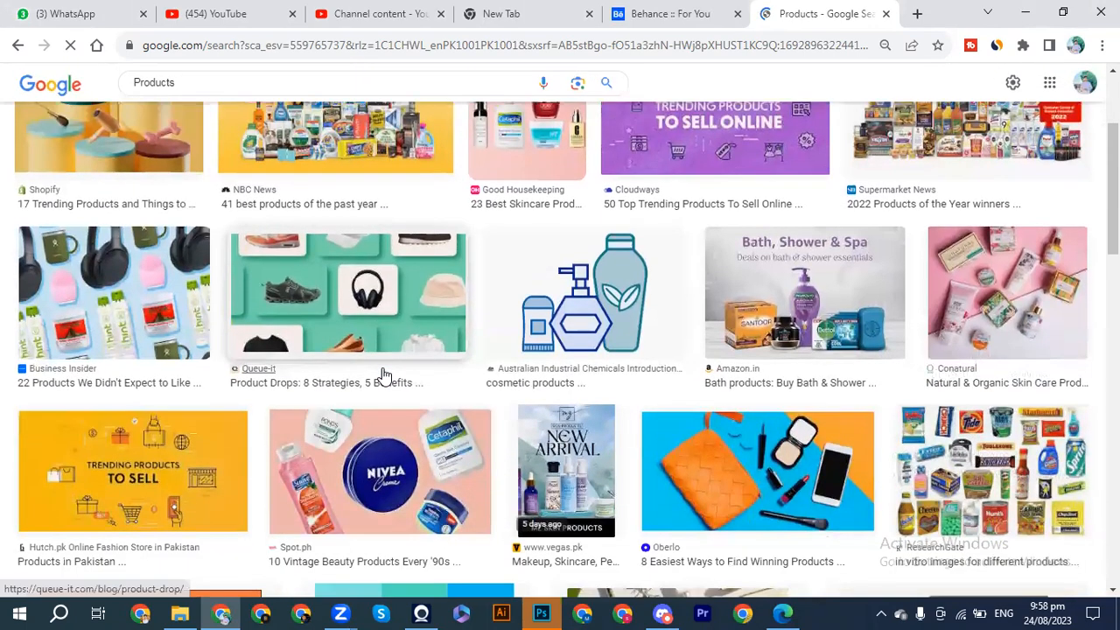
pyautogui.scroll(-1, 383, 374)
pyautogui.scroll(-2, 383, 374)
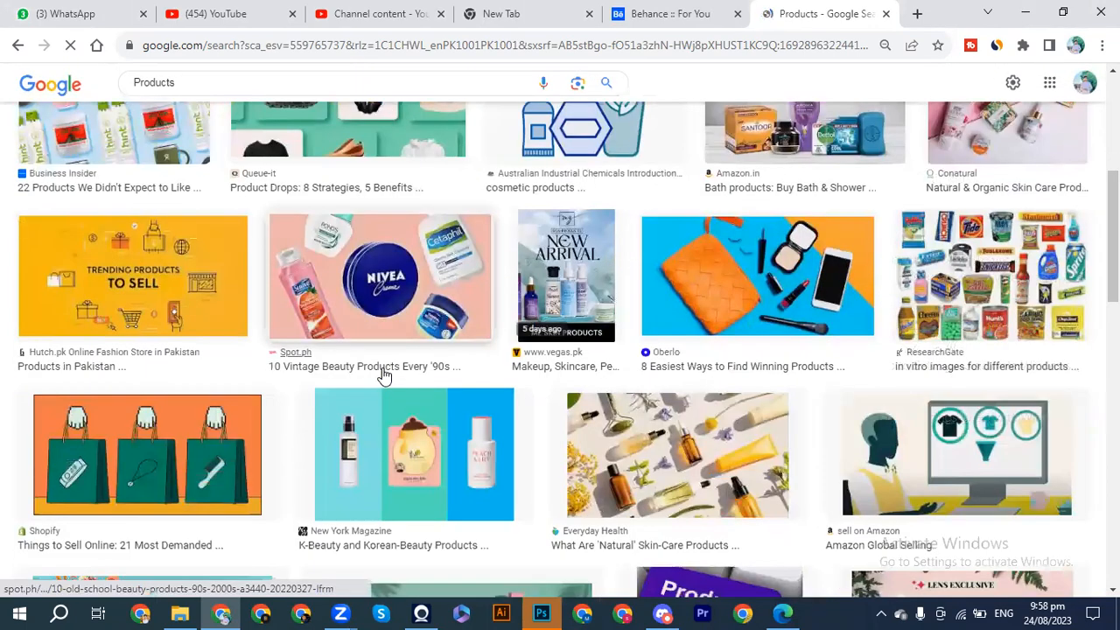
pyautogui.scroll(-1, 382, 374)
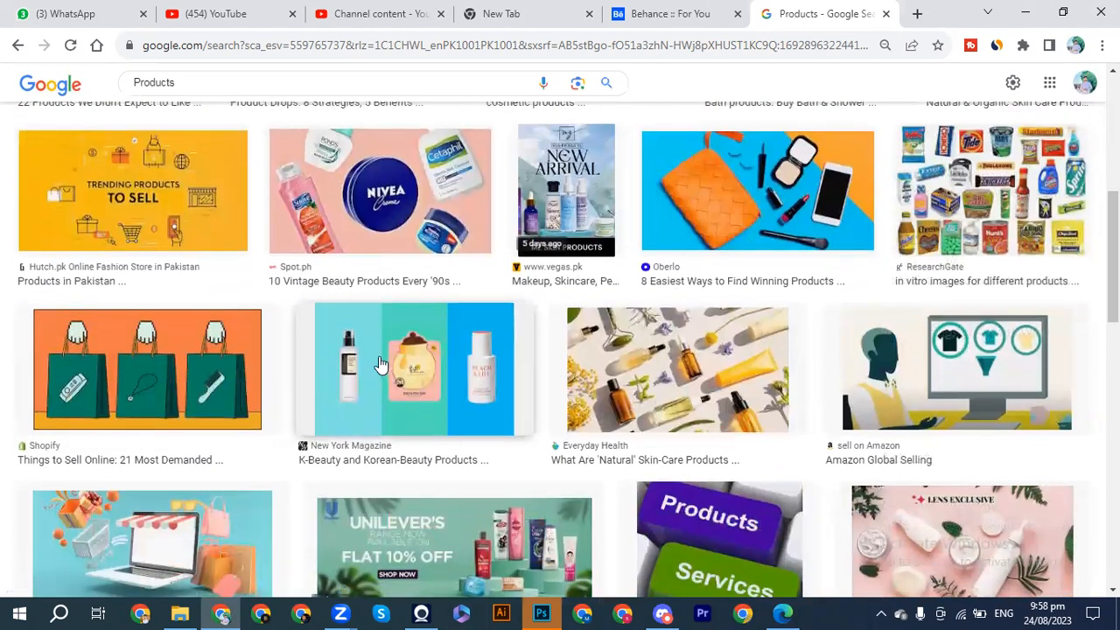
pyautogui.scroll(-1, 381, 362)
pyautogui.scroll(-2, 381, 362)
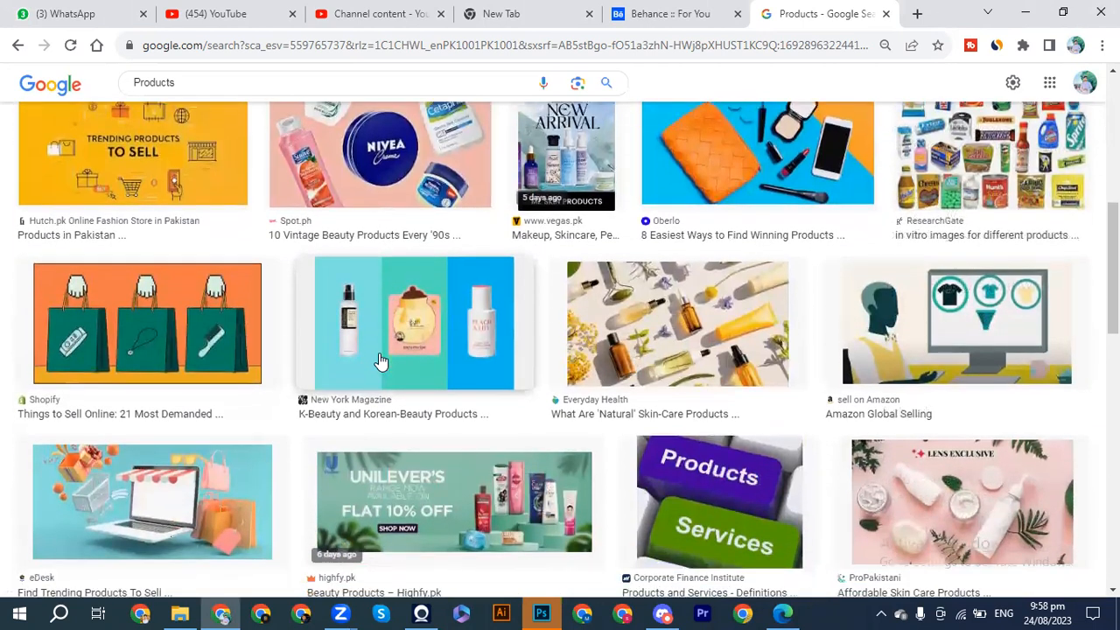
pyautogui.scroll(-2, 381, 361)
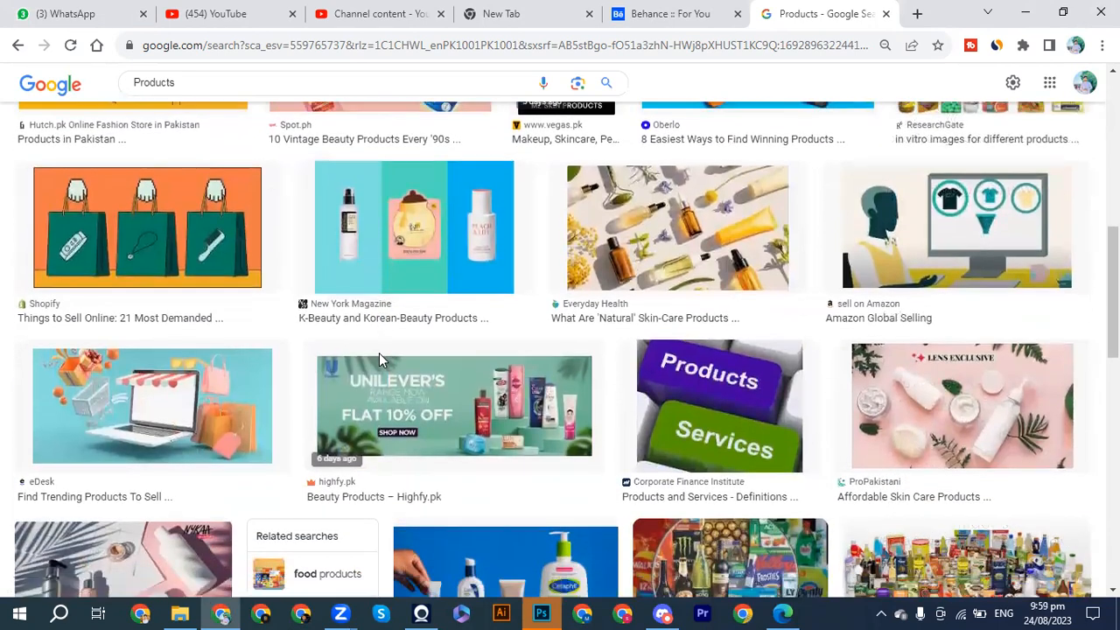
pyautogui.scroll(-1, 380, 361)
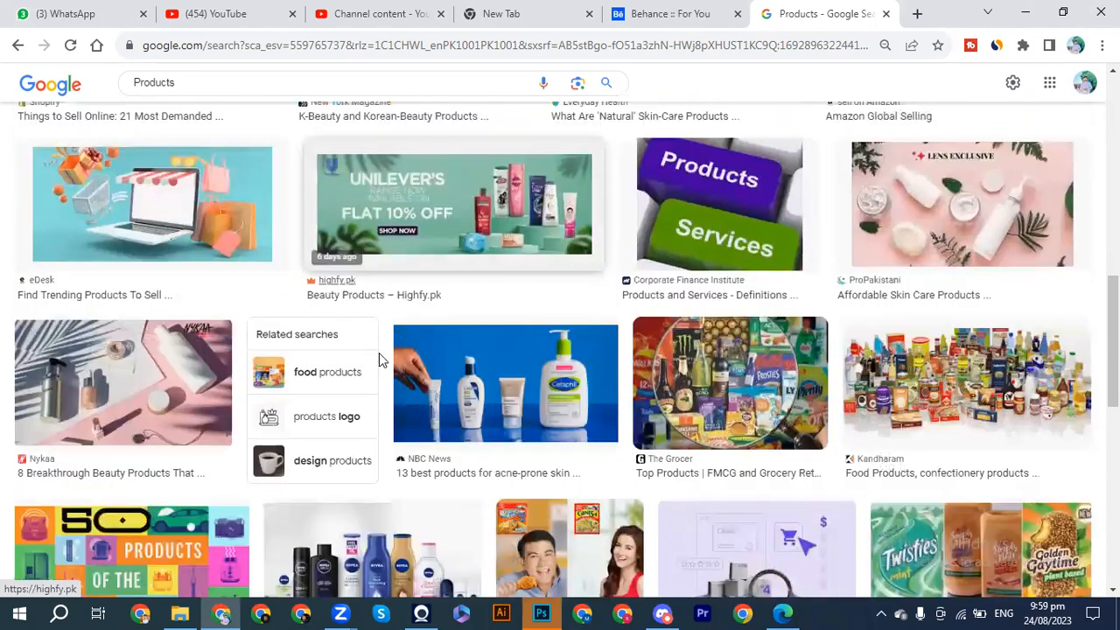
pyautogui.scroll(-1, 379, 358)
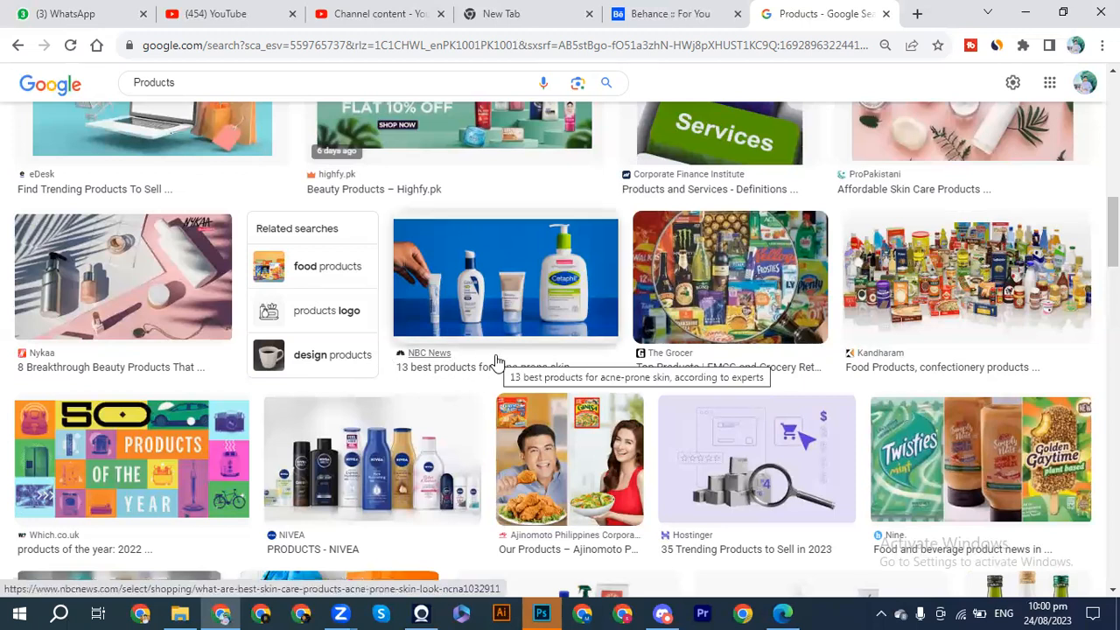
pyautogui.scroll(5, 495, 361)
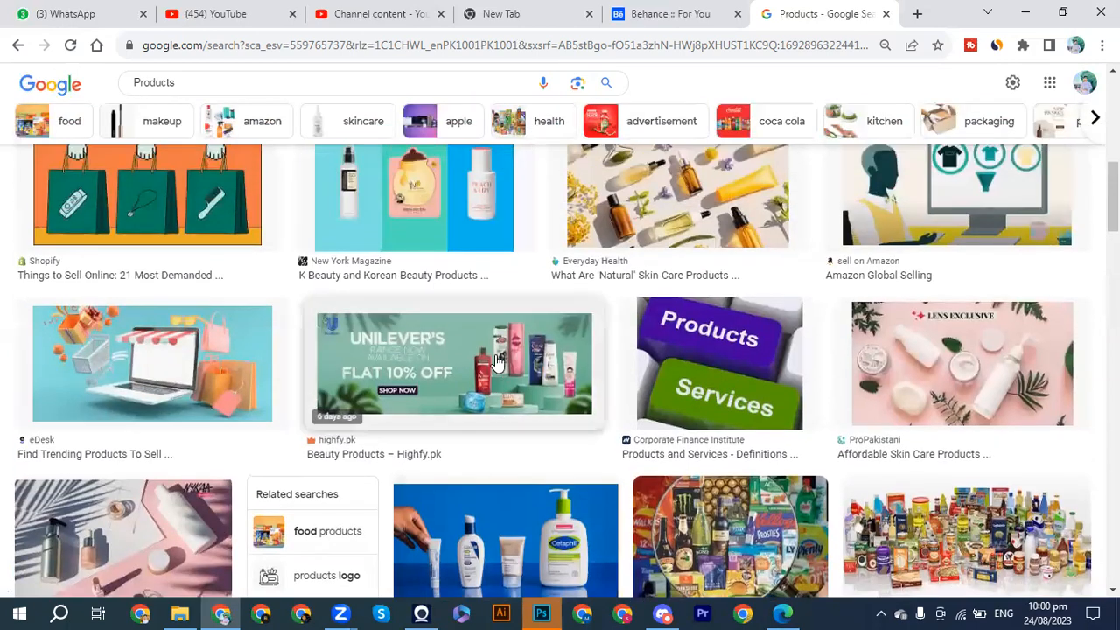
pyautogui.scroll(4, 495, 361)
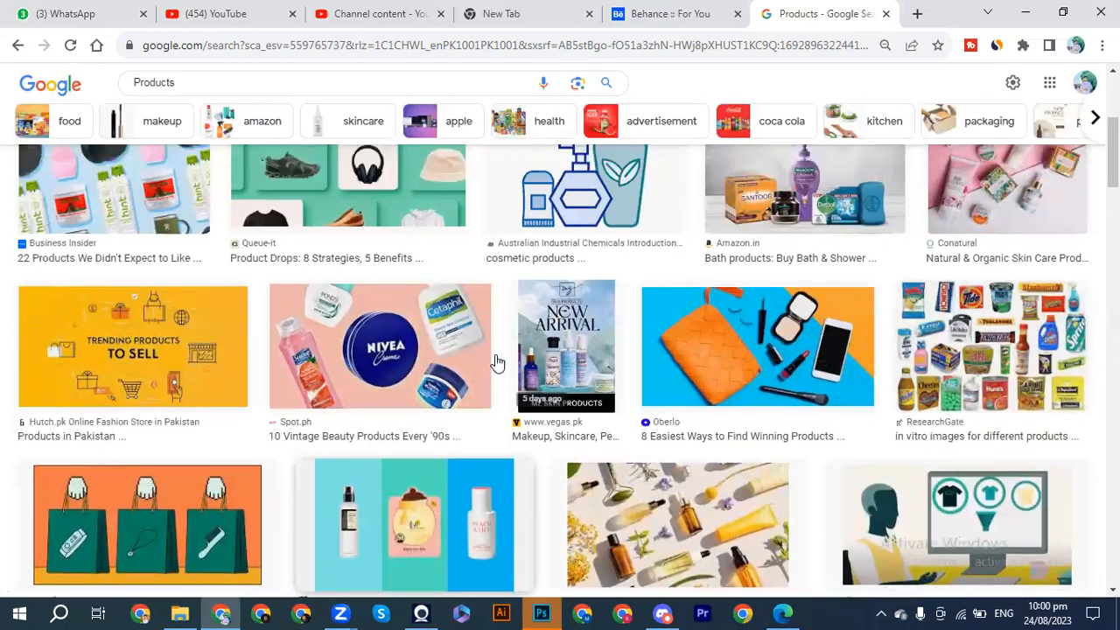
pyautogui.scroll(3, 495, 361)
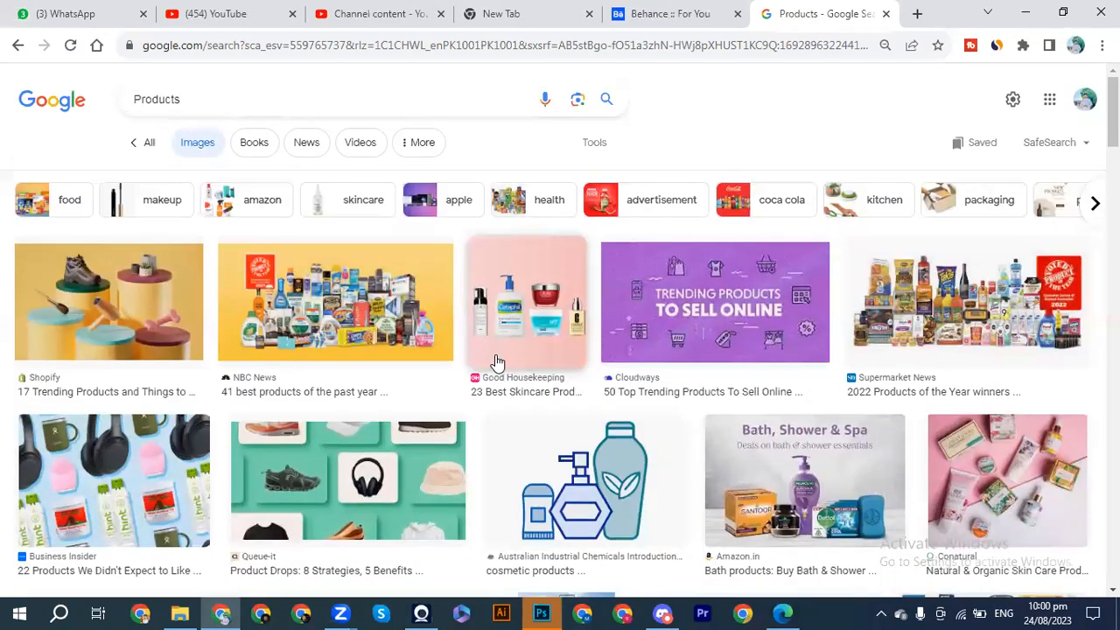
# Examine the product image results further down the list for more packaging, cosmetics and food product examples.
pyautogui.scroll(-4, 496, 361)
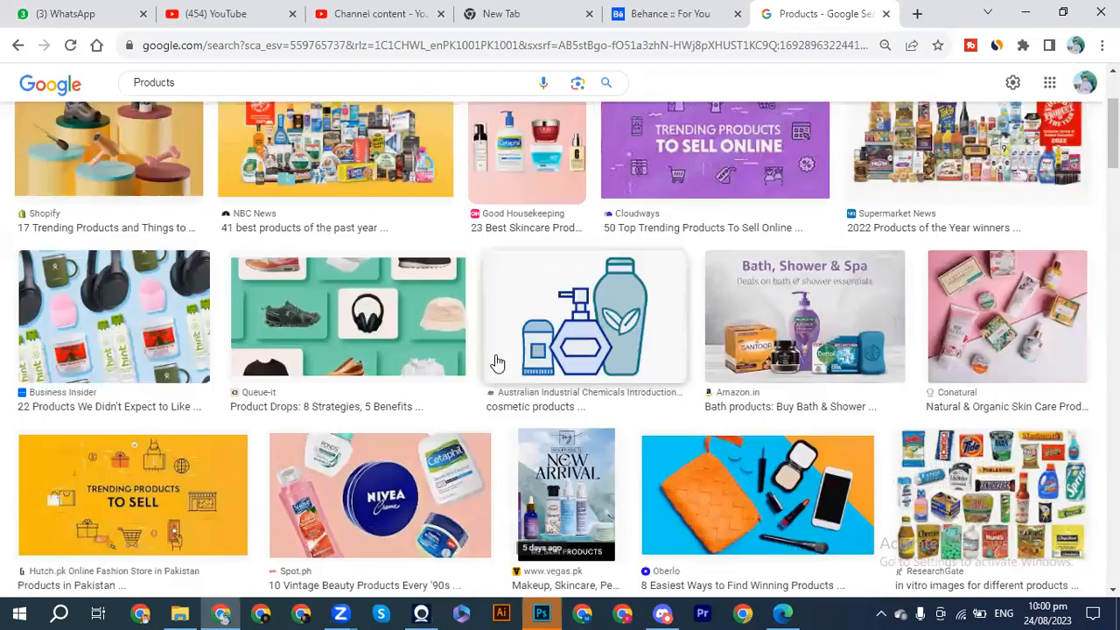
pyautogui.scroll(-6, 496, 361)
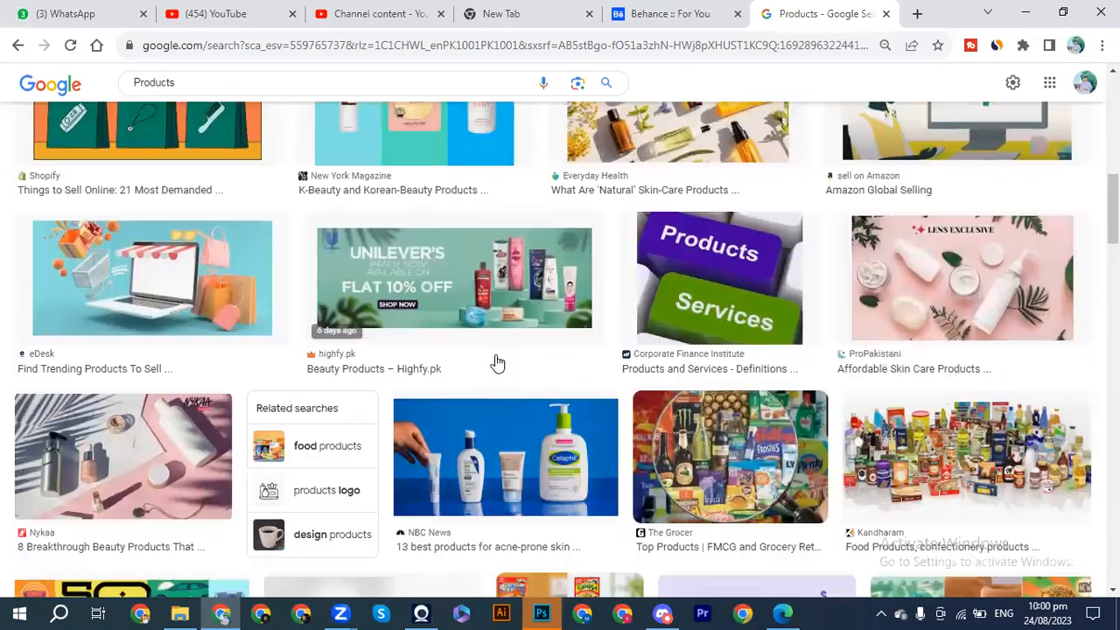
pyautogui.scroll(-4, 495, 361)
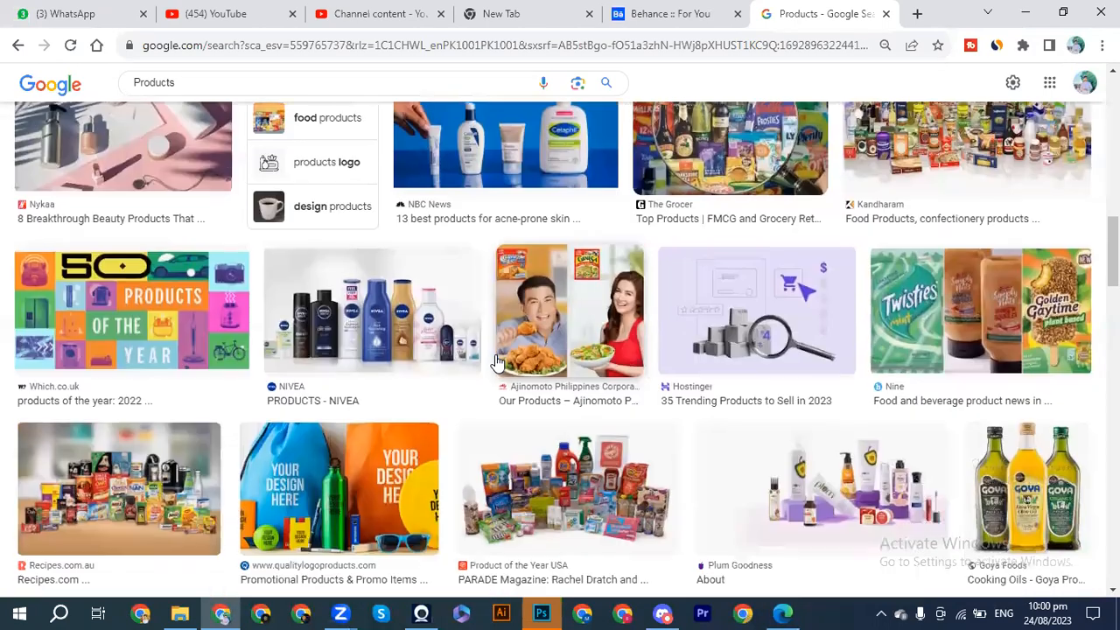
pyautogui.scroll(-3, 496, 361)
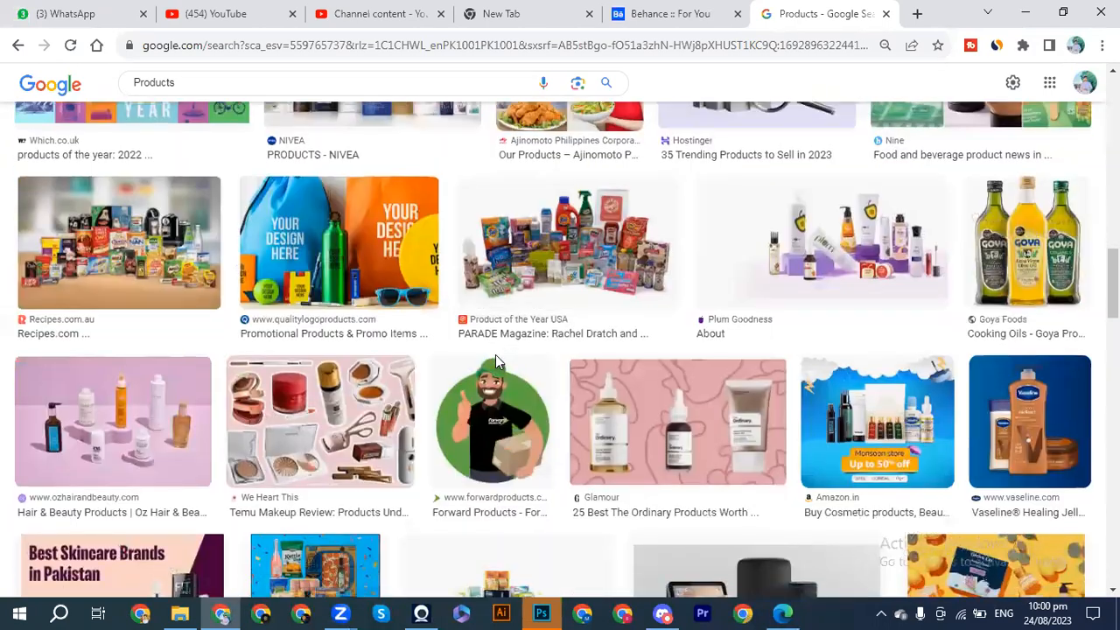
pyautogui.scroll(-4, 495, 362)
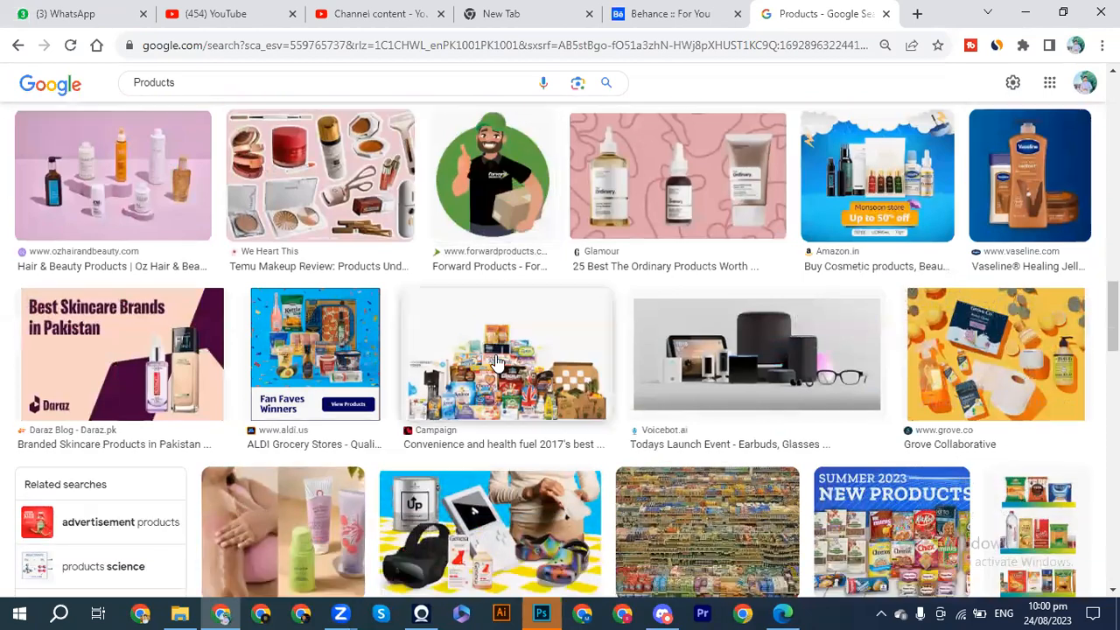
pyautogui.scroll(-2, 495, 361)
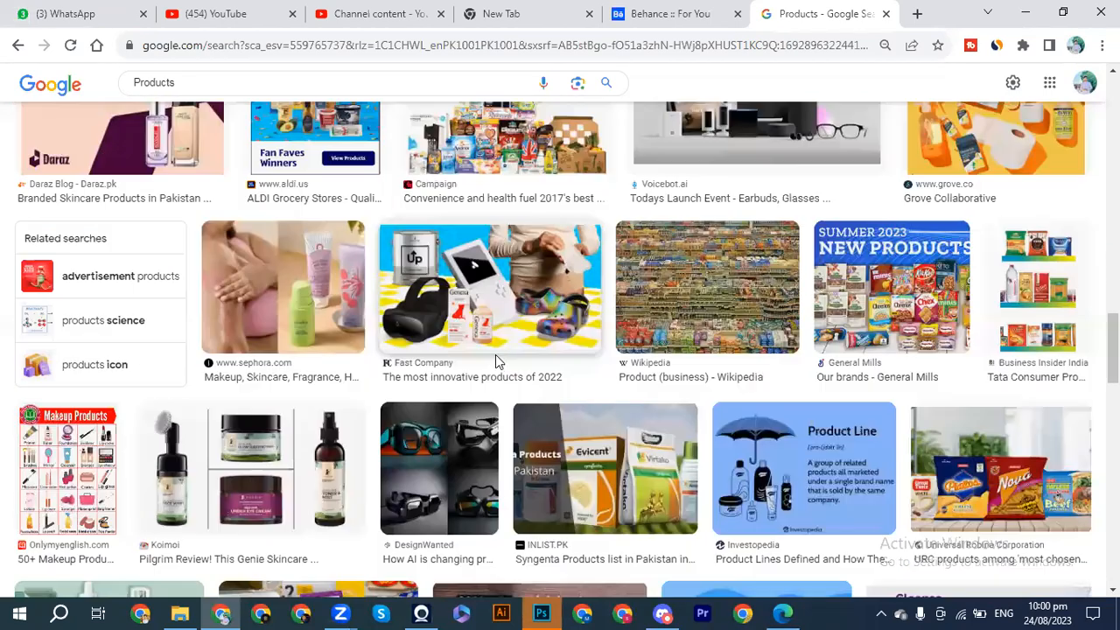
pyautogui.scroll(-2, 495, 362)
pyautogui.scroll(-3, 495, 361)
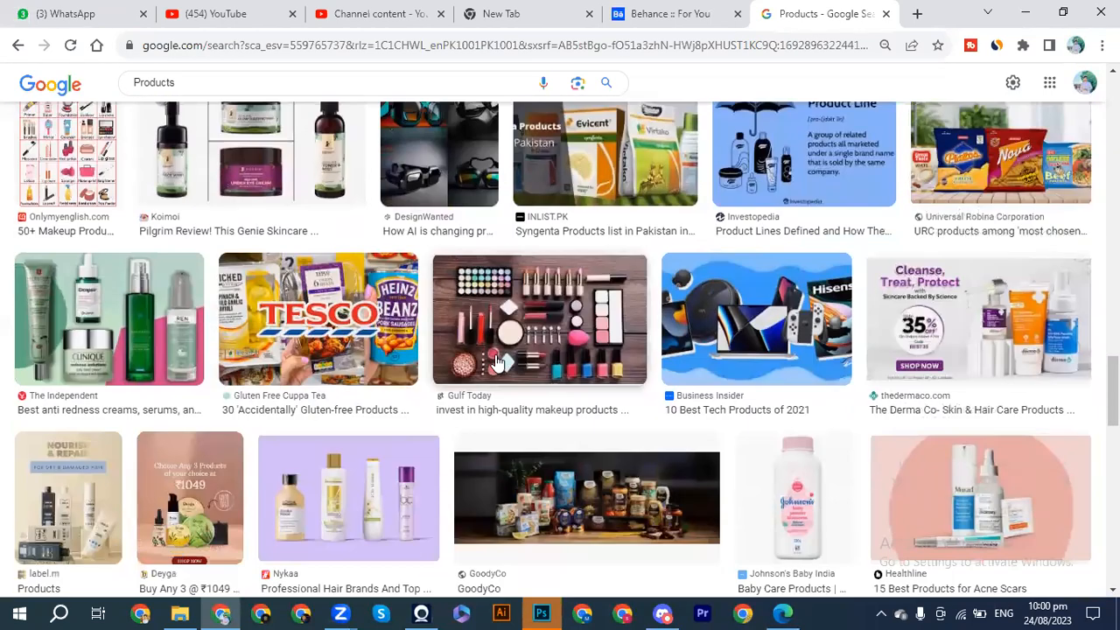
pyautogui.scroll(-2, 495, 362)
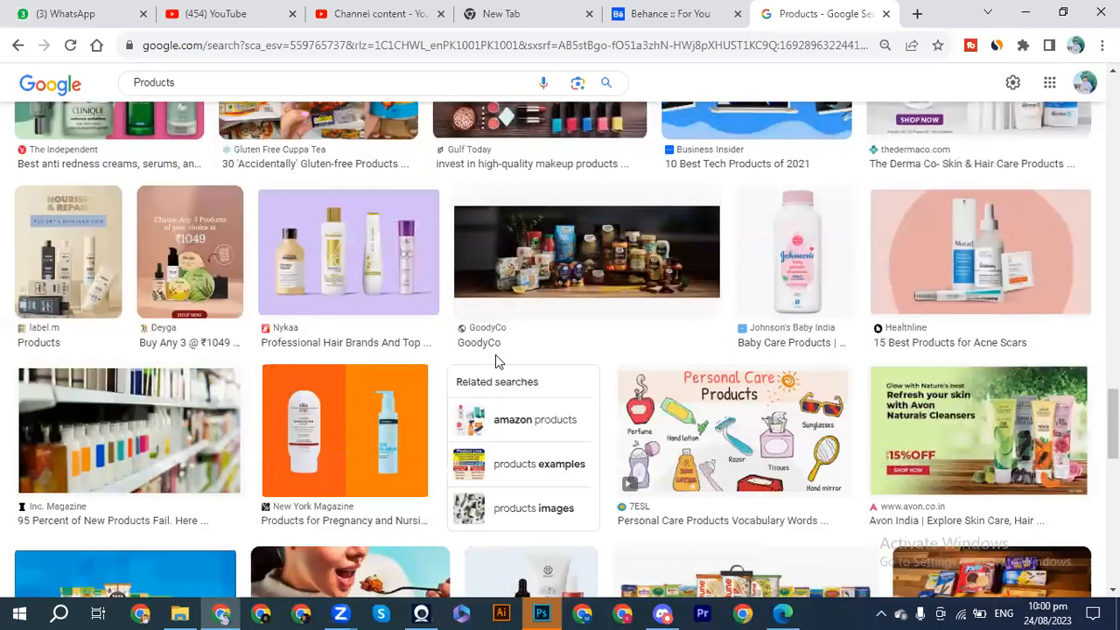
pyautogui.scroll(-1, 495, 361)
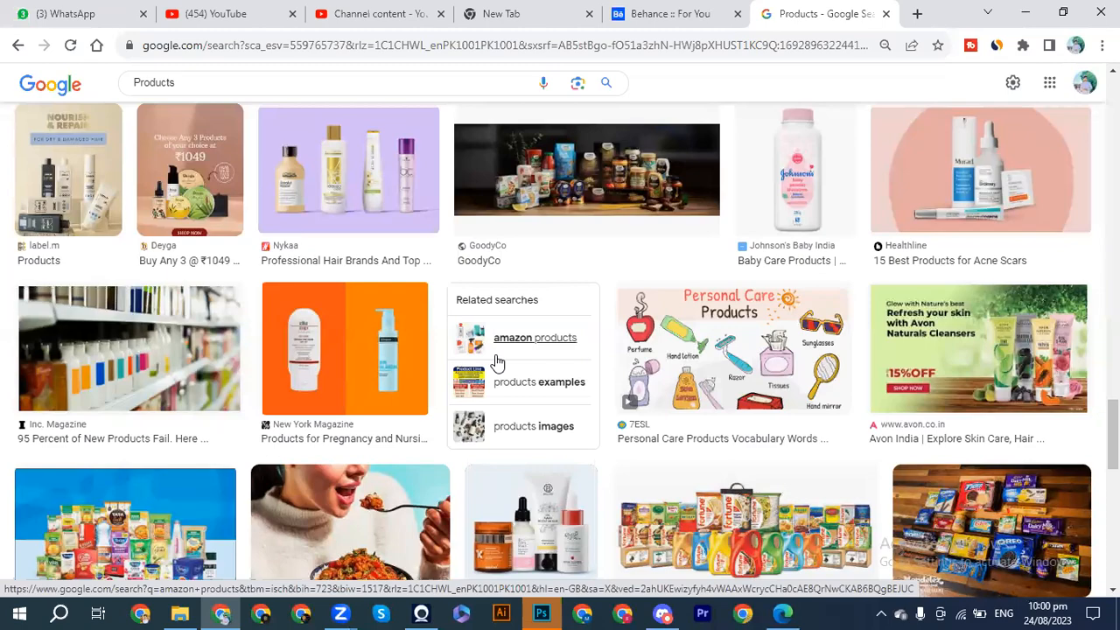
pyautogui.scroll(-4, 496, 361)
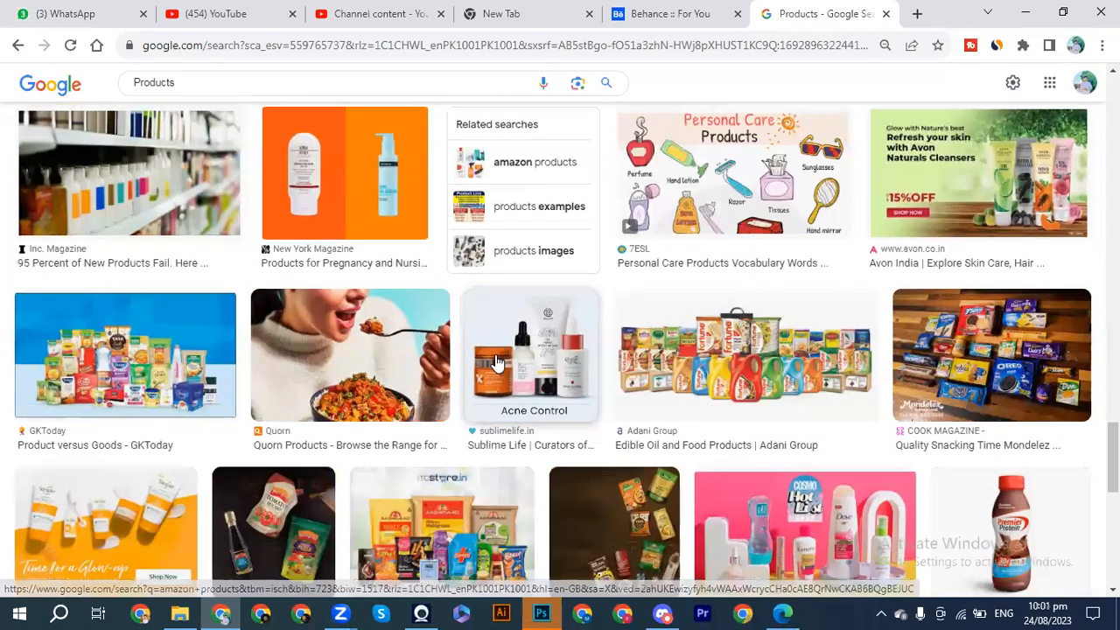
pyautogui.scroll(-1, 496, 361)
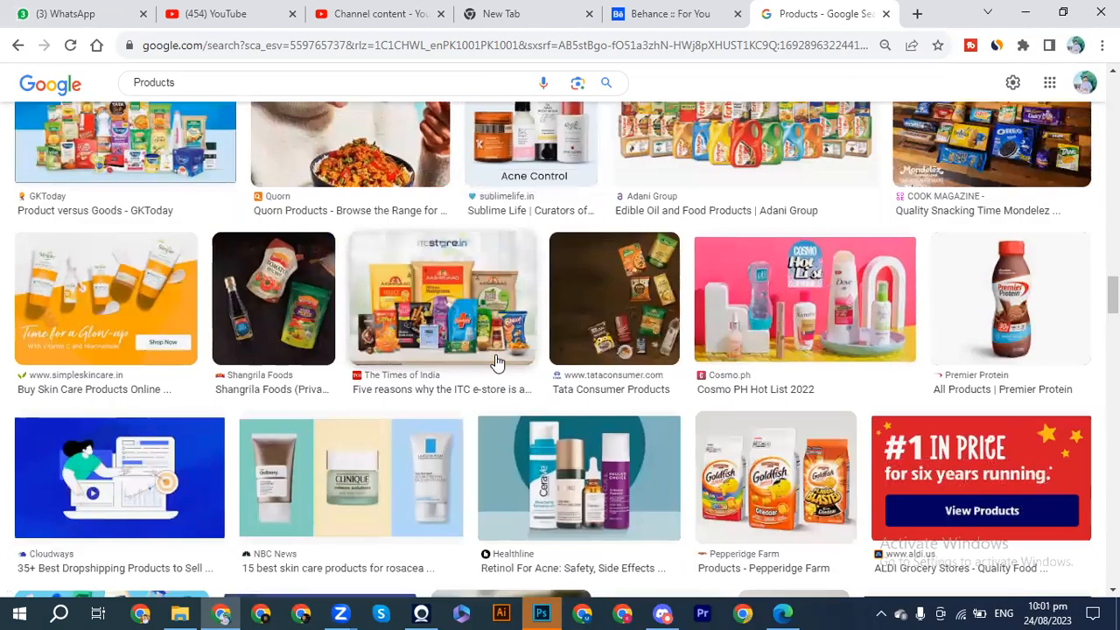
pyautogui.scroll(-4, 496, 361)
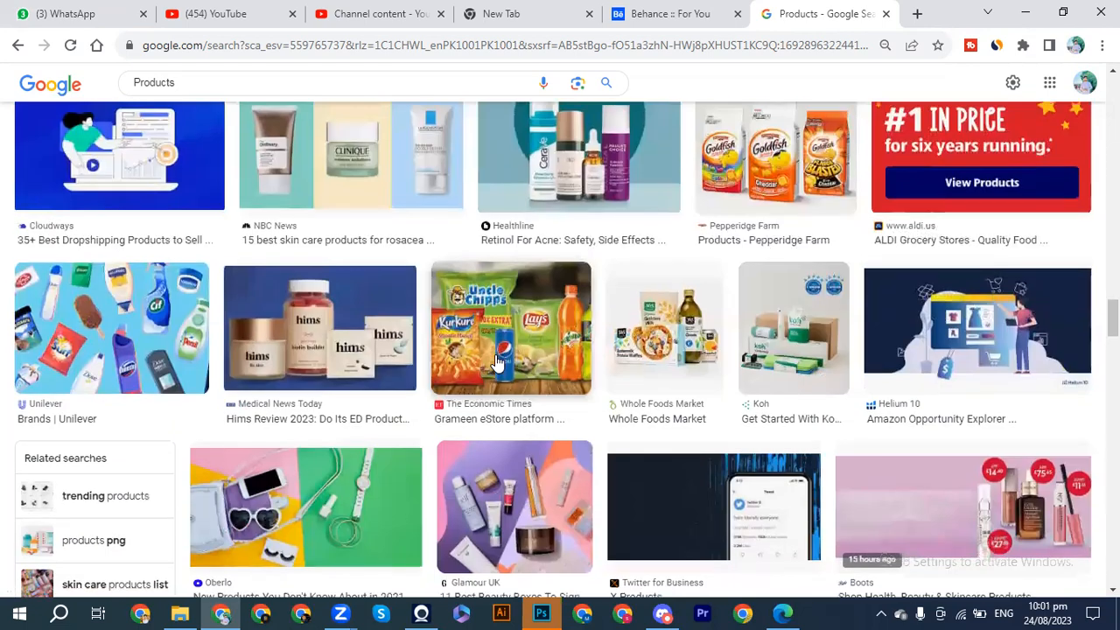
# Examine further rows of the product image results for skincare, beverage and packaged goods photos.
pyautogui.scroll(-4, 496, 361)
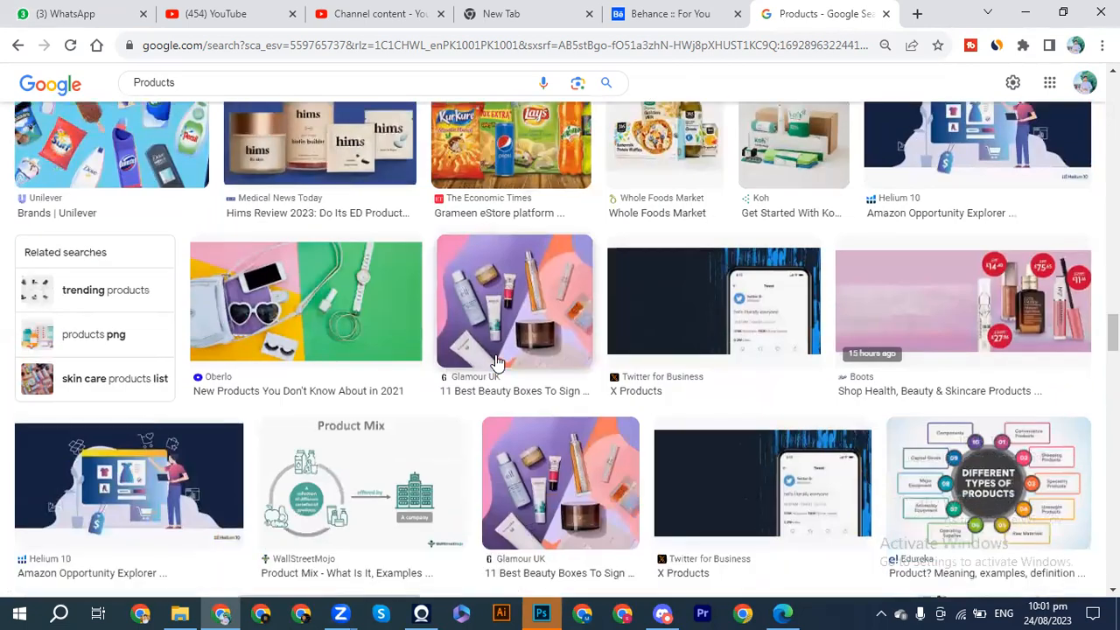
pyautogui.scroll(-5, 496, 362)
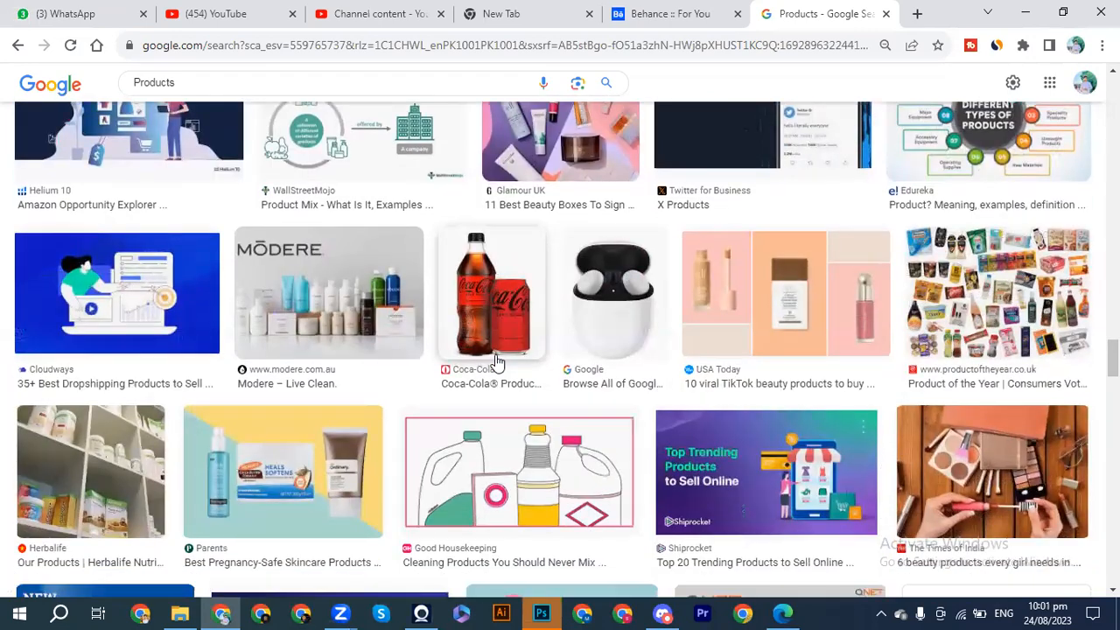
pyautogui.scroll(-3, 496, 361)
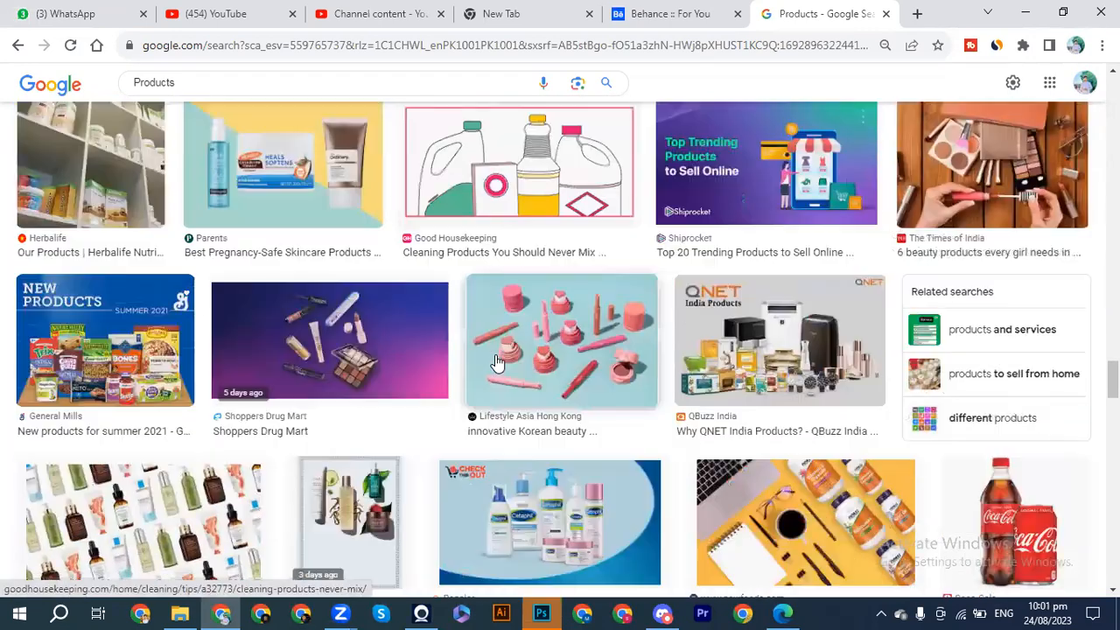
pyautogui.scroll(-1, 496, 362)
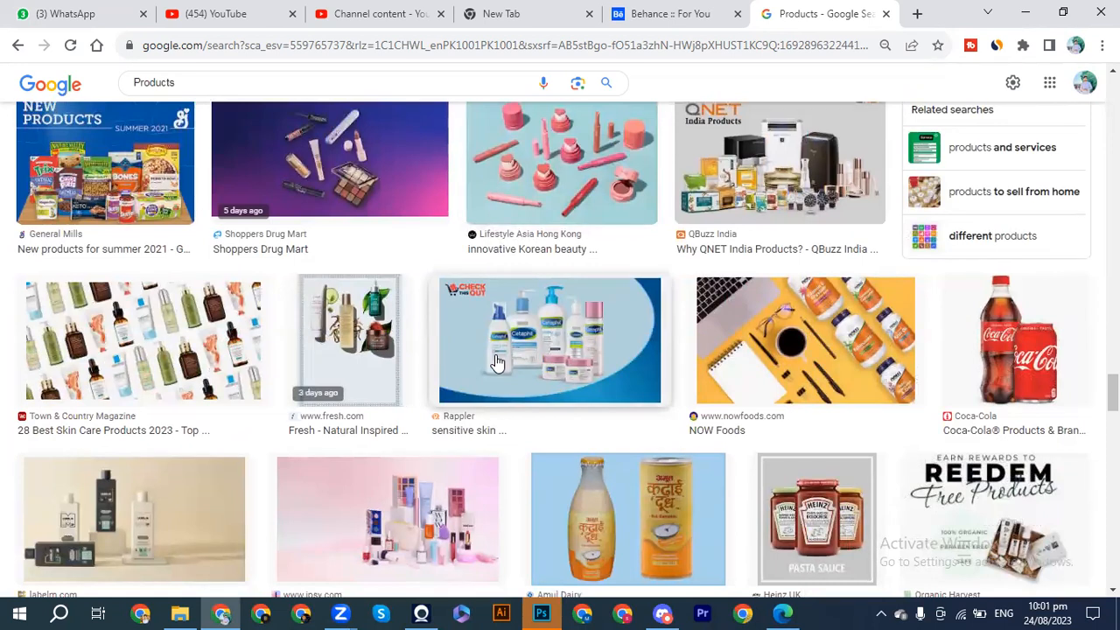
pyautogui.scroll(-2, 496, 361)
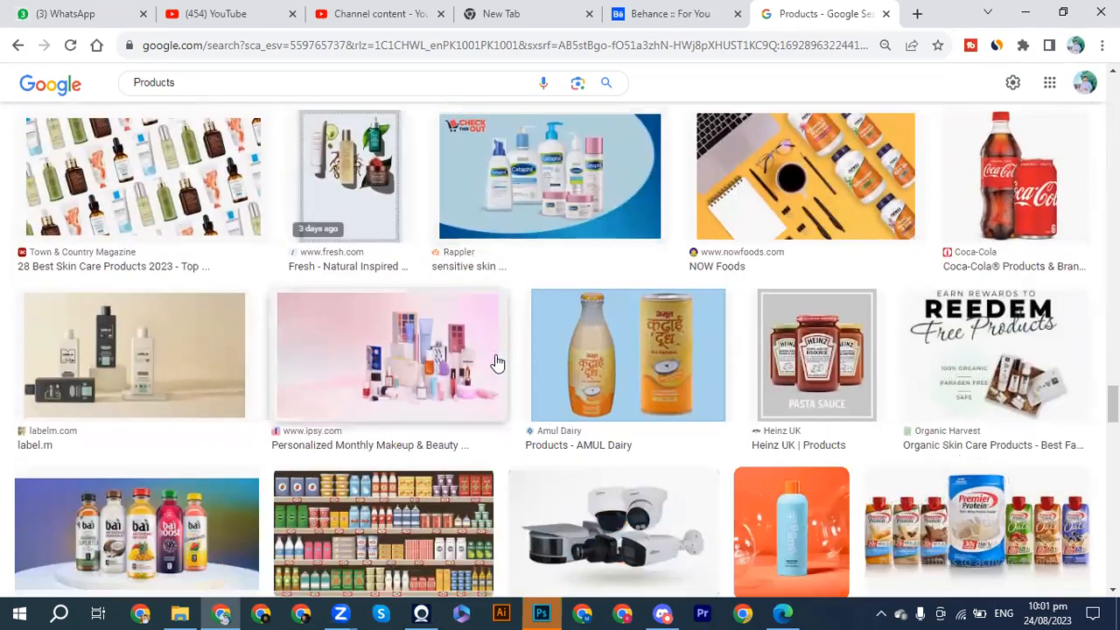
pyautogui.scroll(-1, 496, 362)
pyautogui.scroll(1, 496, 362)
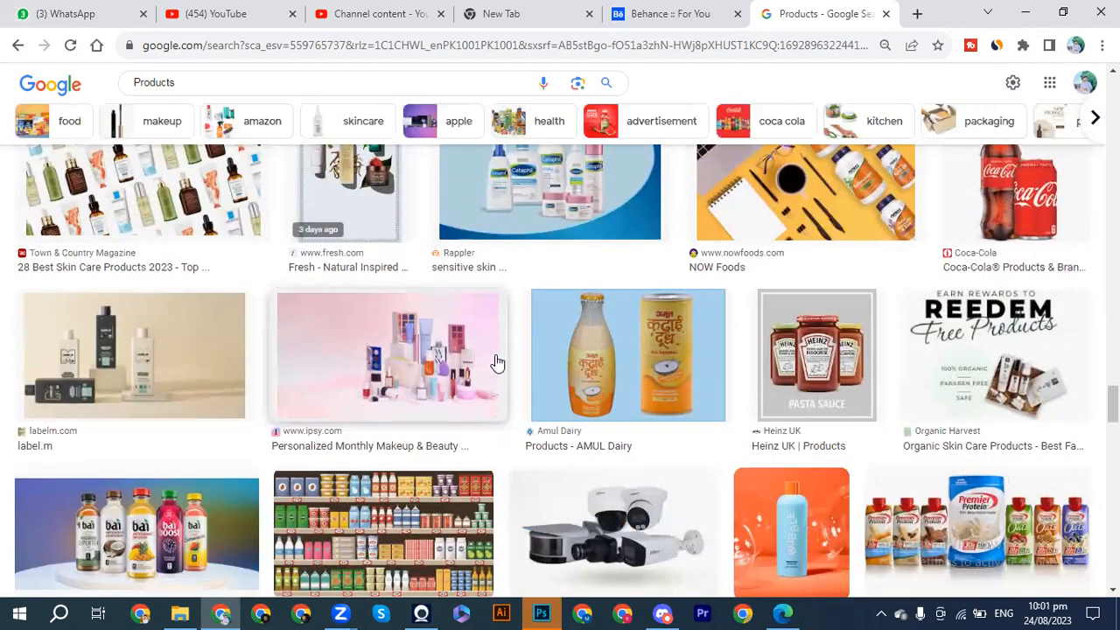
pyautogui.scroll(1, 496, 361)
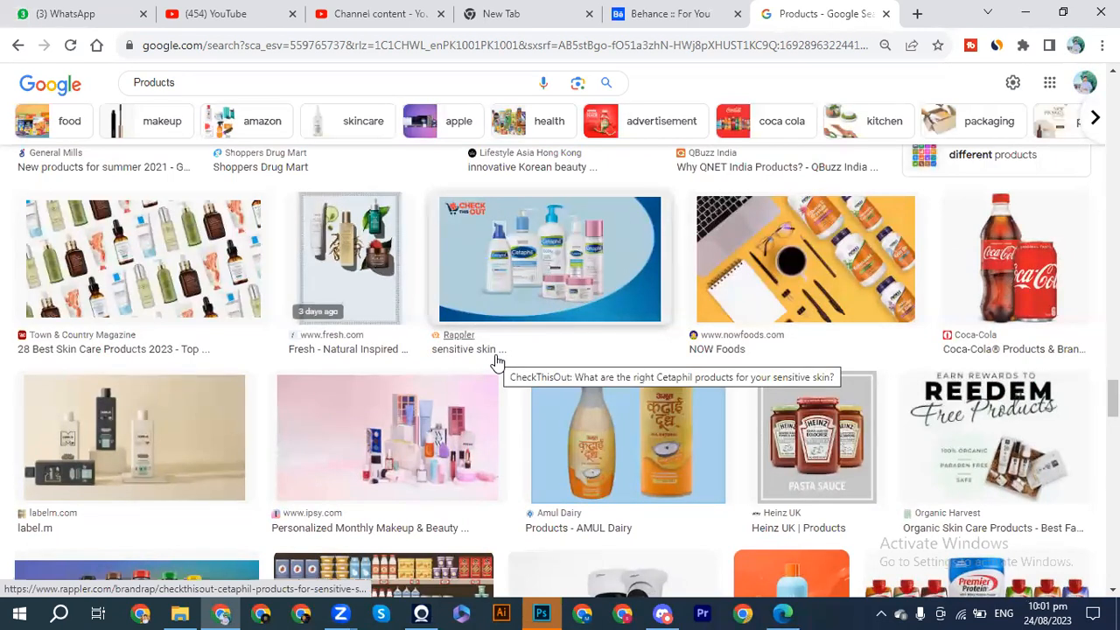
pyautogui.scroll(1, 496, 362)
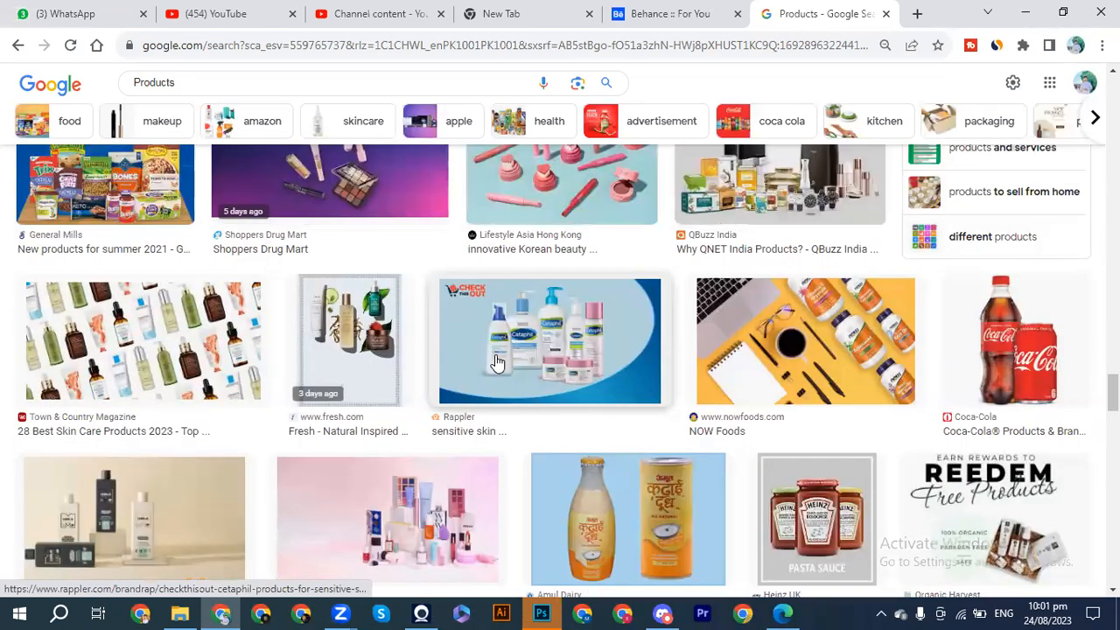
# Open the label.m shampoo bottles image in the preview and copy it.
pyautogui.click(179, 502)
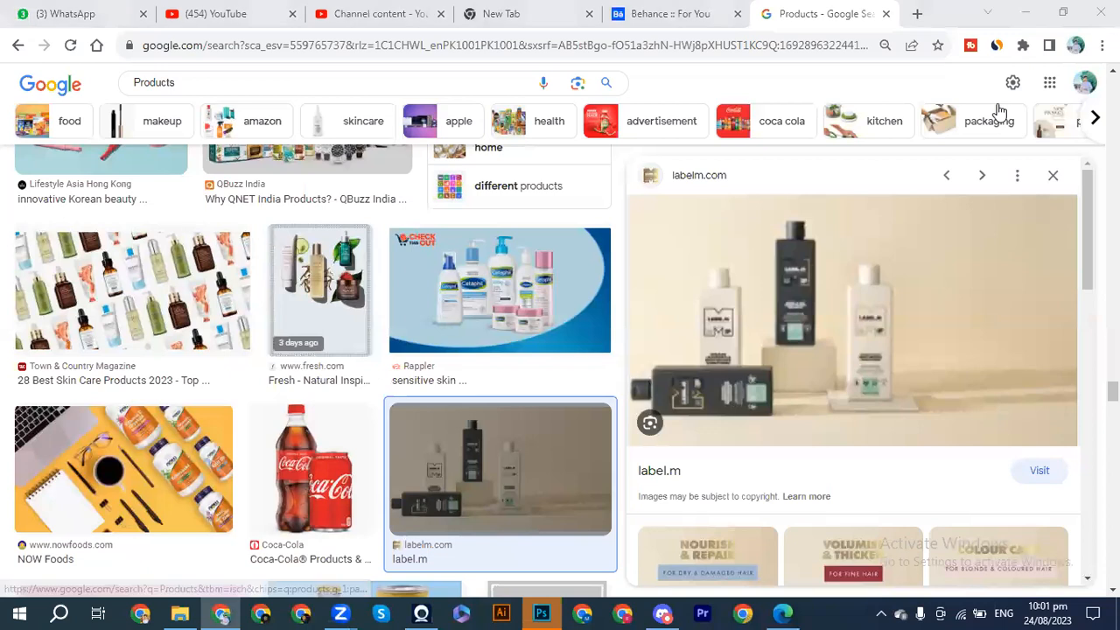
pyautogui.rightClick(865, 254)
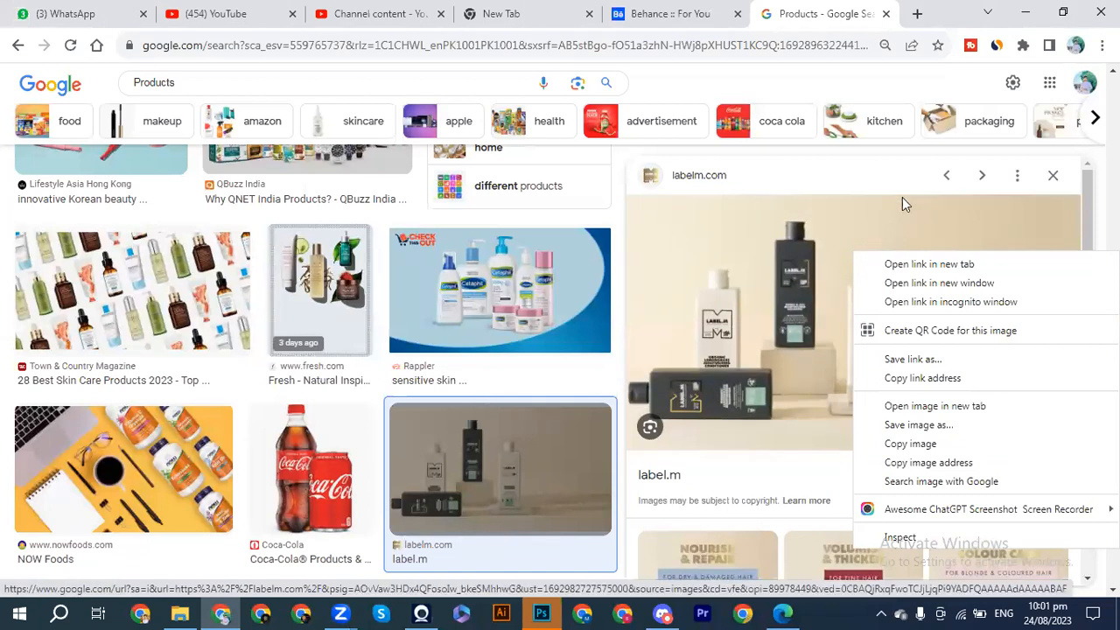
pyautogui.click(893, 447)
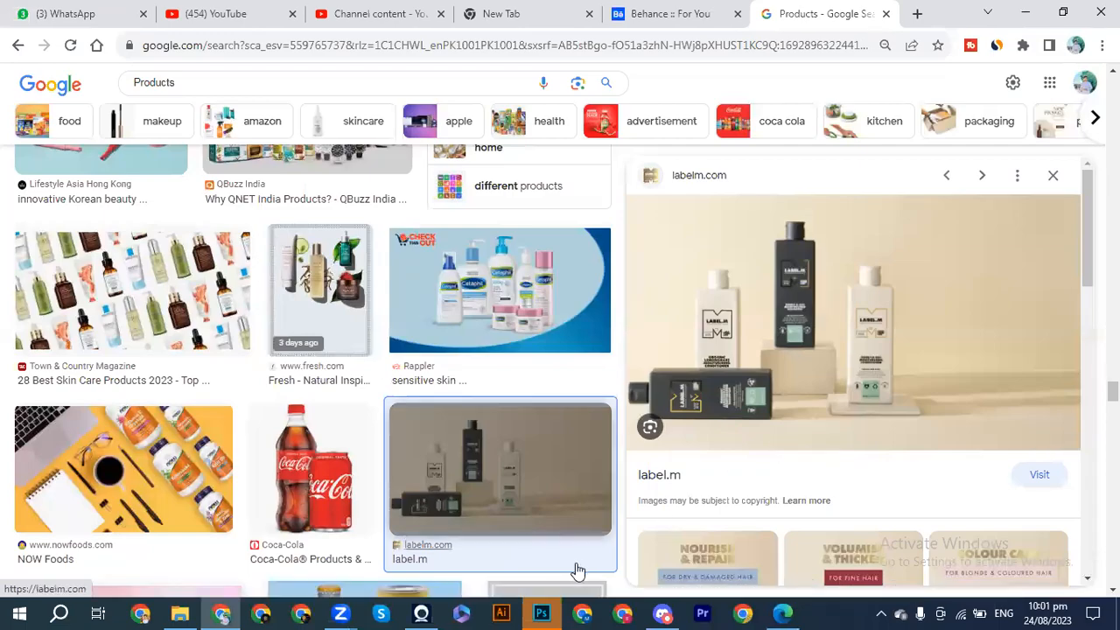
# Switch to Photoshop and create a new 1080 x 1080 px document at 150 pixels/inch with white background.
pyautogui.click(541, 613)
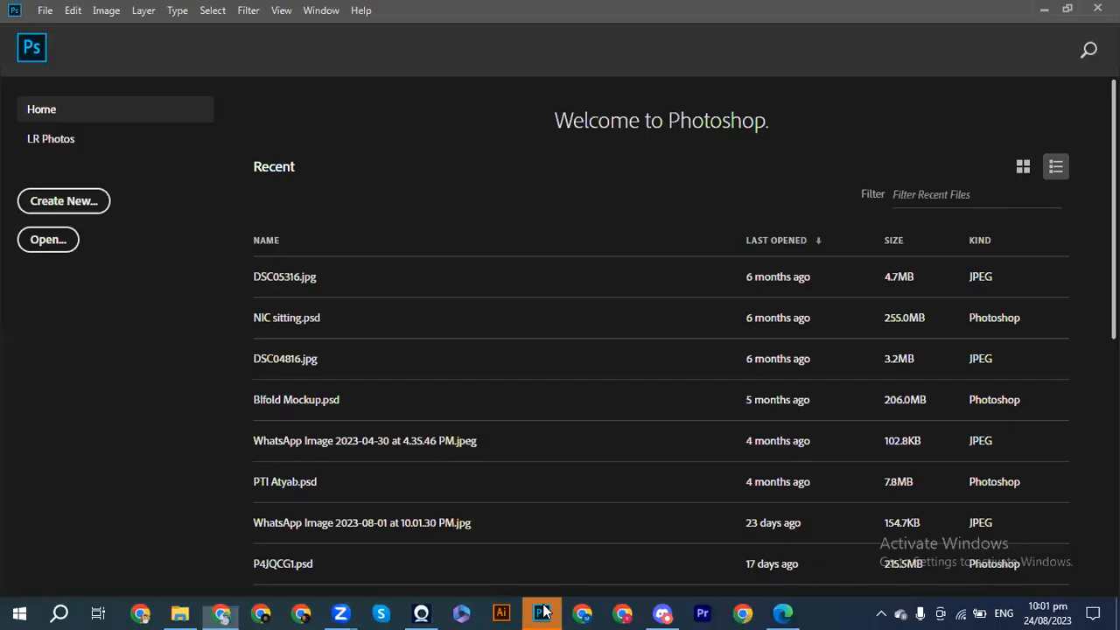
pyautogui.click(62, 201)
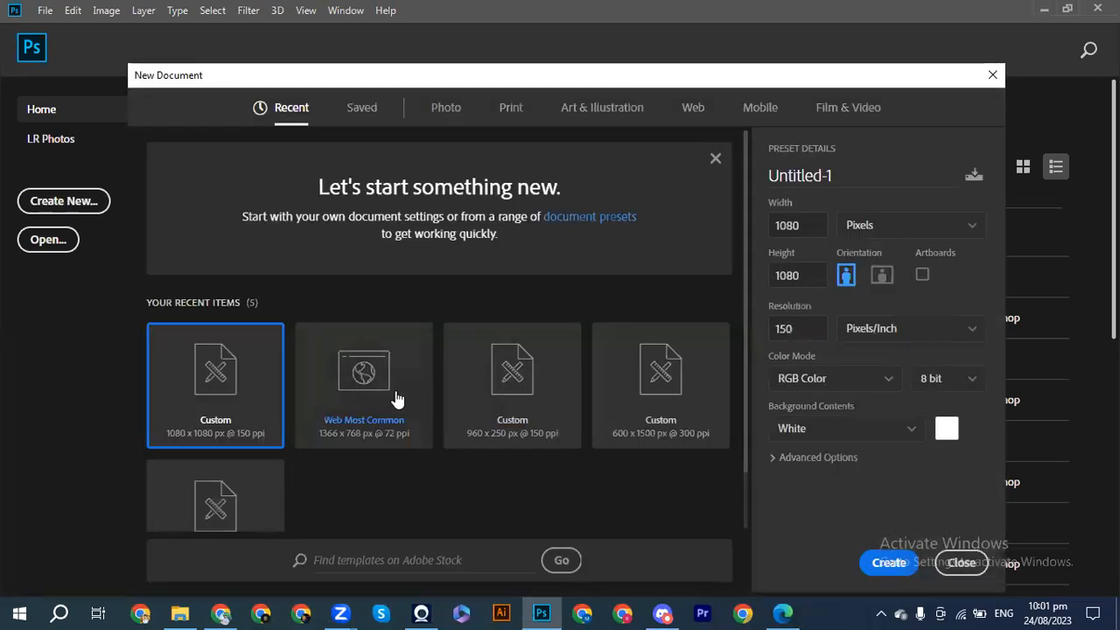
pyautogui.click(888, 563)
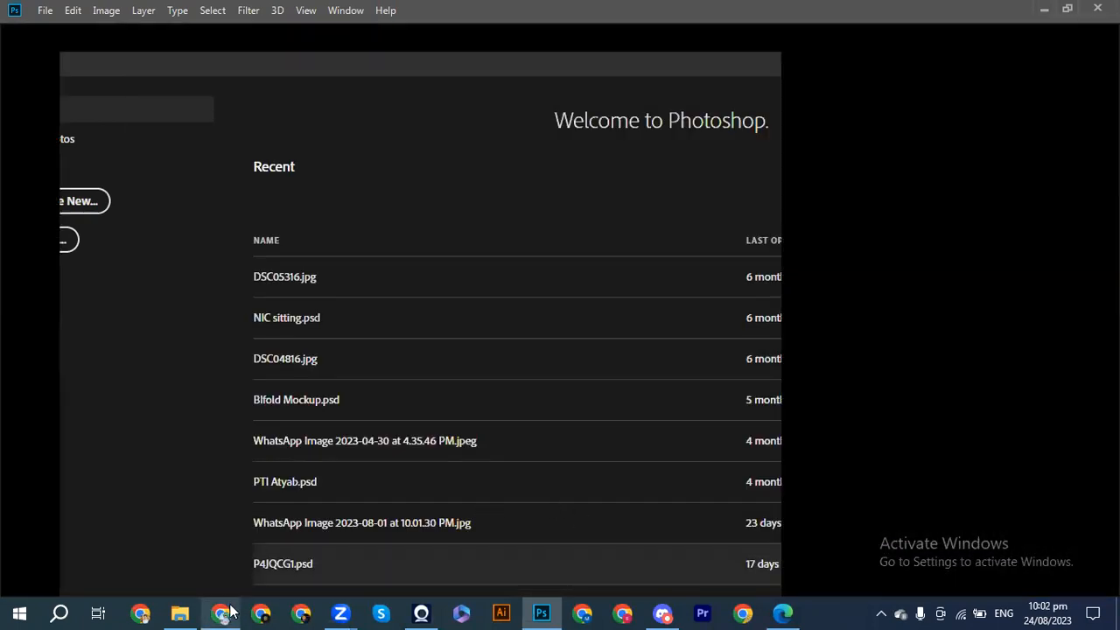
pyautogui.moveTo(232, 610)
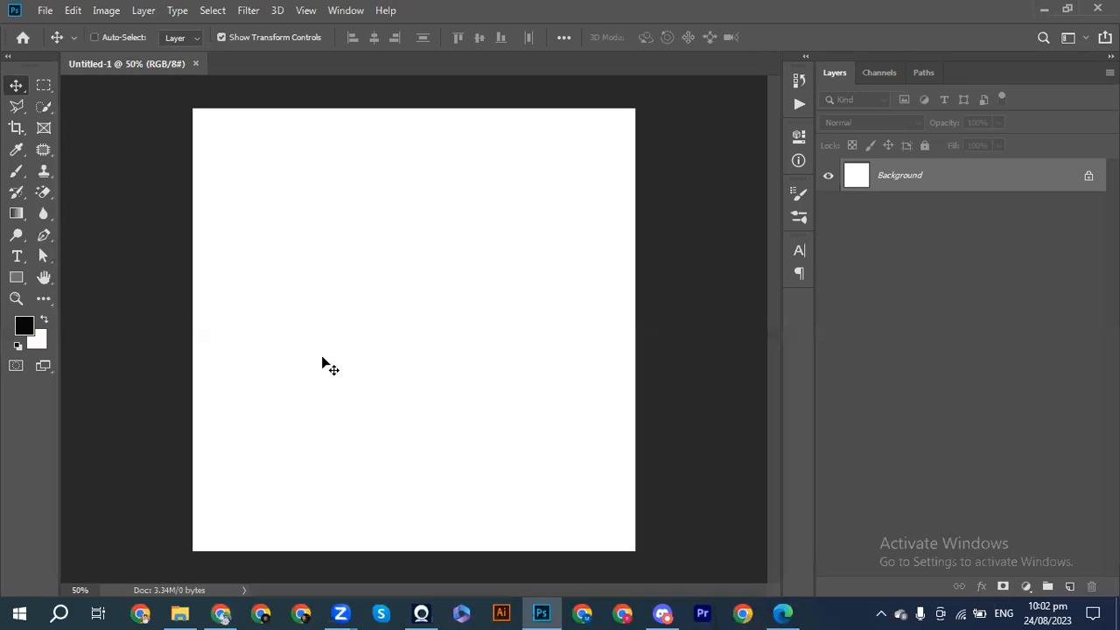
pyautogui.press('ctrl')
# Copy the label.m bottles image again in Chrome and paste it into the new Photoshop document.
pyautogui.click(222, 612)
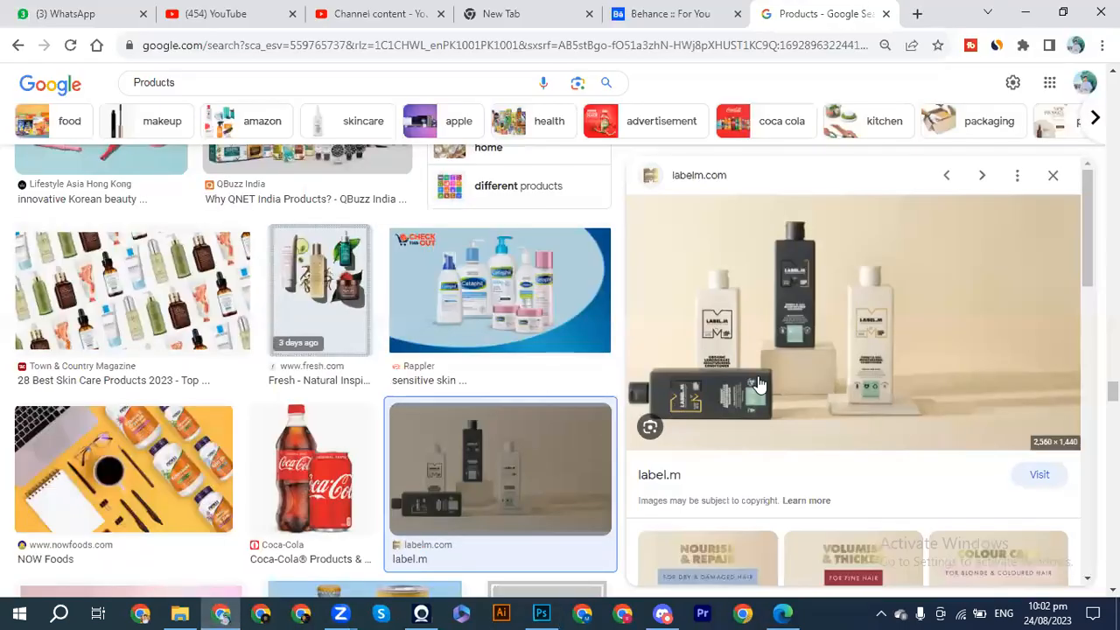
pyautogui.rightClick(758, 382)
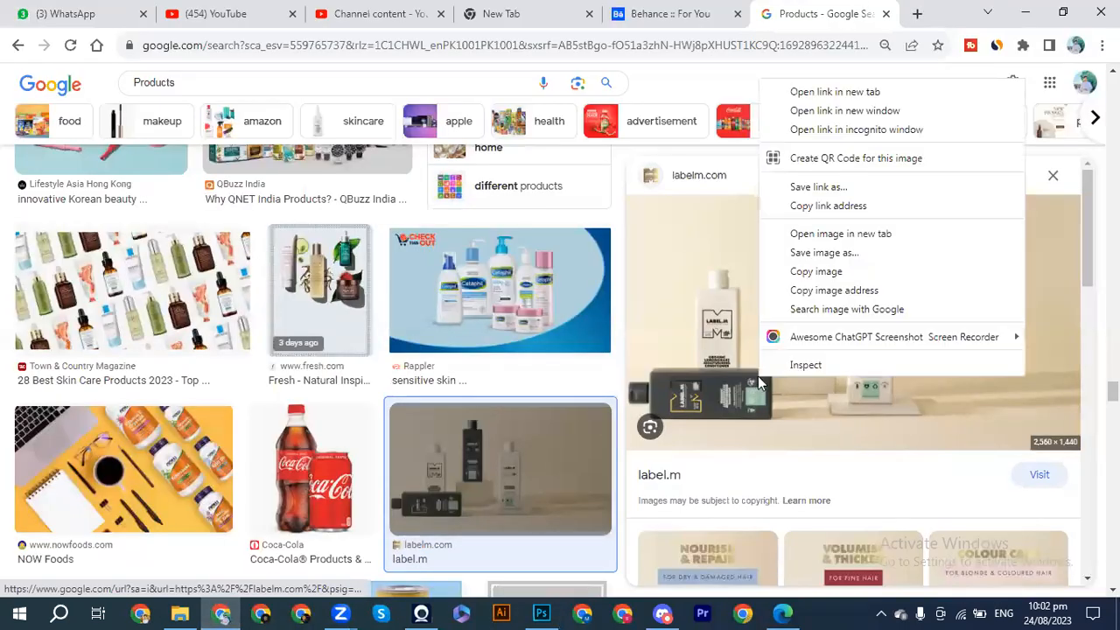
pyautogui.doubleClick(806, 277)
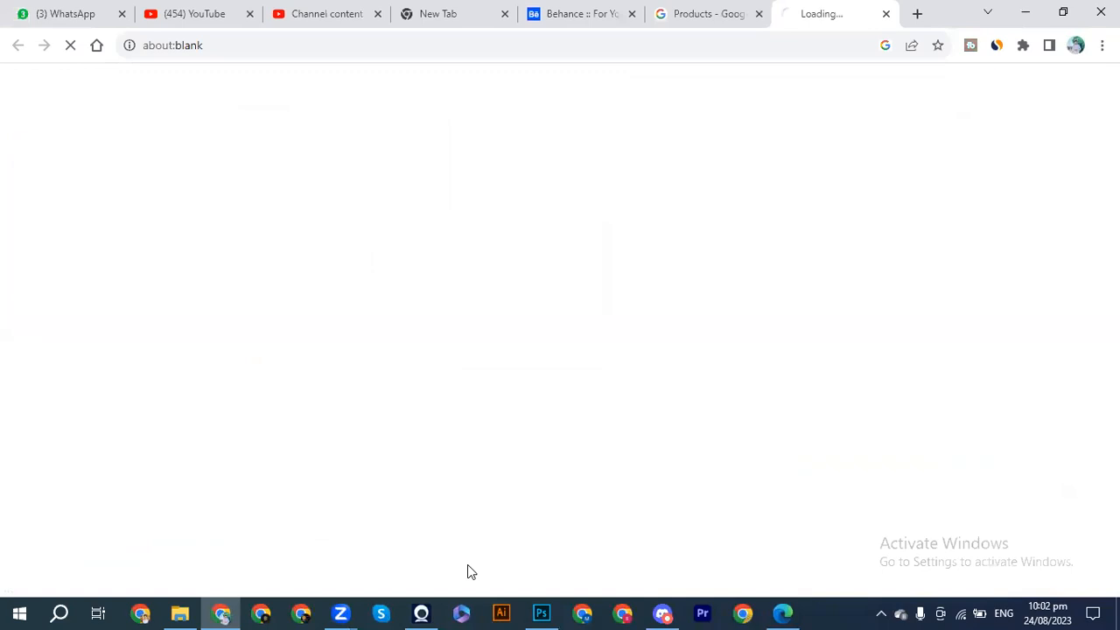
pyautogui.click(553, 612)
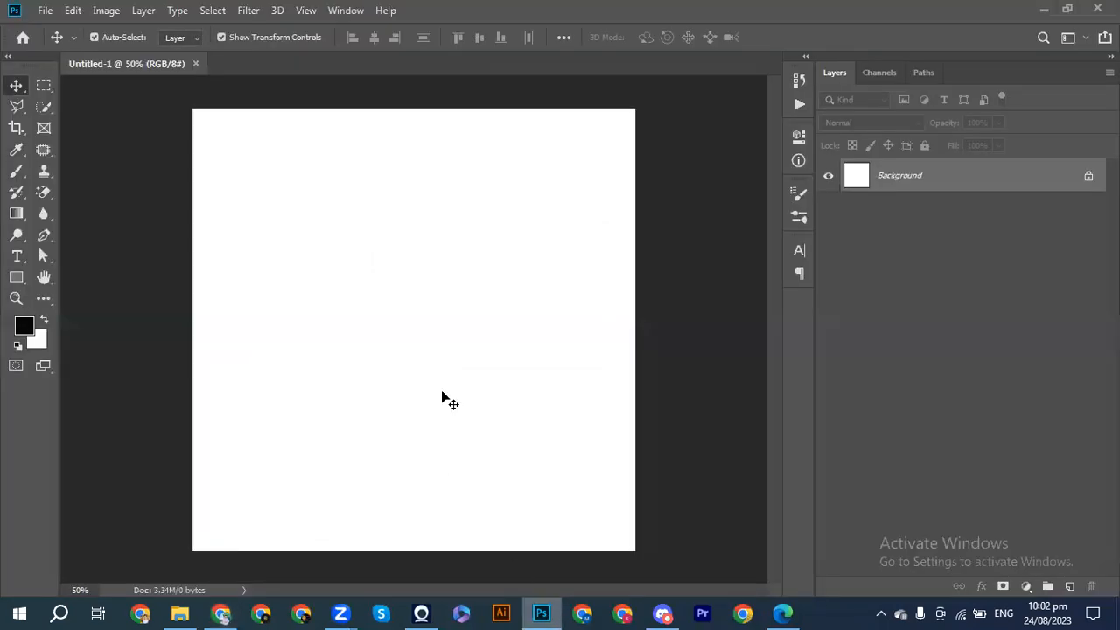
pyautogui.hotkey('ctrl', 'v')
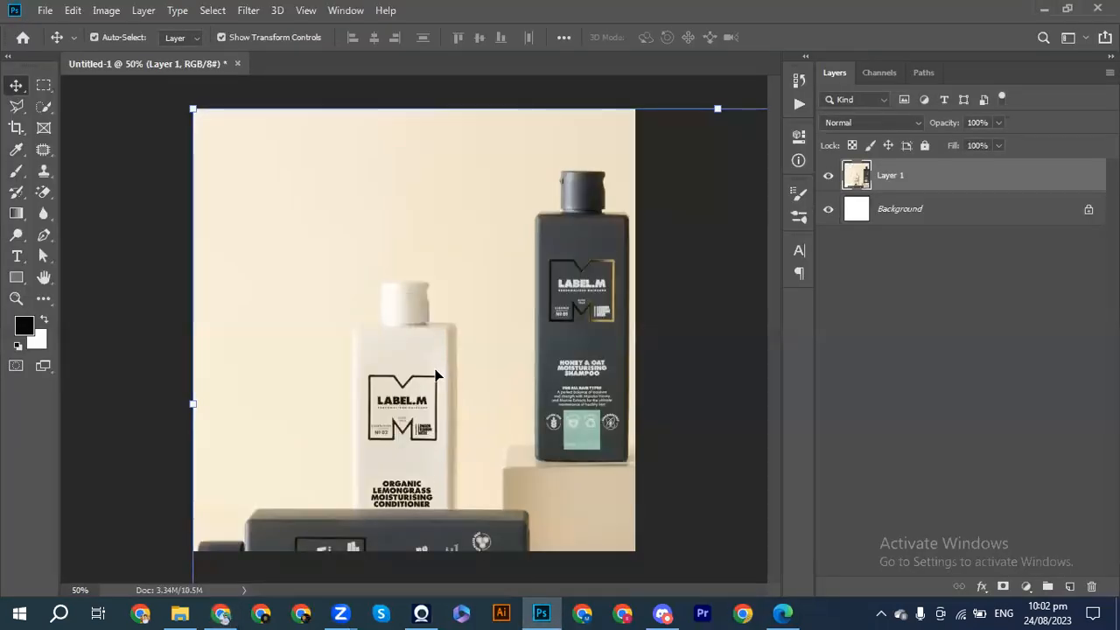
# Scale the pasted bottles image down proportionally to about 58% from its upper-left corner and apply the transform.
pyautogui.hotkey('ctrl', '-')
pyautogui.hotkey('ctrl', '-')
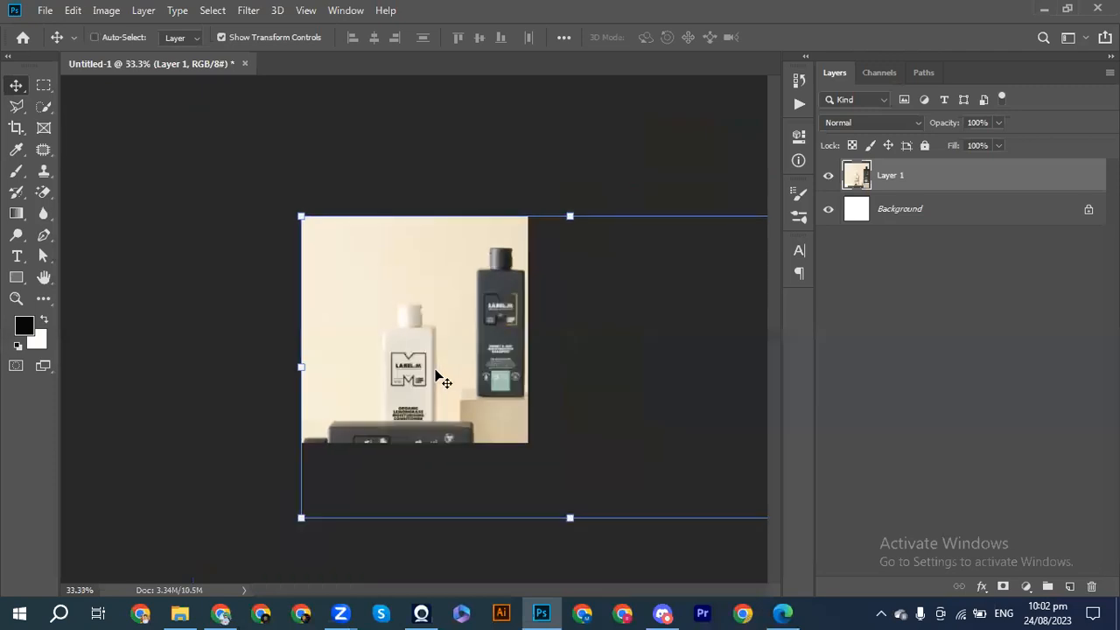
pyautogui.hotkey('ctrl', '-')
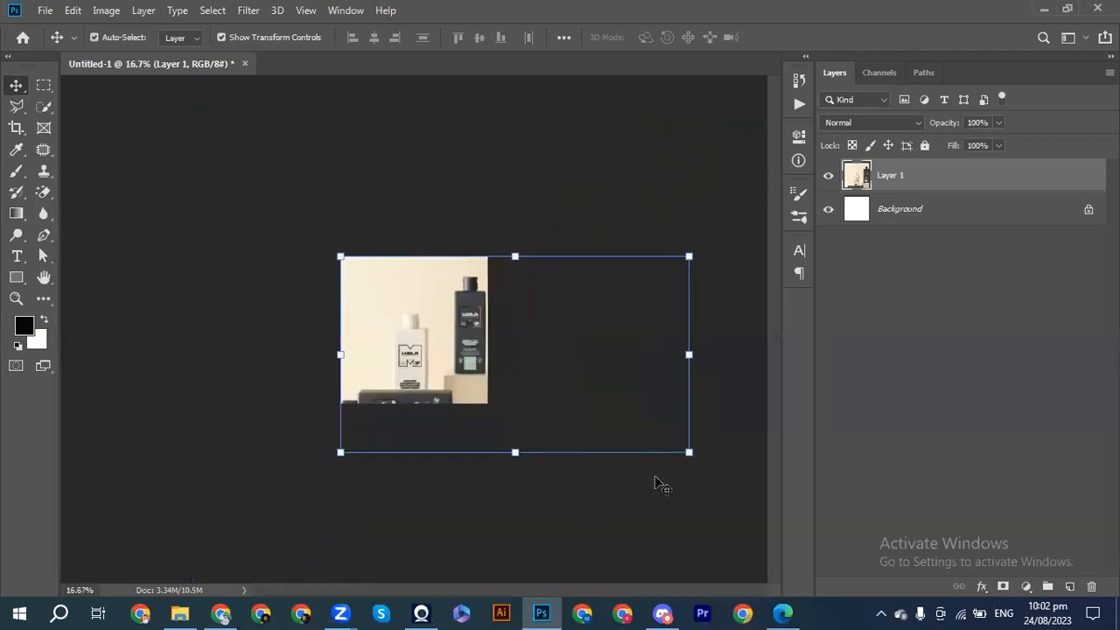
pyautogui.moveTo(690, 453); pyautogui.dragTo(530, 399)
pyautogui.hotkey('ctrl', '+')
pyautogui.hotkey('ctrl', '+')
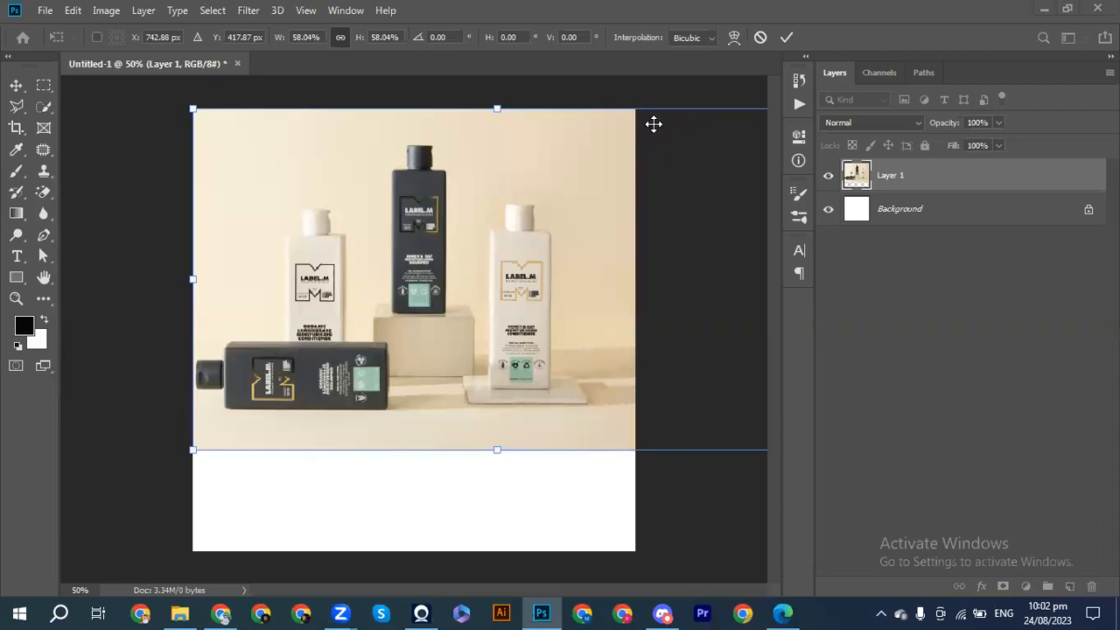
pyautogui.click(787, 37)
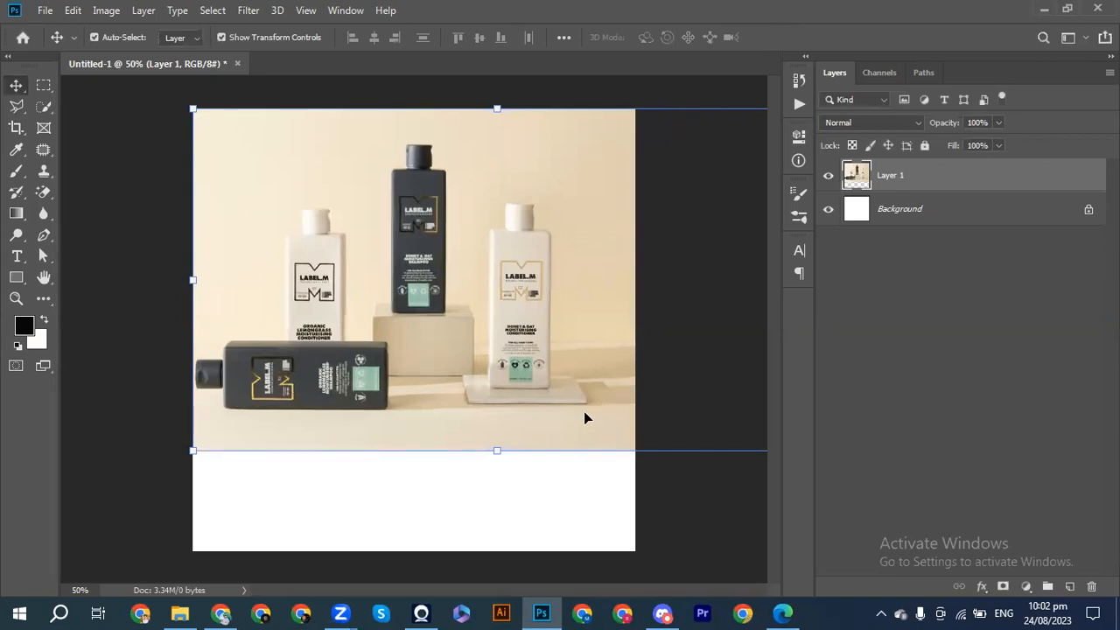
pyautogui.hotkey('ctrl', '-')
pyautogui.moveTo(671, 409); pyautogui.dragTo(600, 360)
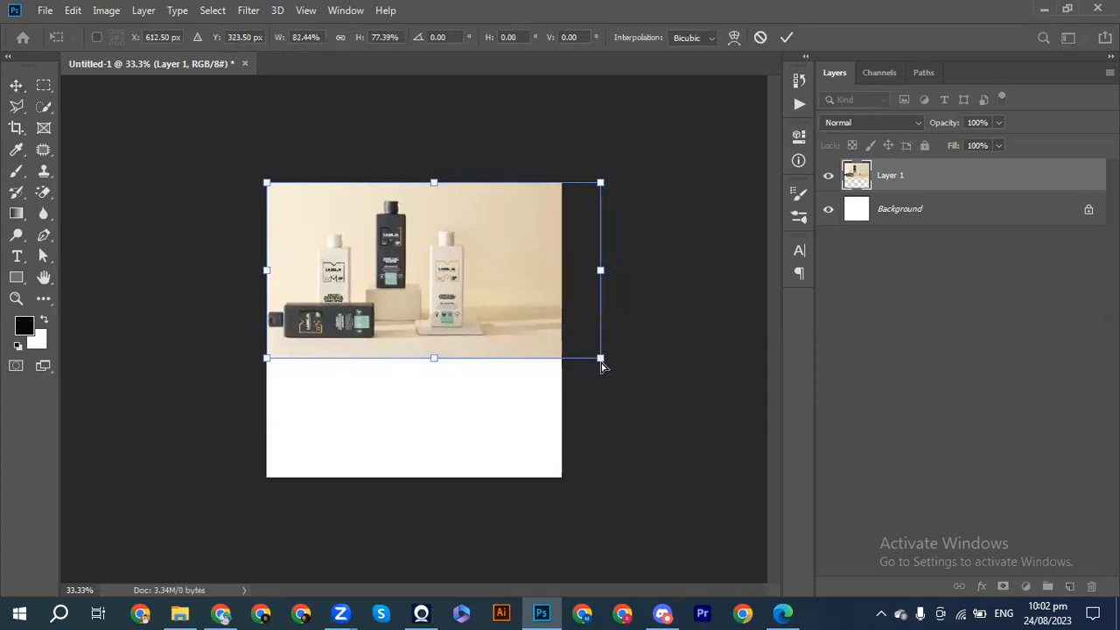
pyautogui.hotkey('ctrl', 'z')
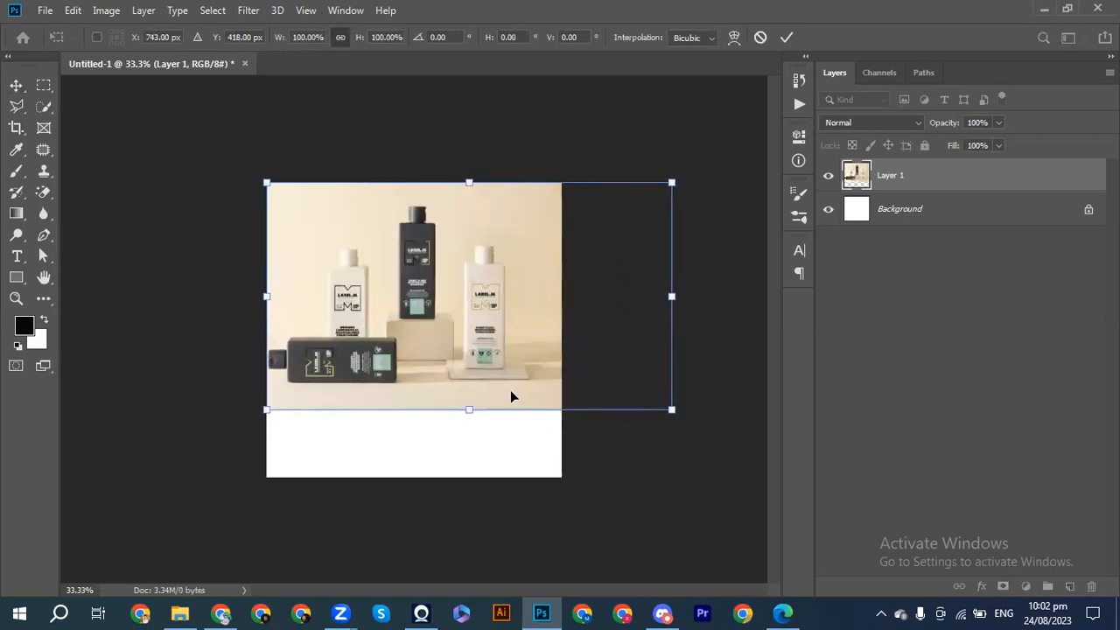
# Move the bottles image up by about 60 px on the canvas and apply the transform.
pyautogui.moveTo(482, 378); pyautogui.dragTo(480, 361)
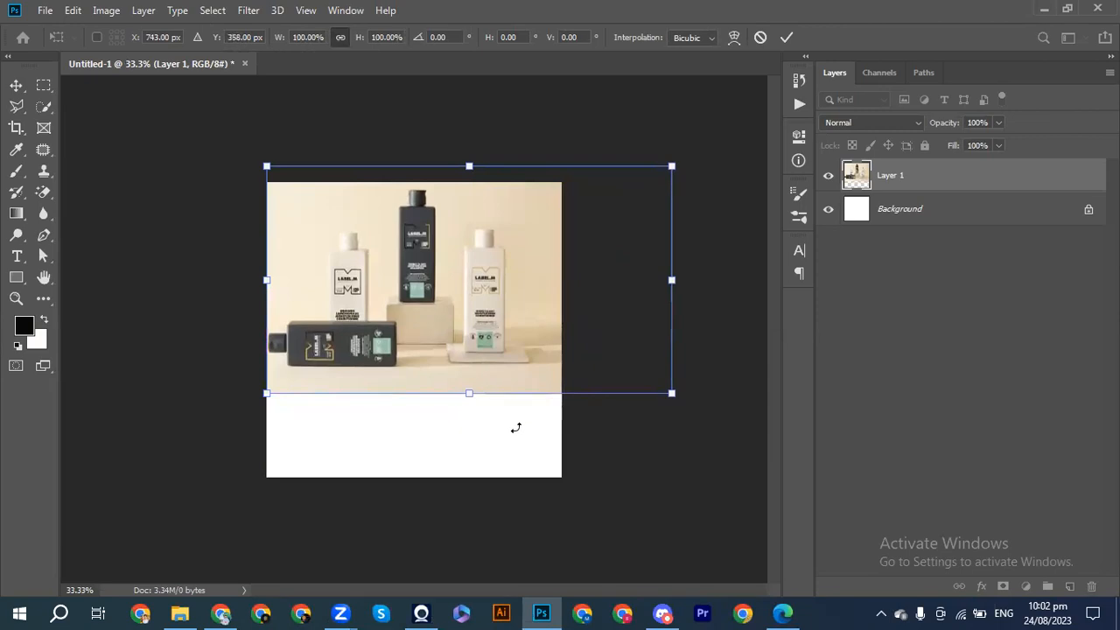
pyautogui.press('Return')
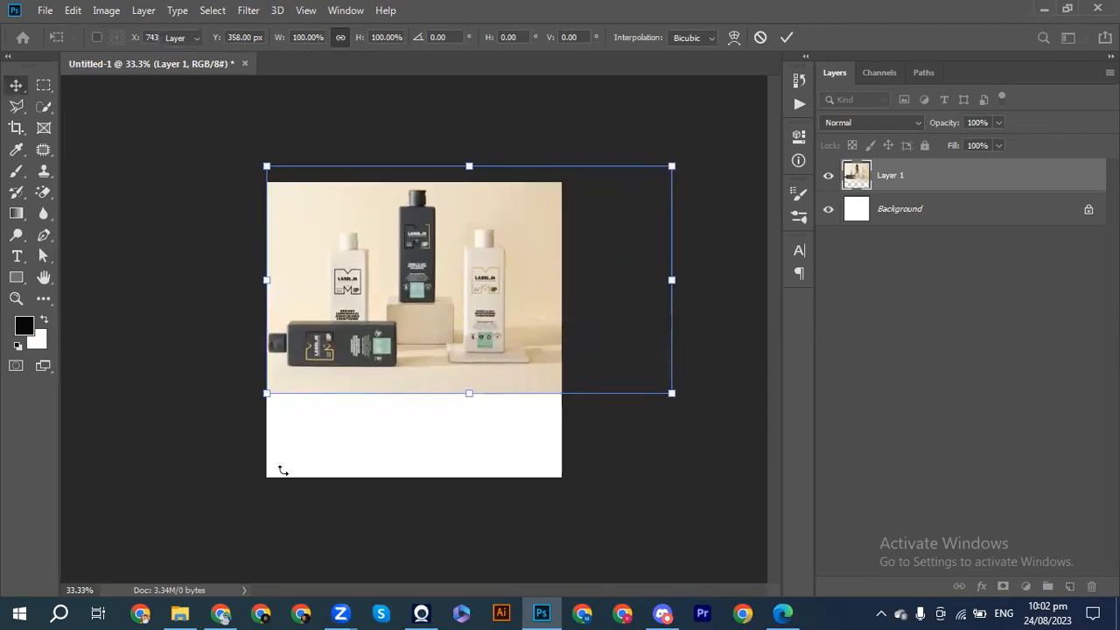
# Switch back to Chrome and close the label.m website tab.
pyautogui.click(235, 613)
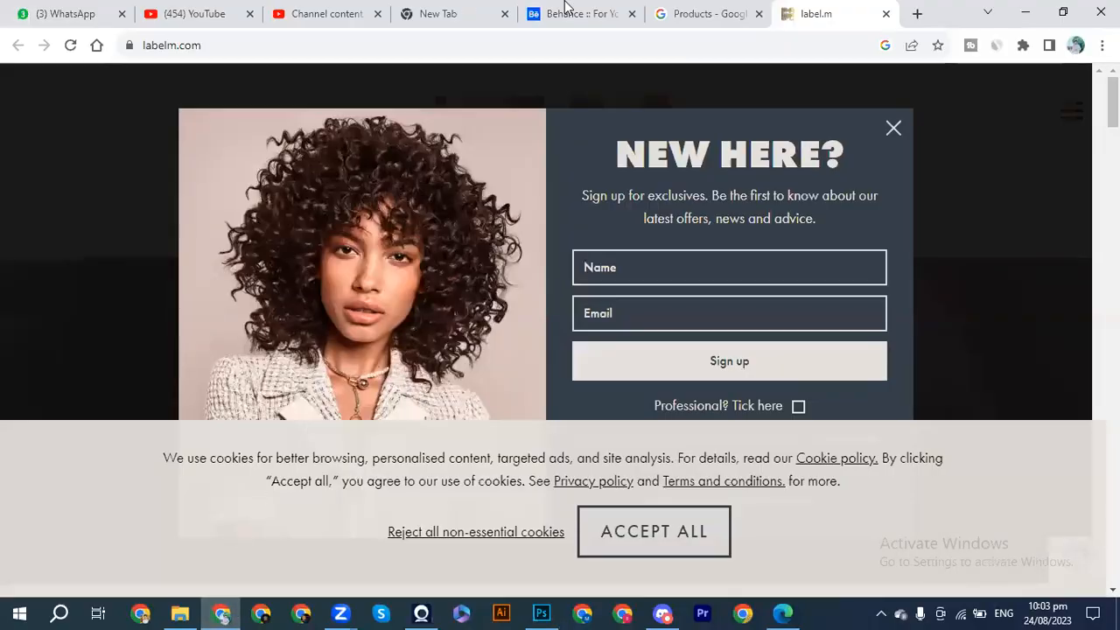
pyautogui.click(886, 13)
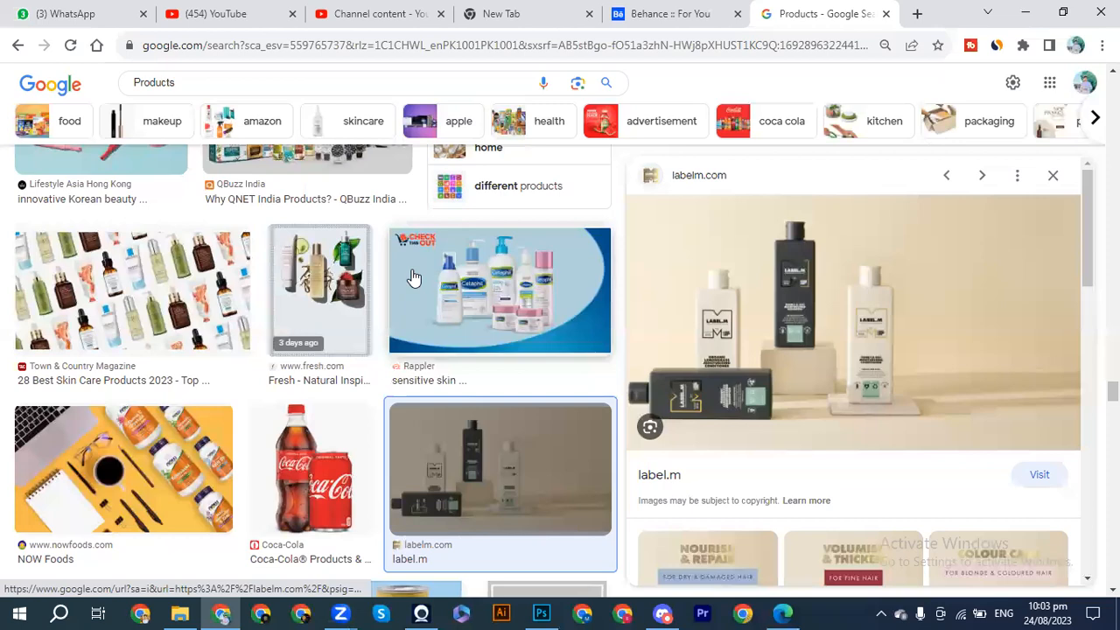
# Examine more product image results and the related label.m product designs for further examples.
pyautogui.scroll(-1, 414, 278)
pyautogui.scroll(-1, 414, 278)
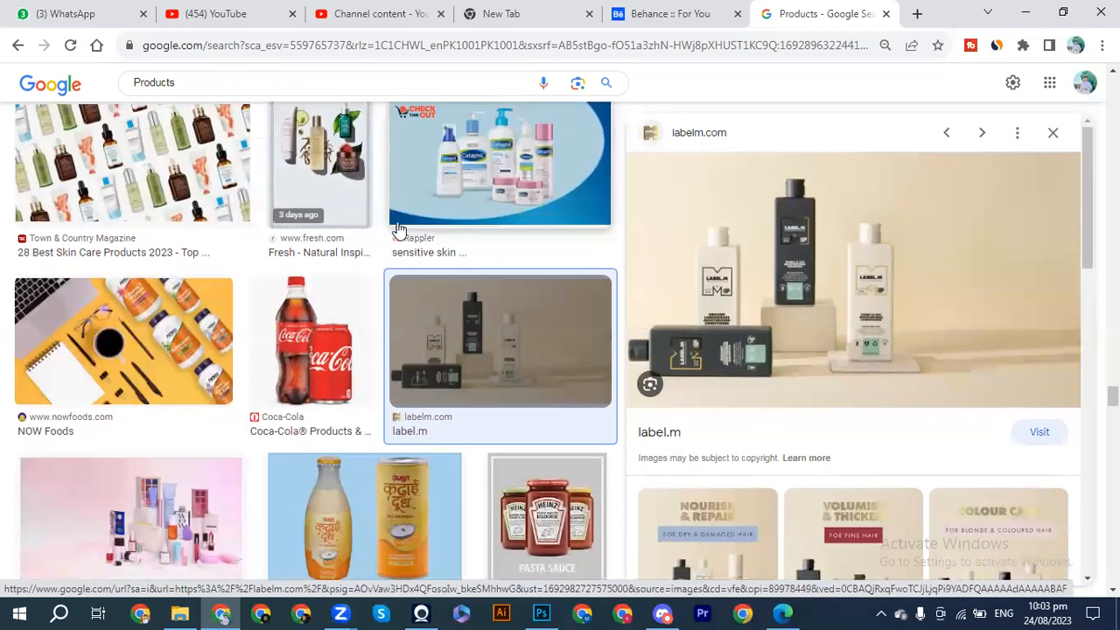
pyautogui.scroll(-3, 397, 233)
pyautogui.scroll(-1, 403, 291)
pyautogui.scroll(-2, 867, 455)
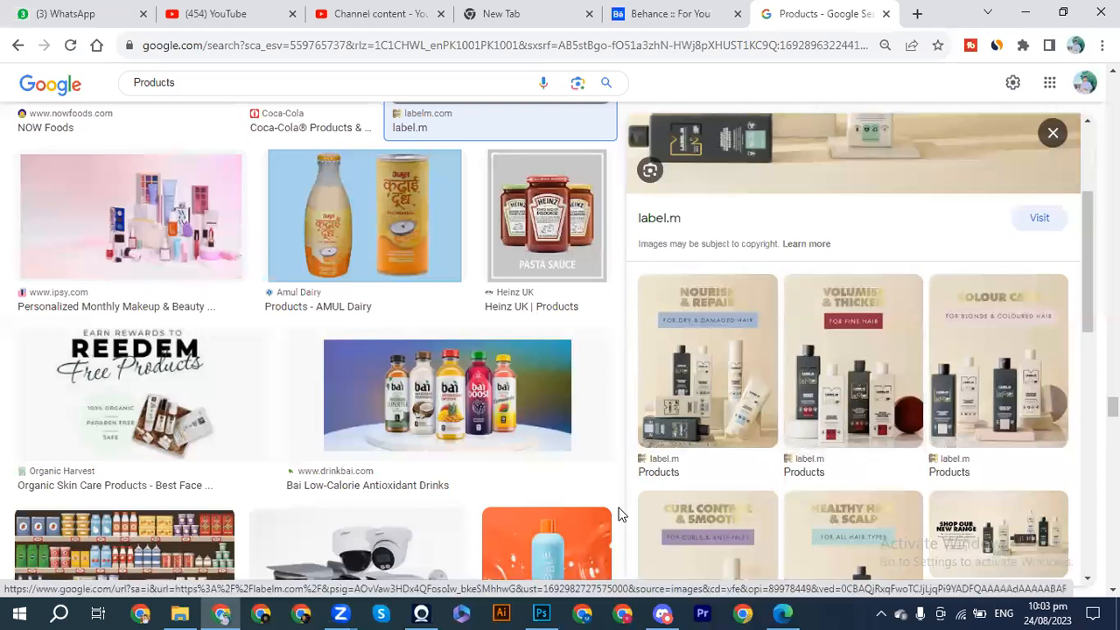
pyautogui.scroll(-1, 489, 514)
pyautogui.scroll(-1, 488, 514)
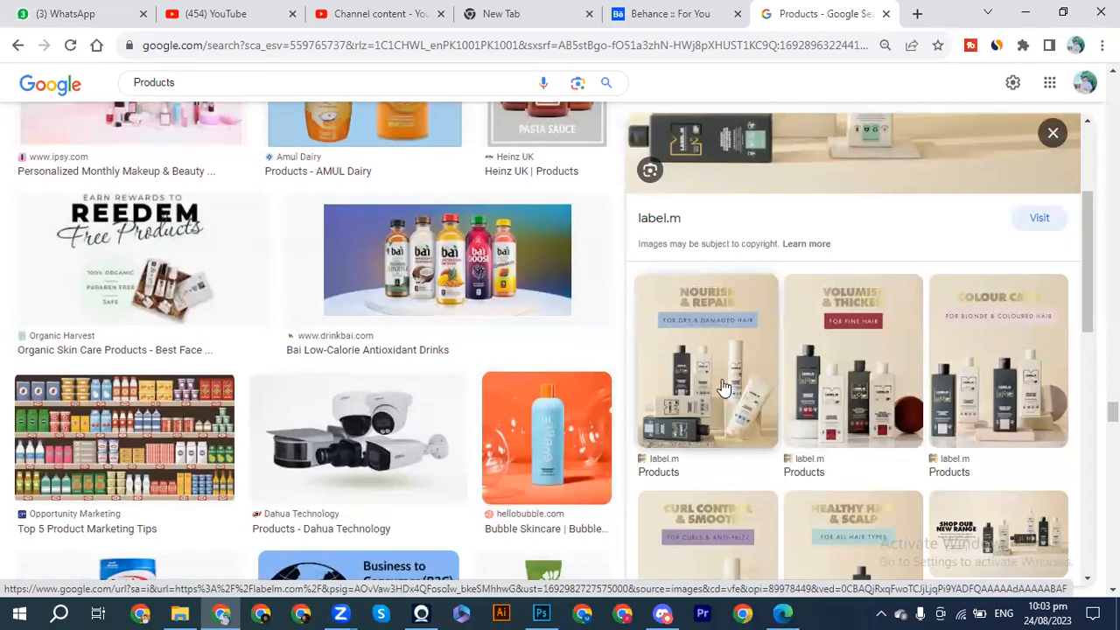
pyautogui.scroll(-2, 723, 388)
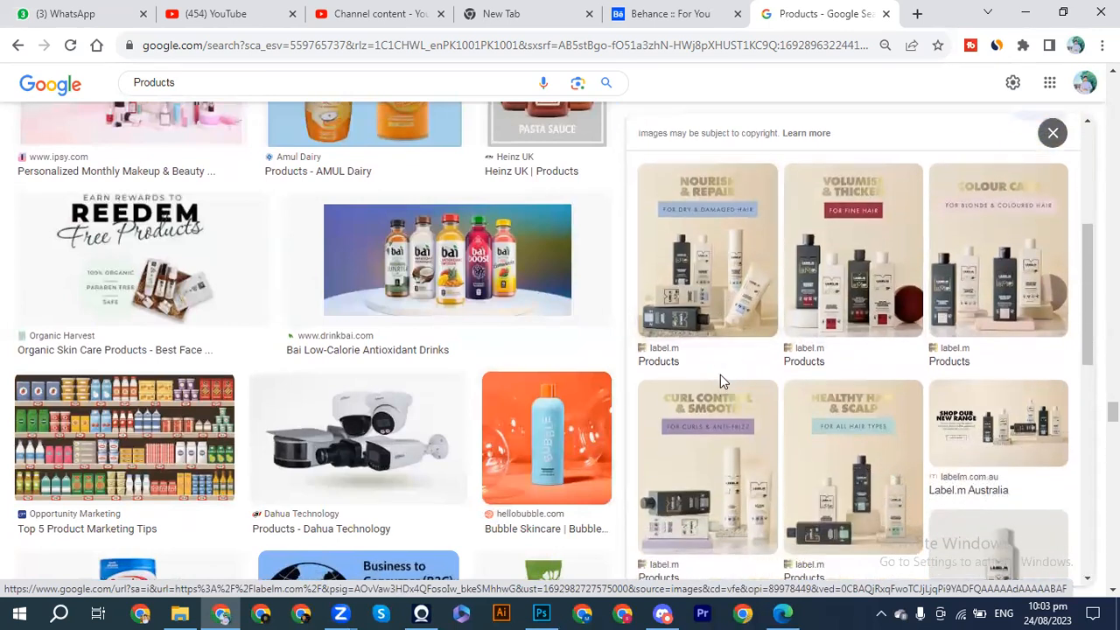
# Copy the label.m "Curl Control & Smooth" product image from the Google results and paste it into the Photoshop document.
pyautogui.click(715, 472)
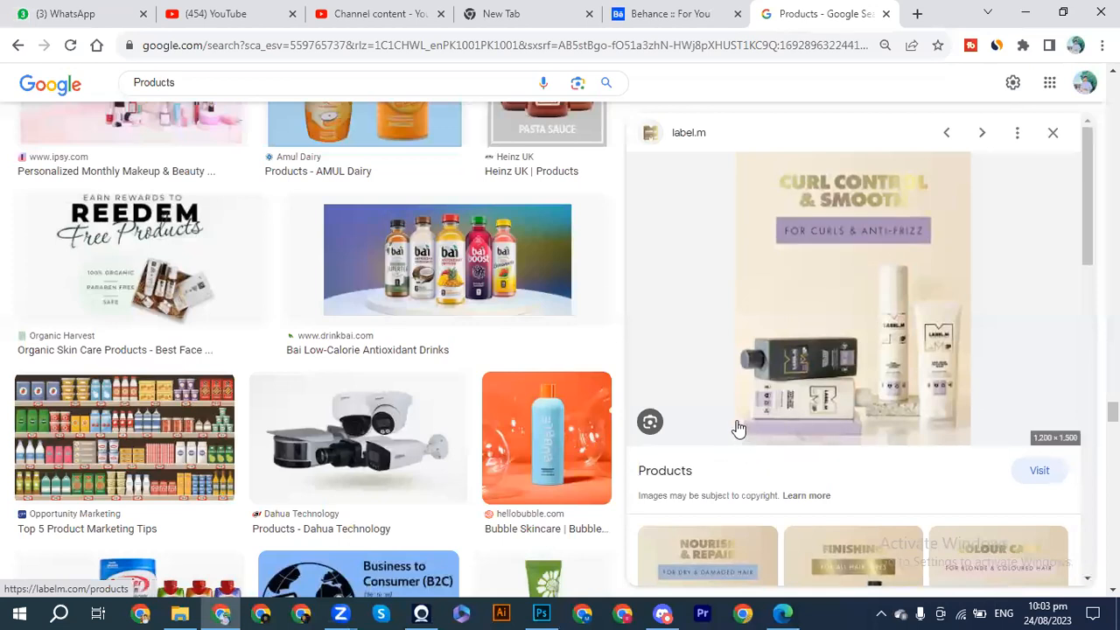
pyautogui.rightClick(888, 359)
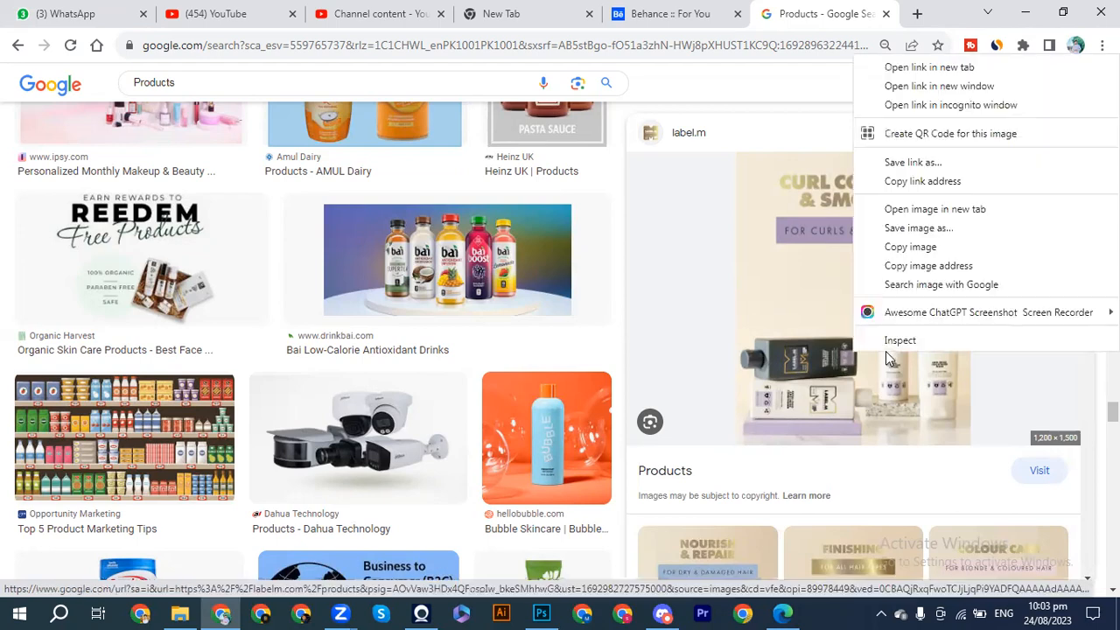
pyautogui.click(910, 246)
pyautogui.click(541, 613)
pyautogui.hotkey('ctrl', 'v')
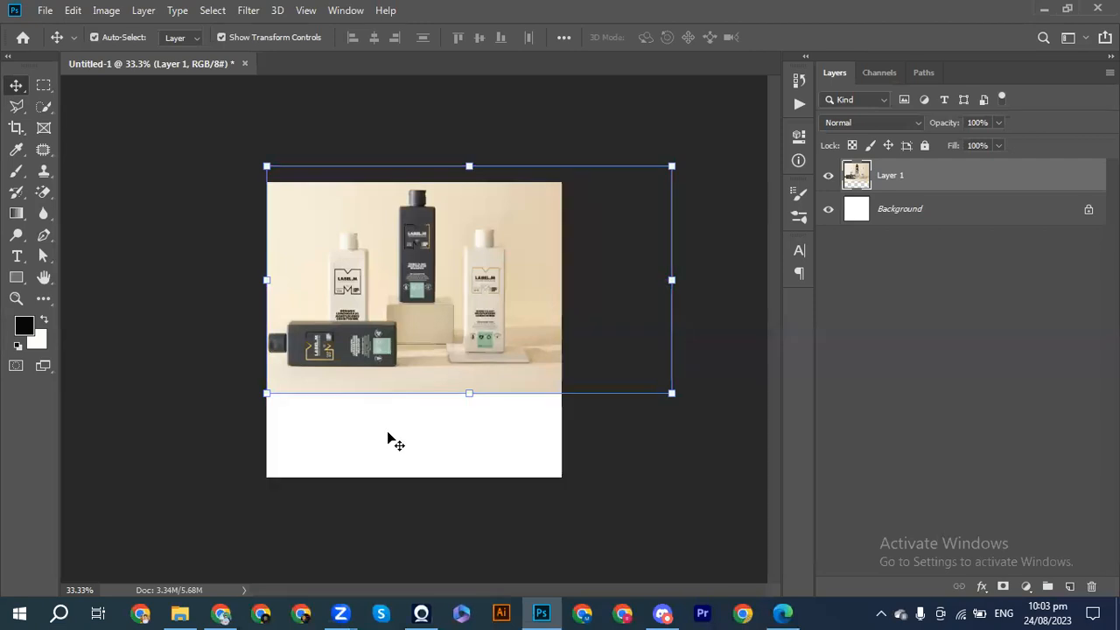
pyautogui.hotkey('ctrl', 'v')
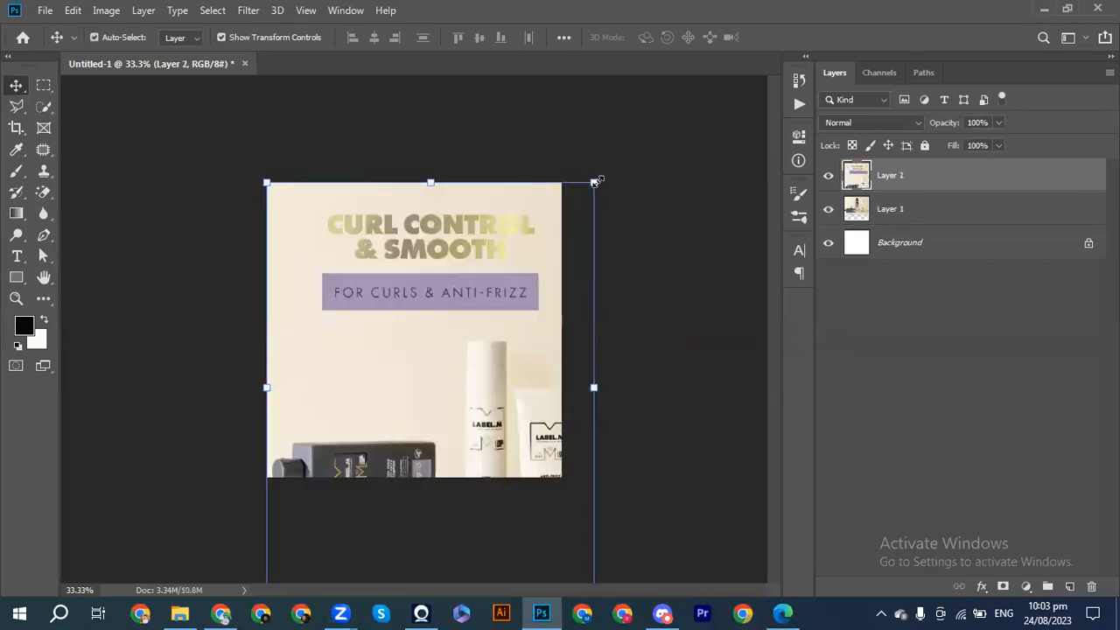
# Scale the pasted Curl Control & Smooth image proportionally about its centre to 39.56% and apply the transform.
pyautogui.moveTo(594, 182); pyautogui.dragTo(510, 317)
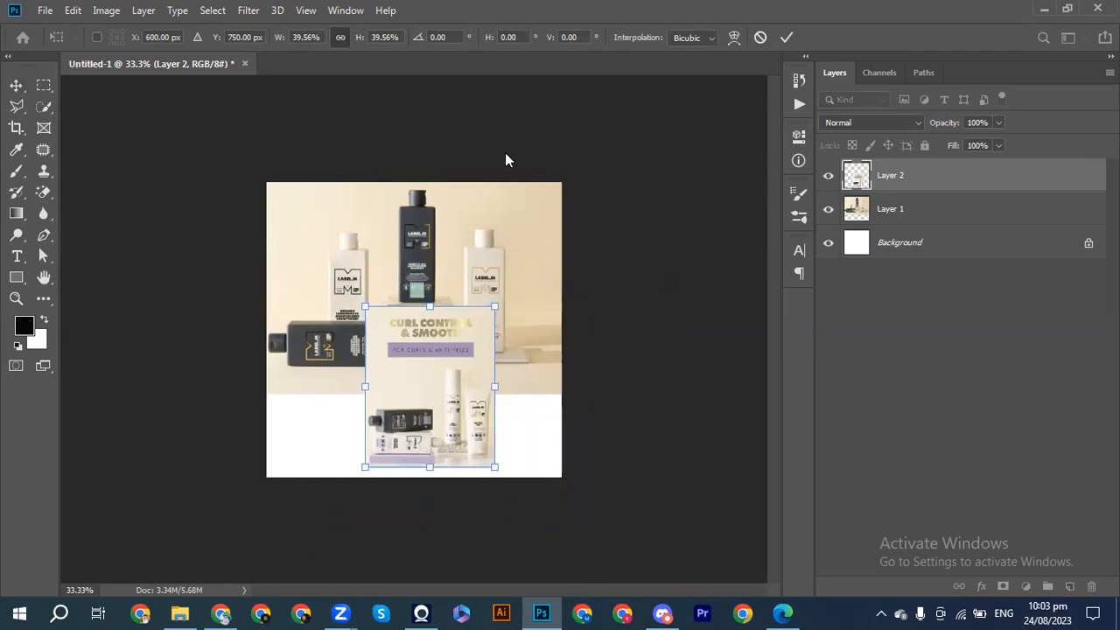
pyautogui.click(786, 38)
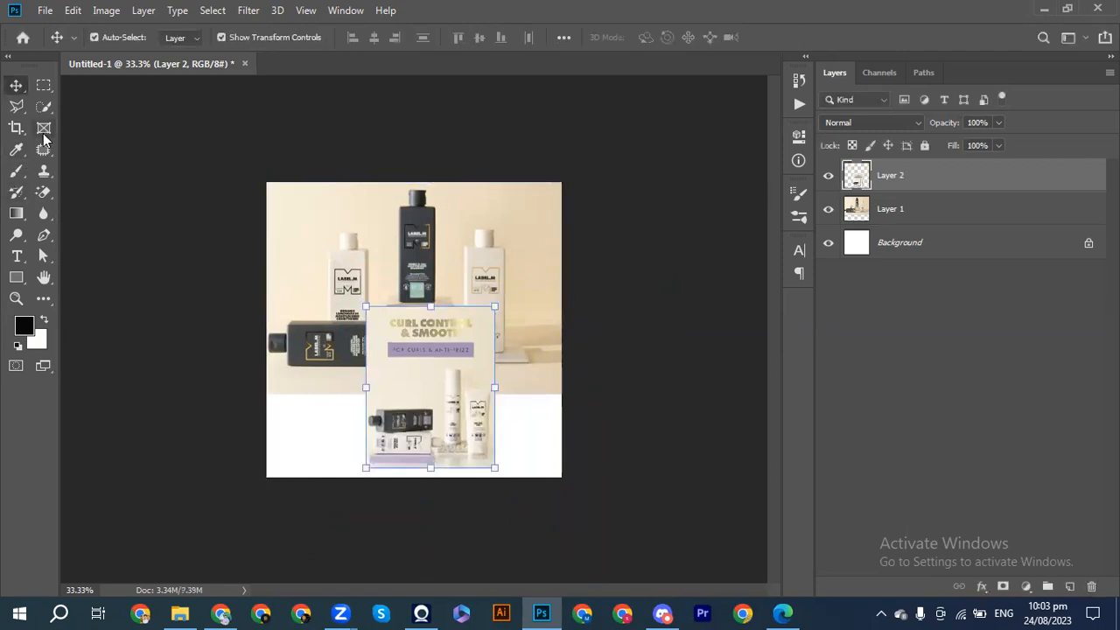
pyautogui.click(16, 128)
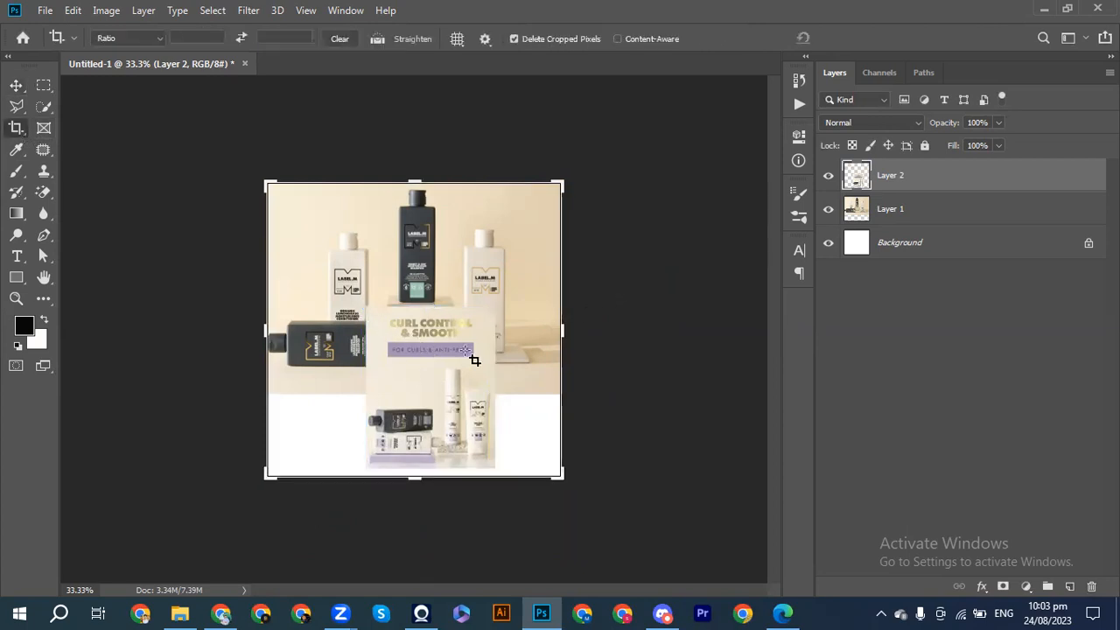
pyautogui.moveTo(403, 355); pyautogui.dragTo(405, 345)
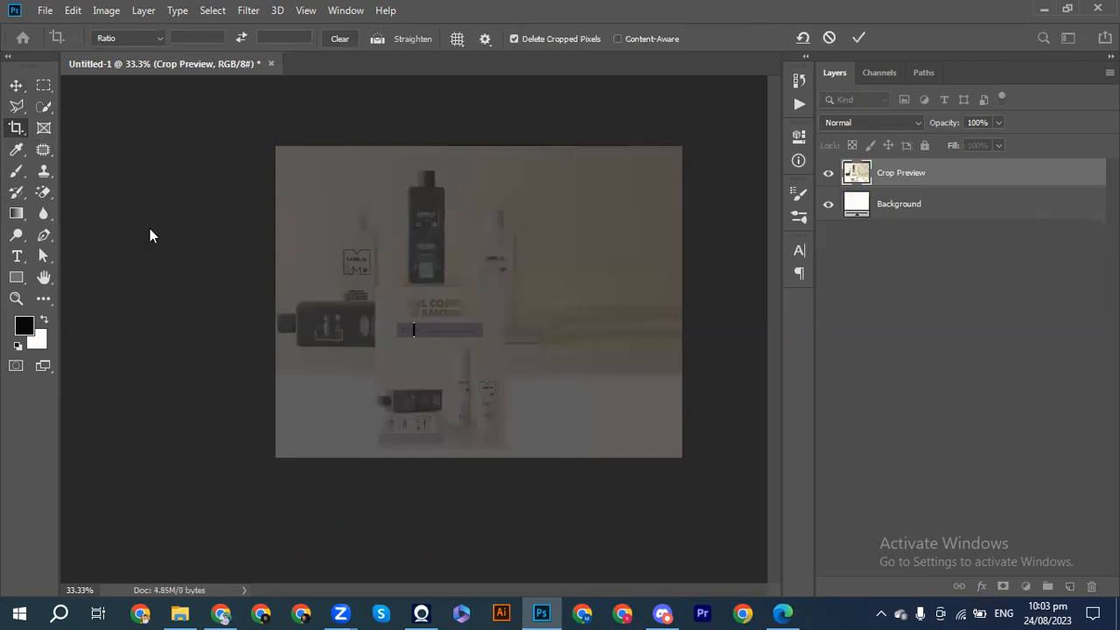
pyautogui.click(15, 86)
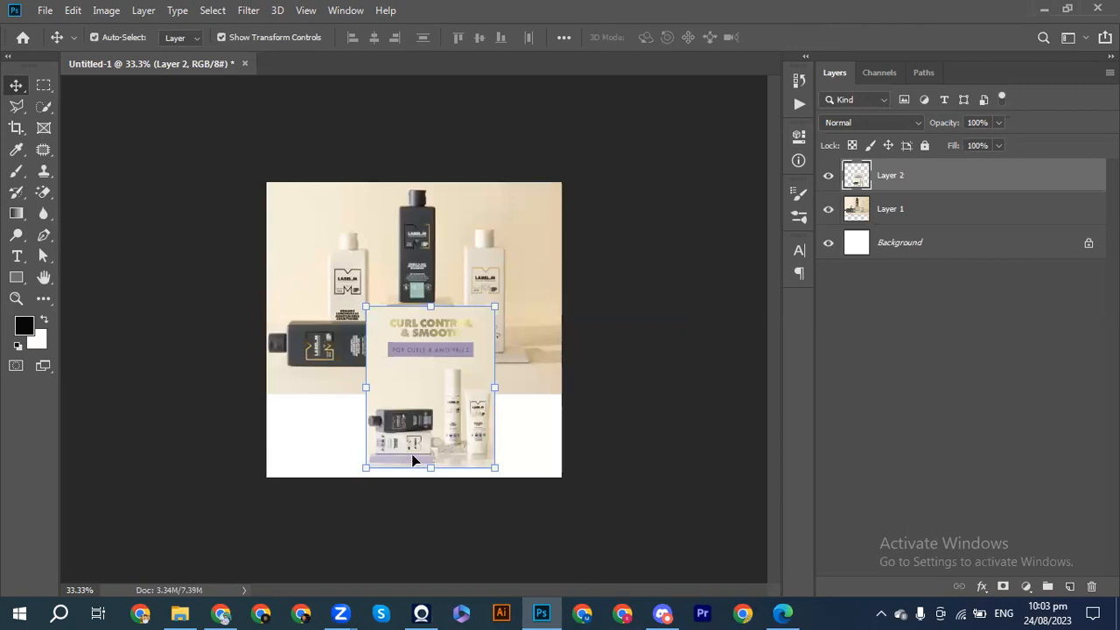
# Move the Curl Control & Smooth image toward the right edge of the canvas and hide Layer 2.
pyautogui.moveTo(453, 411); pyautogui.dragTo(509, 420)
pyautogui.click(826, 176)
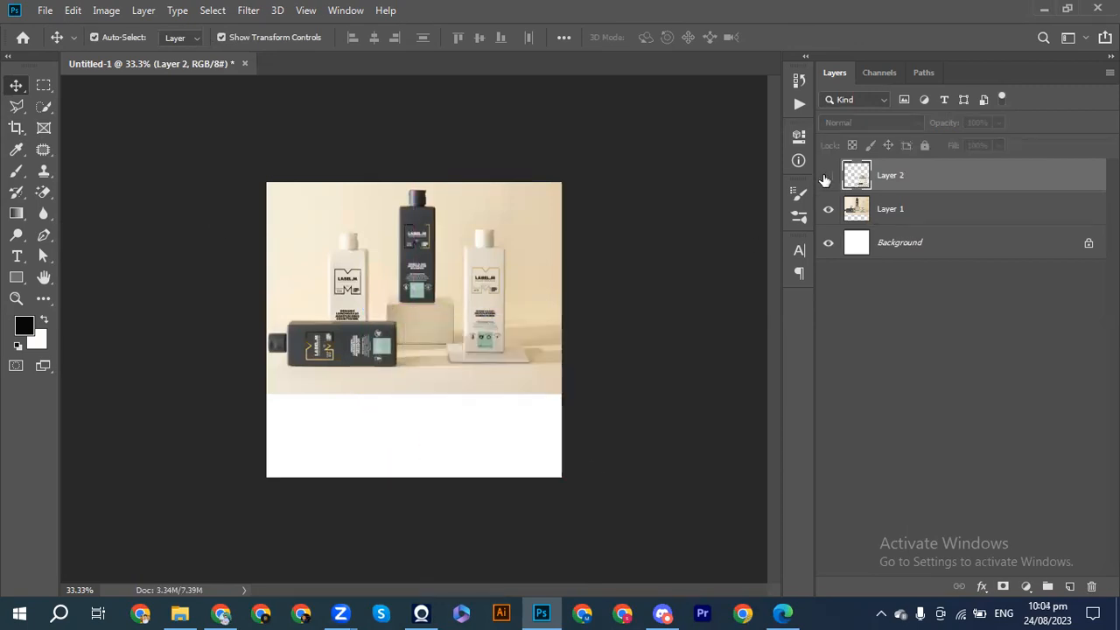
# Outline the M-shaped LABEL.M logo on the standing dark bottle in Layer 1 with the Patch tool.
pyautogui.hotkey('ctrl', '+')
pyautogui.hotkey('ctrl', '+')
pyautogui.hotkey('ctrl', '+')
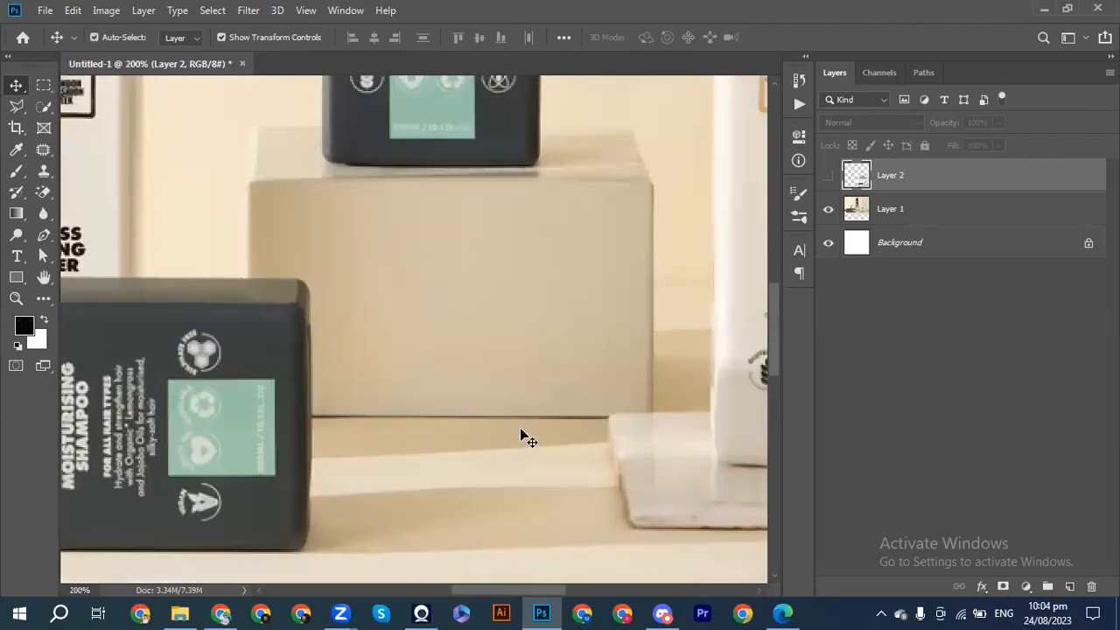
pyautogui.scroll(5, 521, 428)
pyautogui.hotkey('ctrl', '-')
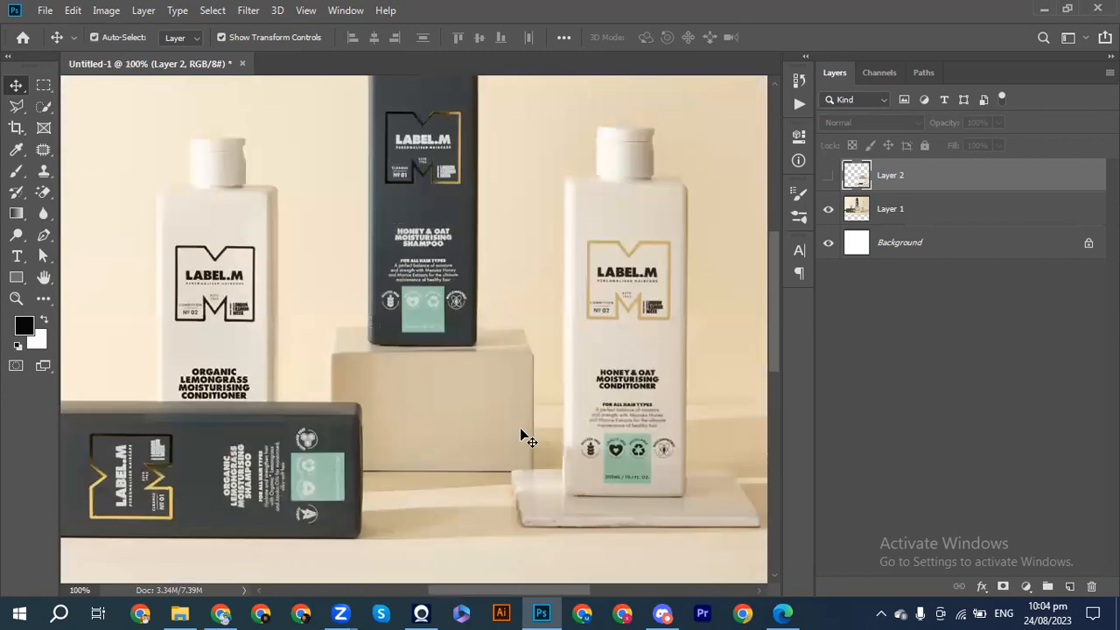
pyautogui.scroll(3, 521, 432)
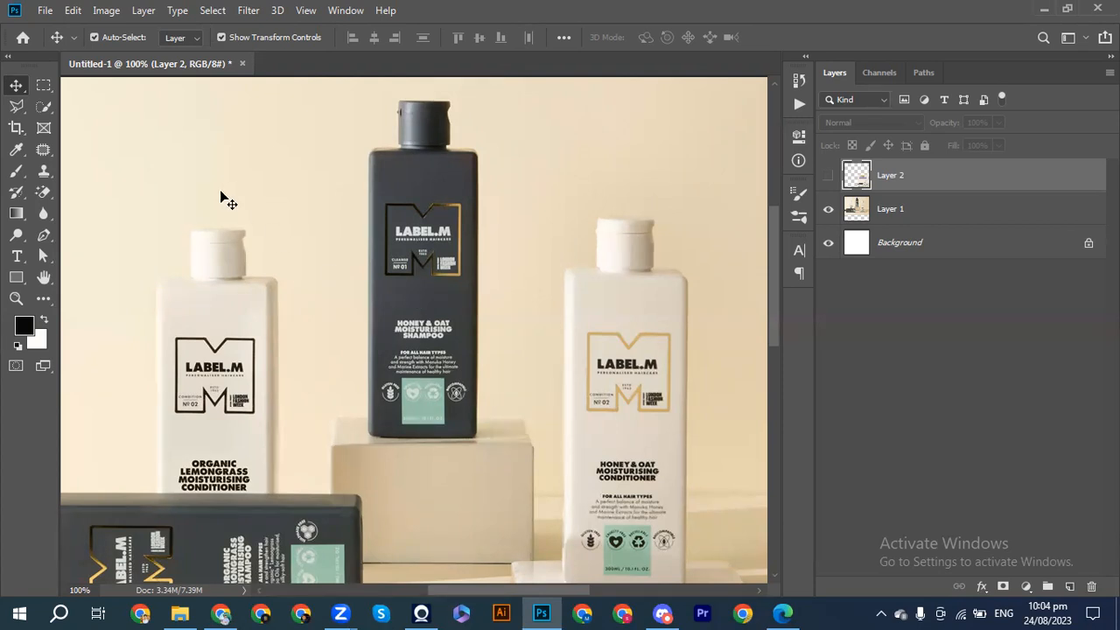
pyautogui.click(897, 208)
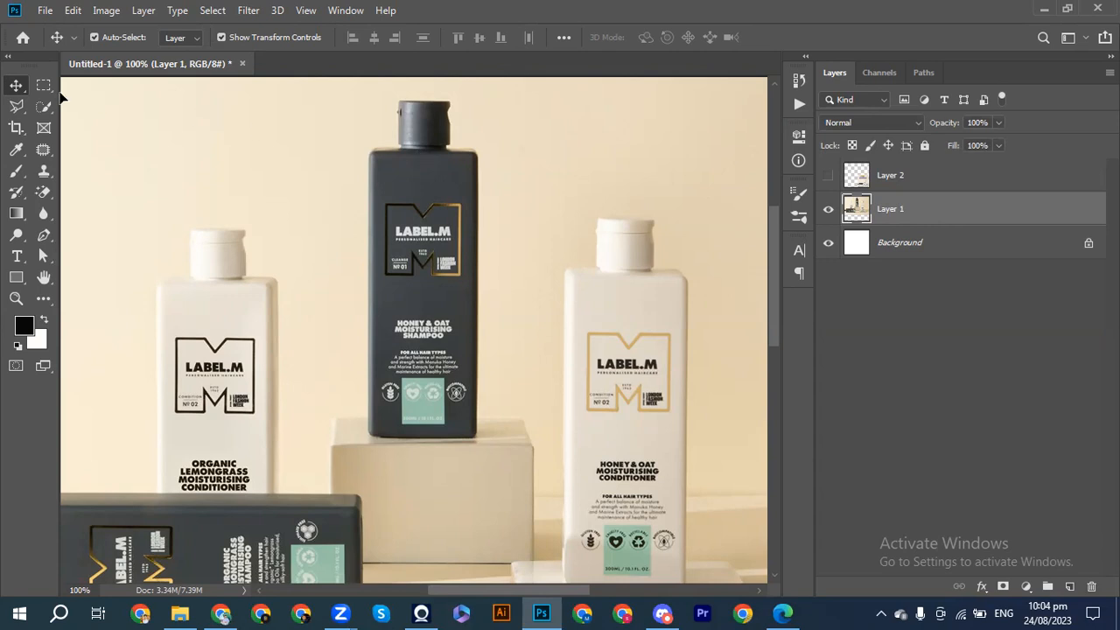
pyautogui.click(40, 154)
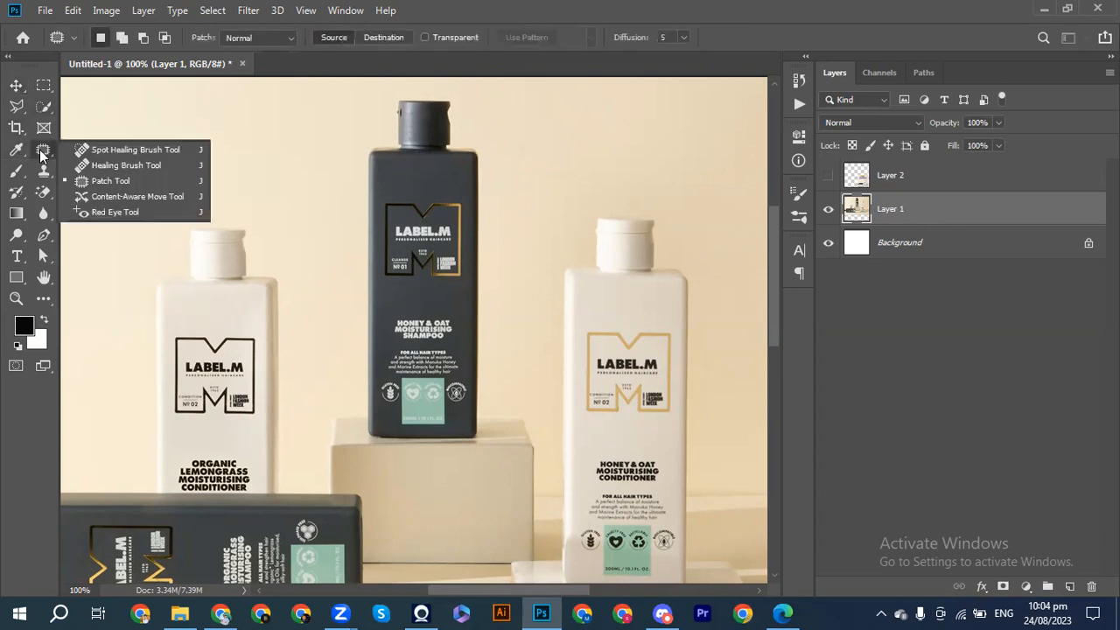
pyautogui.click(96, 184)
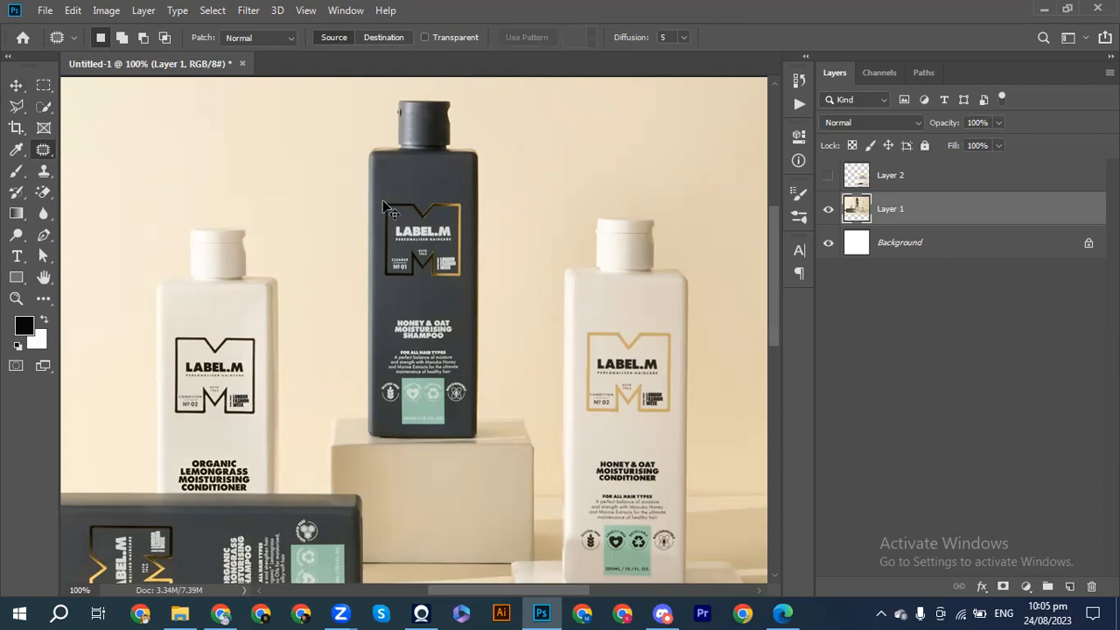
pyautogui.hotkey('ctrl', '+')
pyautogui.scroll(3, 385, 208)
pyautogui.scroll(1, 391, 211)
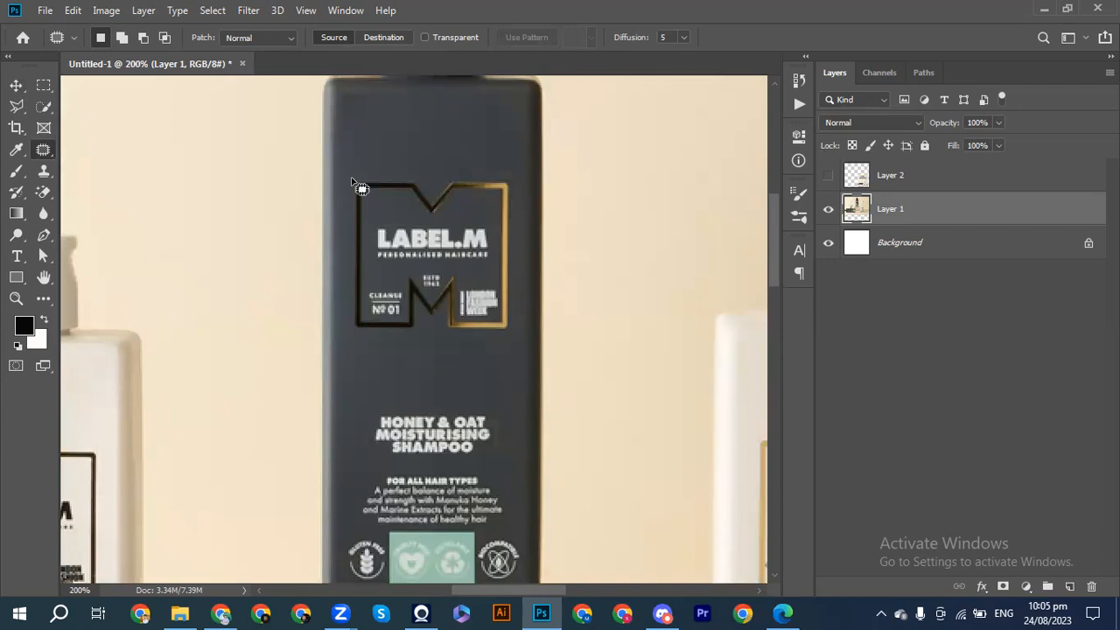
pyautogui.moveTo(354, 182)
pyautogui.mouseDown()
pyautogui.moveTo(417, 177)
pyautogui.moveTo(427, 191)
pyautogui.moveTo(439, 177)
pyautogui.moveTo(505, 175)
pyautogui.moveTo(513, 333)
pyautogui.moveTo(454, 344)
pyautogui.moveTo(432, 327)
pyautogui.moveTo(412, 342)
pyautogui.moveTo(350, 348)
pyautogui.moveTo(355, 180)
pyautogui.mouseUp()
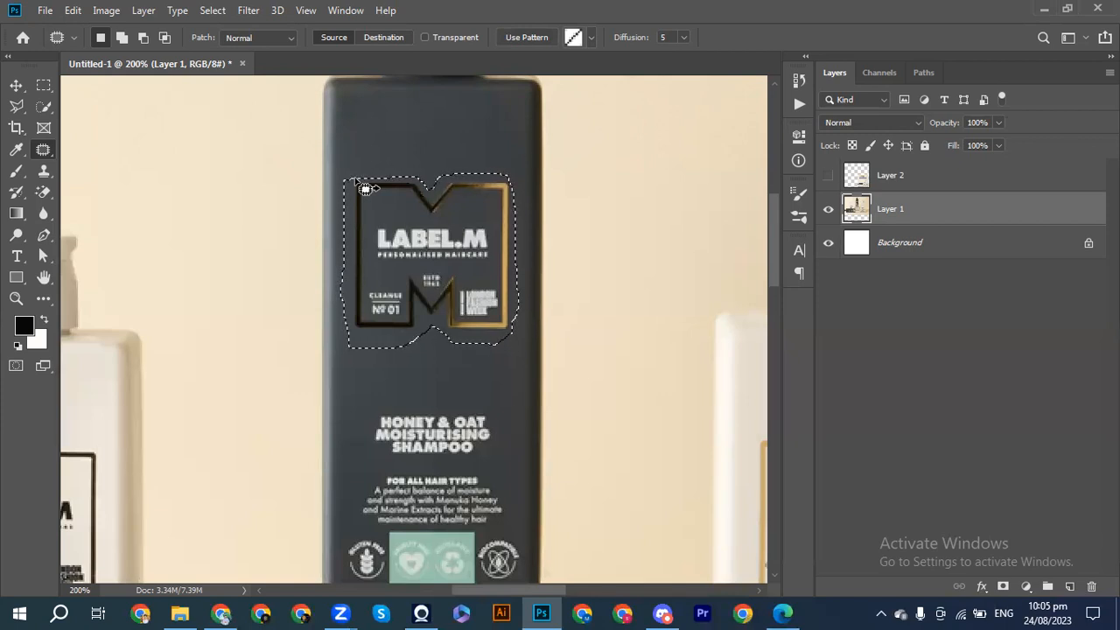
pyautogui.scroll(3, 365, 189)
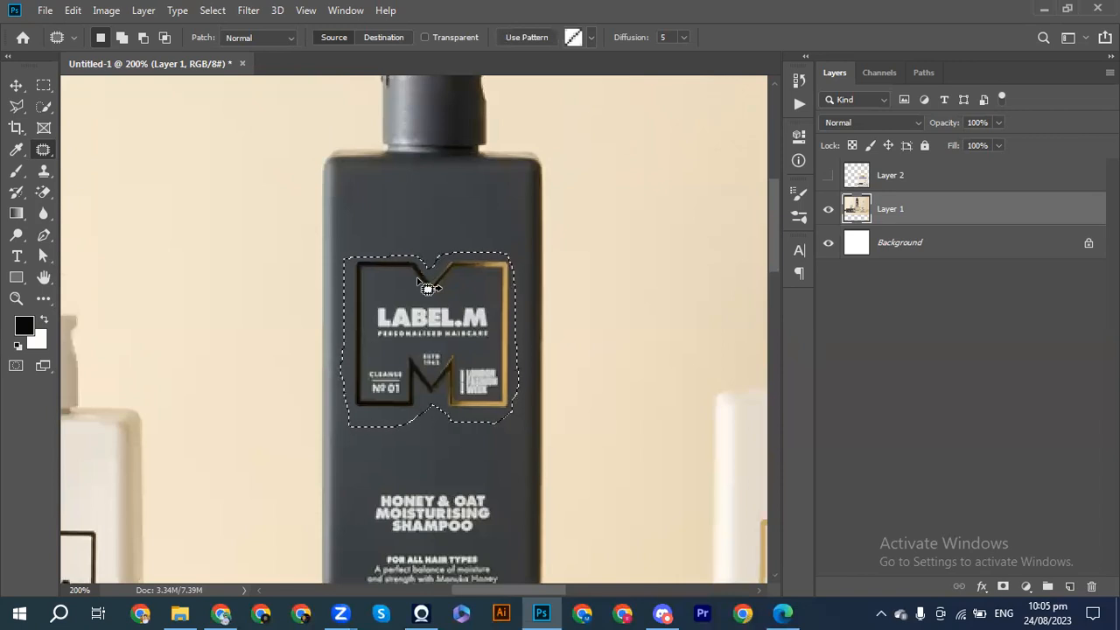
# Patch the outlined logo area with clean dark bottle surface until the logo is removed, and clear the selection.
pyautogui.moveTo(427, 287); pyautogui.dragTo(423, 304)
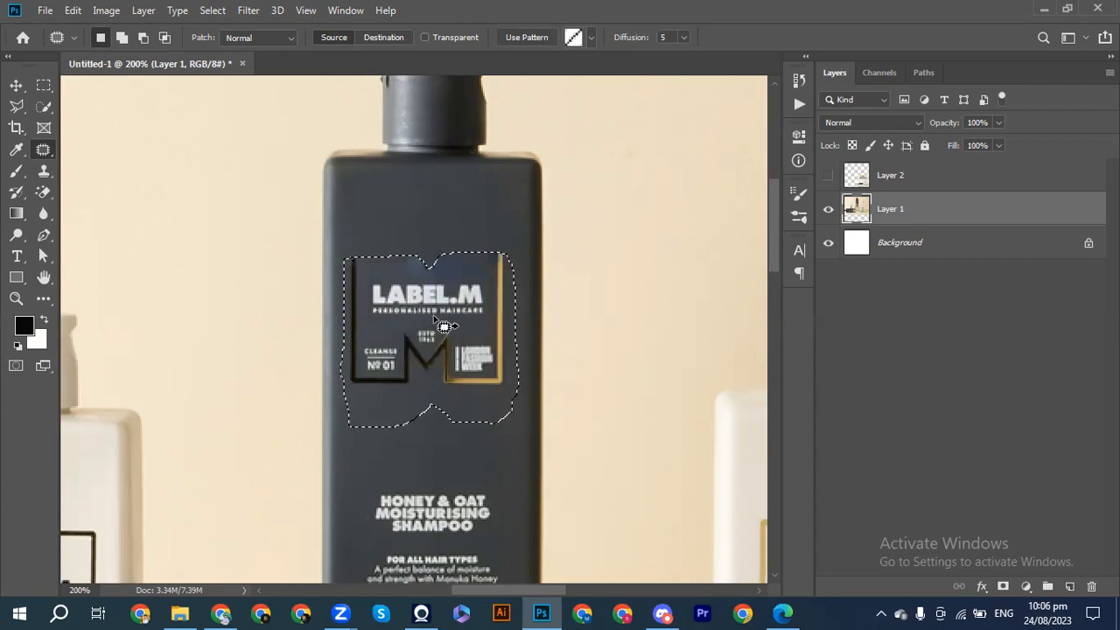
pyautogui.moveTo(446, 351); pyautogui.dragTo(426, 249)
pyautogui.moveTo(430, 339); pyautogui.dragTo(426, 235)
pyautogui.hotkey('ctrl', 'd')
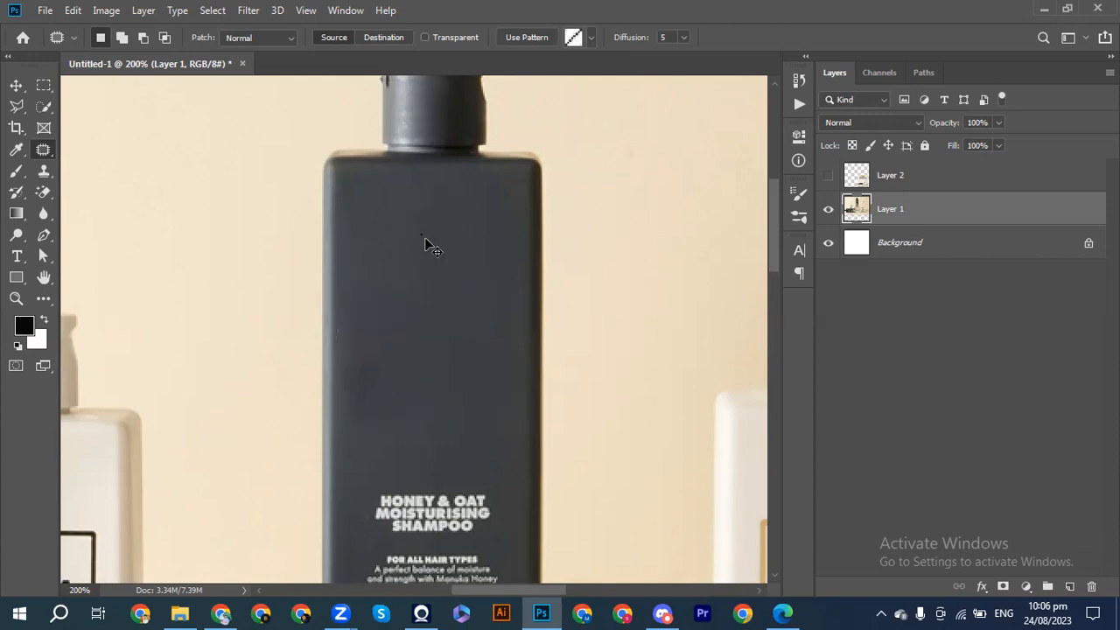
pyautogui.hotkey('ctrl', 'd')
pyautogui.click(16, 84)
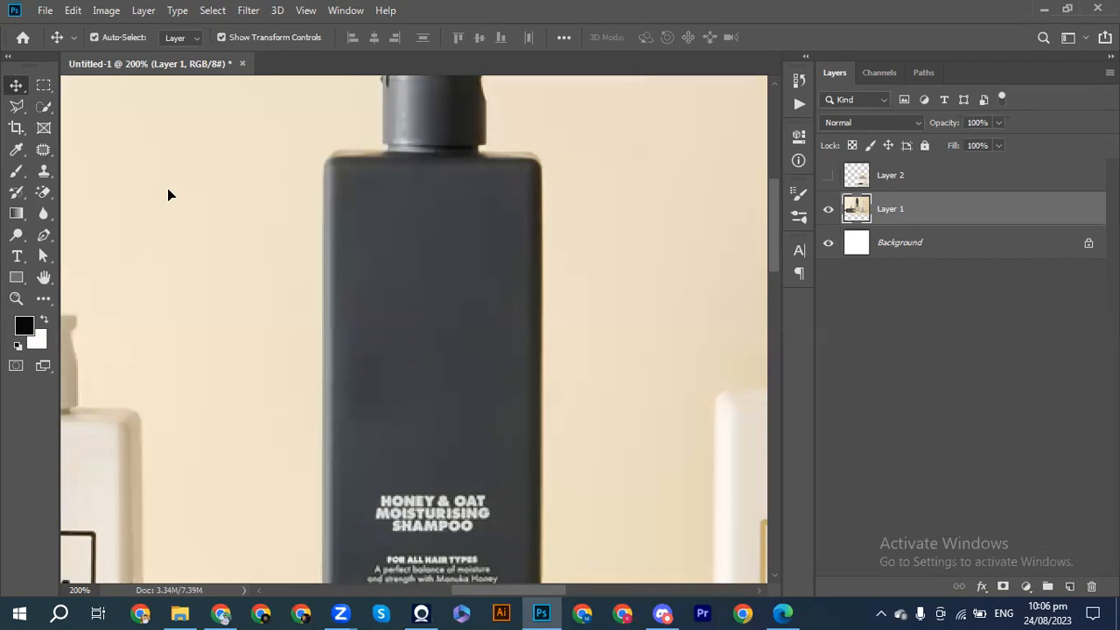
# Remove the "Honey & Oat Moisturising Shampoo" heading from the dark bottle with the Patch tool, using clean surface above it.
pyautogui.scroll(-5, 167, 188)
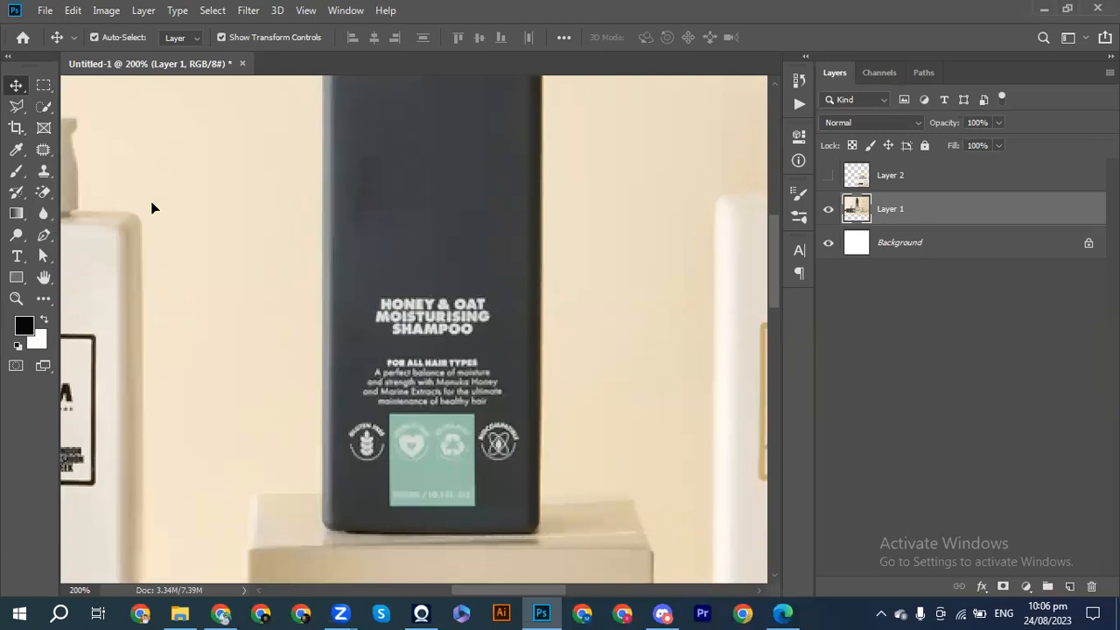
pyautogui.click(43, 154)
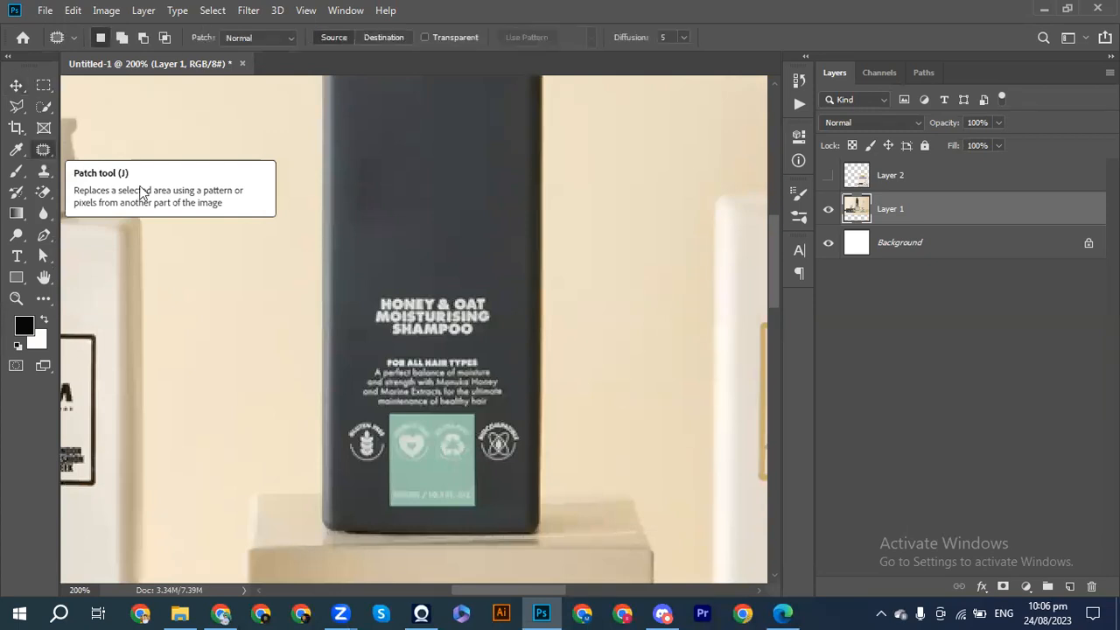
pyautogui.moveTo(367, 285)
pyautogui.mouseDown()
pyautogui.moveTo(478, 283)
pyautogui.moveTo(494, 293)
pyautogui.moveTo(500, 319)
pyautogui.moveTo(494, 331)
pyautogui.moveTo(428, 349)
pyautogui.moveTo(380, 347)
pyautogui.moveTo(368, 286)
pyautogui.mouseUp()
pyautogui.moveTo(434, 313)
pyautogui.mouseDown()
pyautogui.moveTo(424, 278)
pyautogui.moveTo(426, 304)
pyautogui.moveTo(427, 287)
pyautogui.mouseUp()
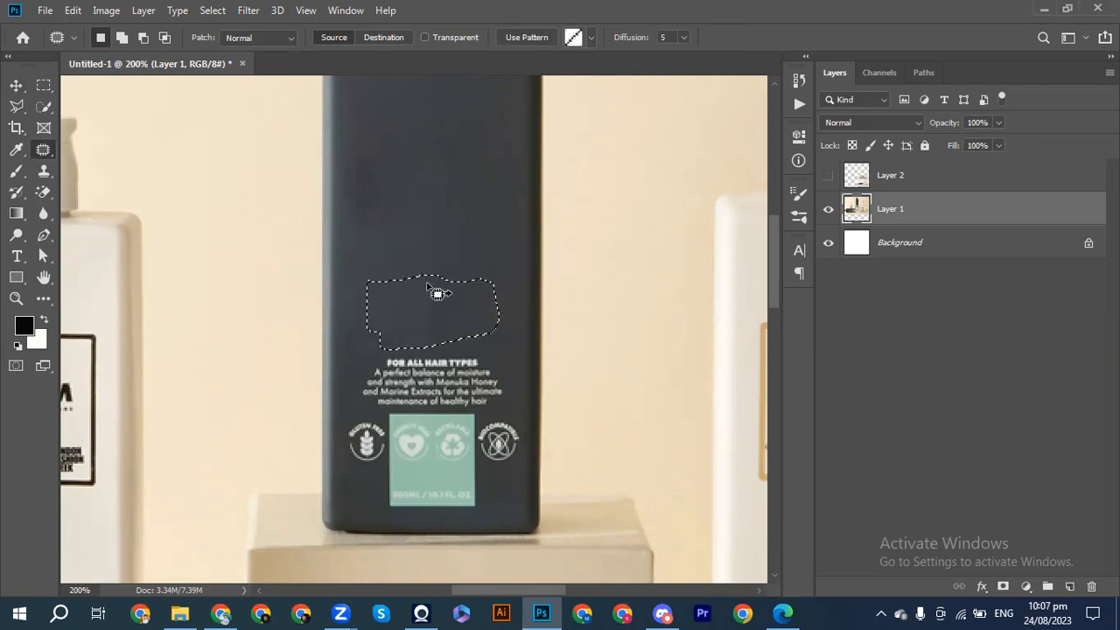
pyautogui.hotkey('ctrl', 'd')
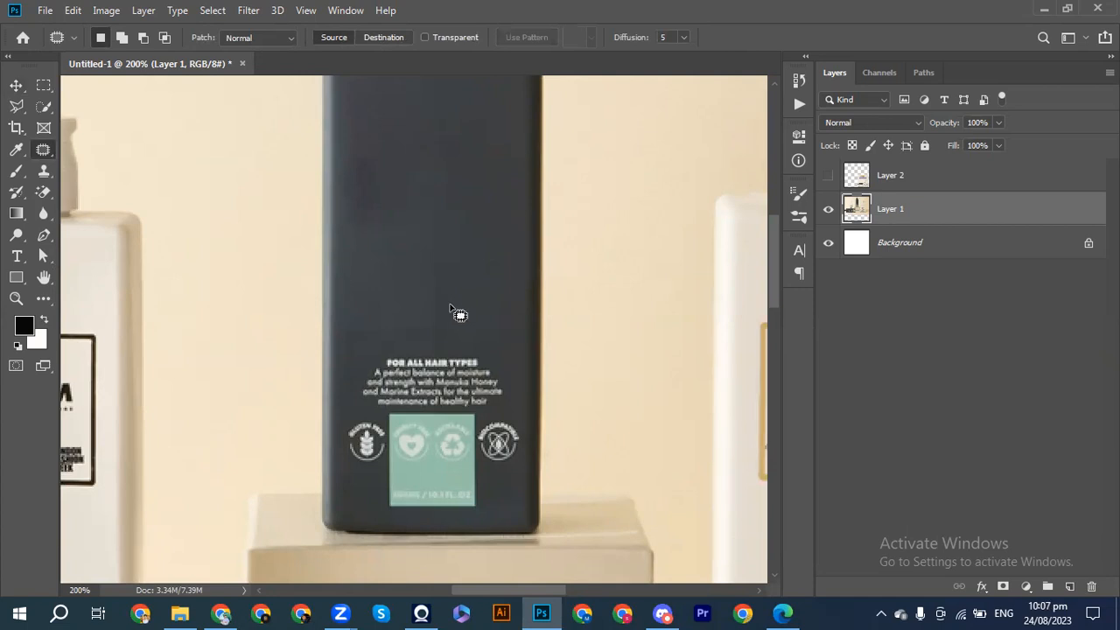
# Patch out the "For All Hair Types" text, icons and green box on the dark bottle's lower part and deselect.
pyautogui.moveTo(345, 345)
pyautogui.mouseDown()
pyautogui.moveTo(492, 343)
pyautogui.moveTo(509, 356)
pyautogui.moveTo(526, 409)
pyautogui.moveTo(523, 471)
pyautogui.moveTo(506, 497)
pyautogui.moveTo(458, 520)
pyautogui.moveTo(391, 519)
pyautogui.moveTo(364, 503)
pyautogui.moveTo(342, 455)
pyautogui.moveTo(350, 348)
pyautogui.mouseUp()
pyautogui.moveTo(427, 390)
pyautogui.mouseDown()
pyautogui.moveTo(411, 345)
pyautogui.moveTo(416, 331)
pyautogui.moveTo(420, 368)
pyautogui.moveTo(421, 331)
pyautogui.moveTo(422, 367)
pyautogui.moveTo(429, 345)
pyautogui.moveTo(440, 375)
pyautogui.moveTo(428, 349)
pyautogui.moveTo(440, 358)
pyautogui.moveTo(434, 326)
pyautogui.mouseUp()
pyautogui.hotkey('ctrl', 'd')
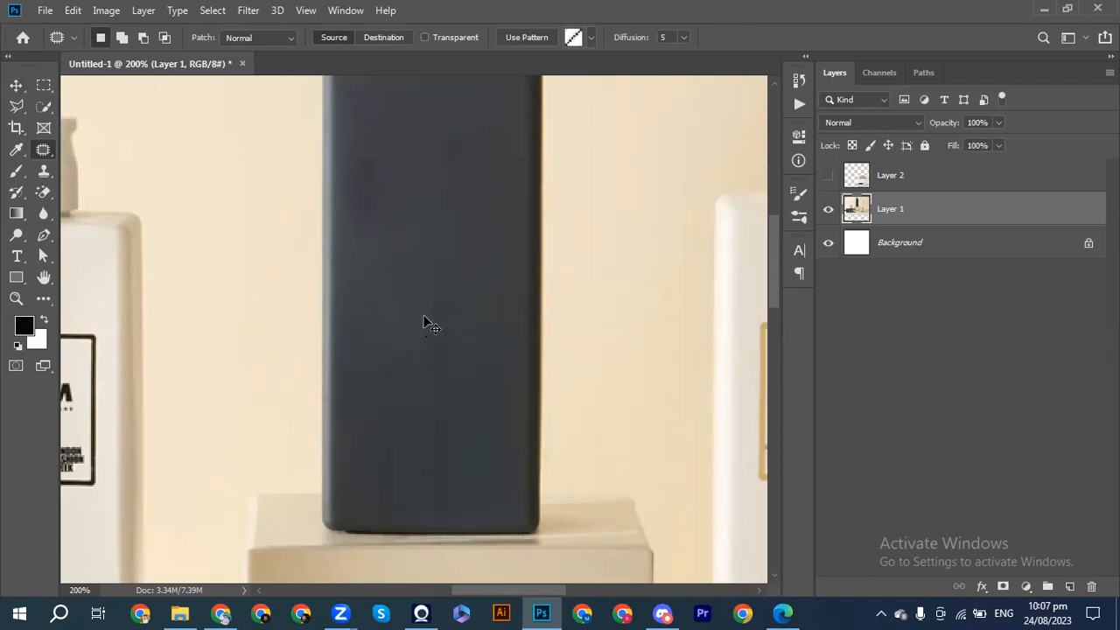
pyautogui.hotkey('ctrl', 'd')
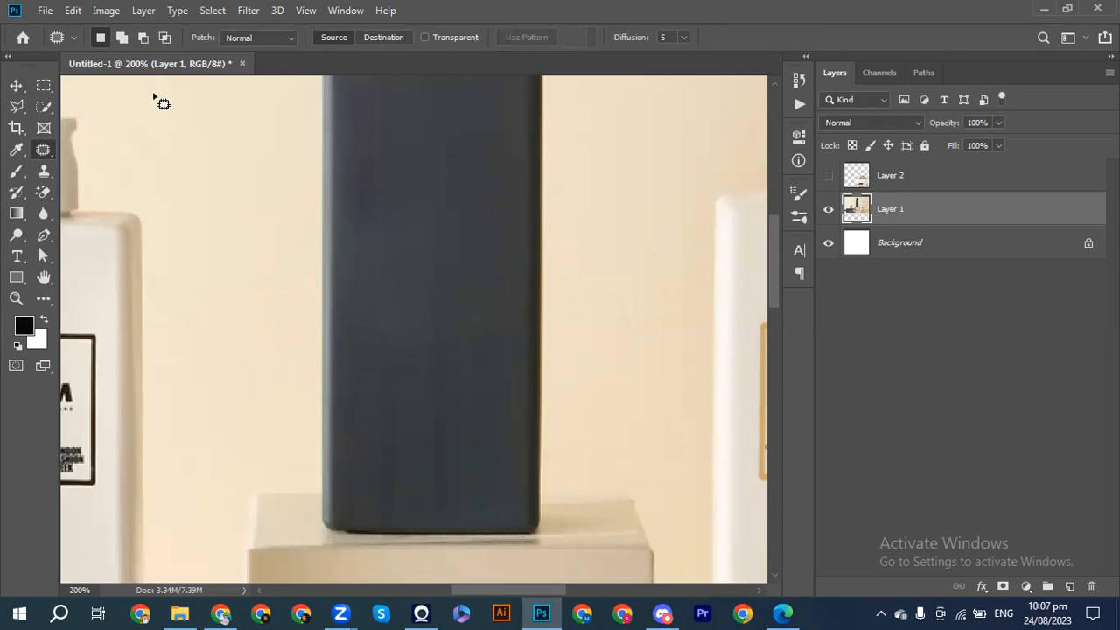
pyautogui.click(12, 88)
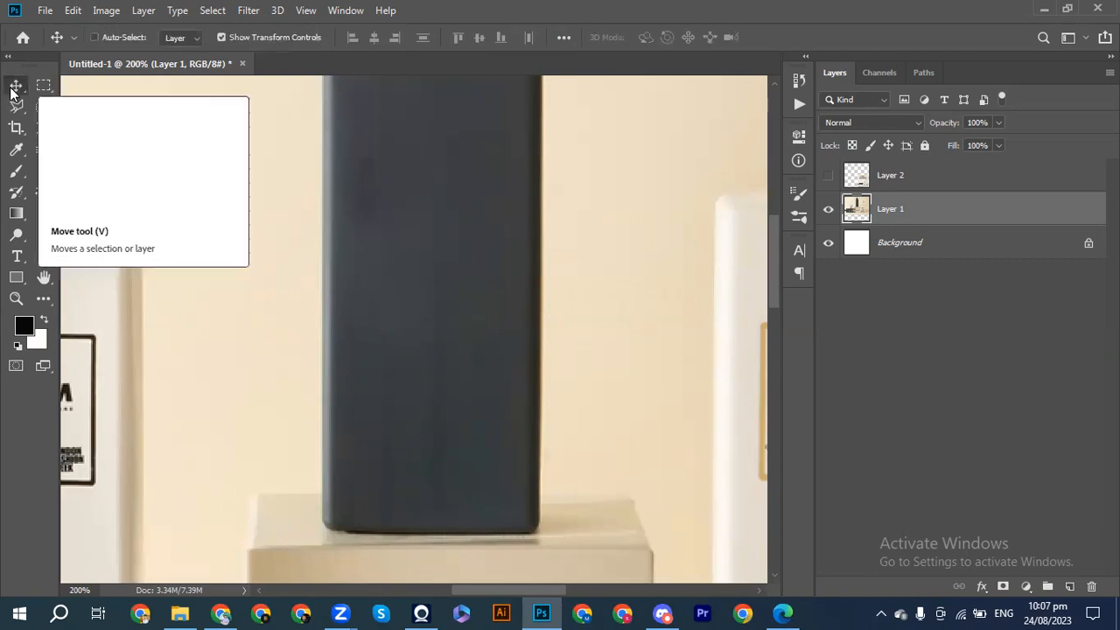
pyautogui.hotkey('ctrl', '-')
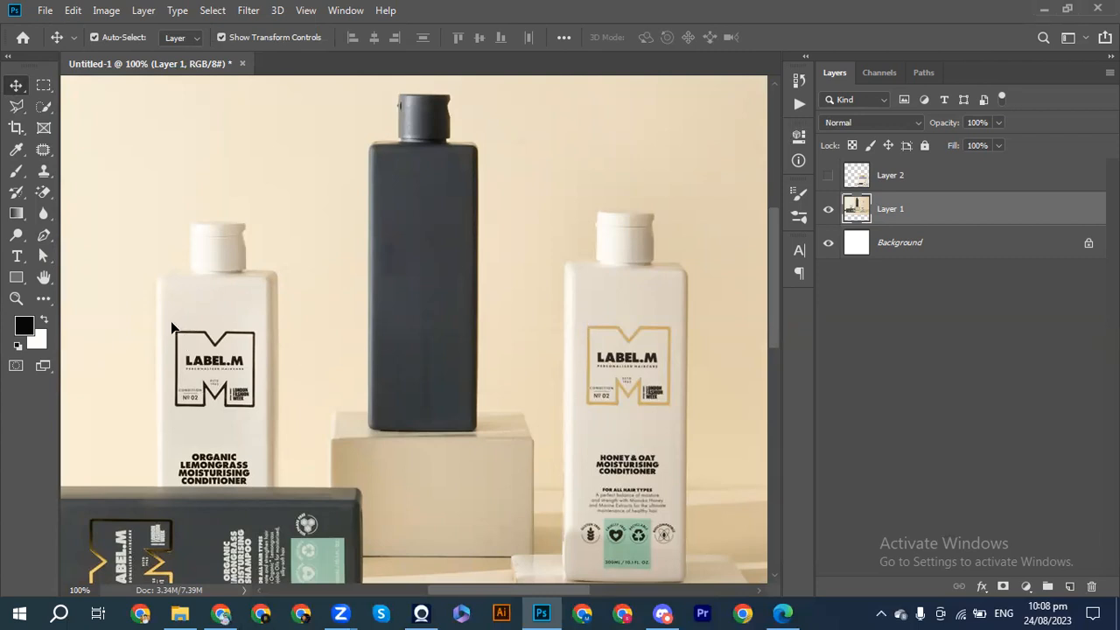
# Outline the M-shaped LABEL.M logo on the white bottle behind the lying dark one with the Patch tool.
pyautogui.scroll(2, 171, 323)
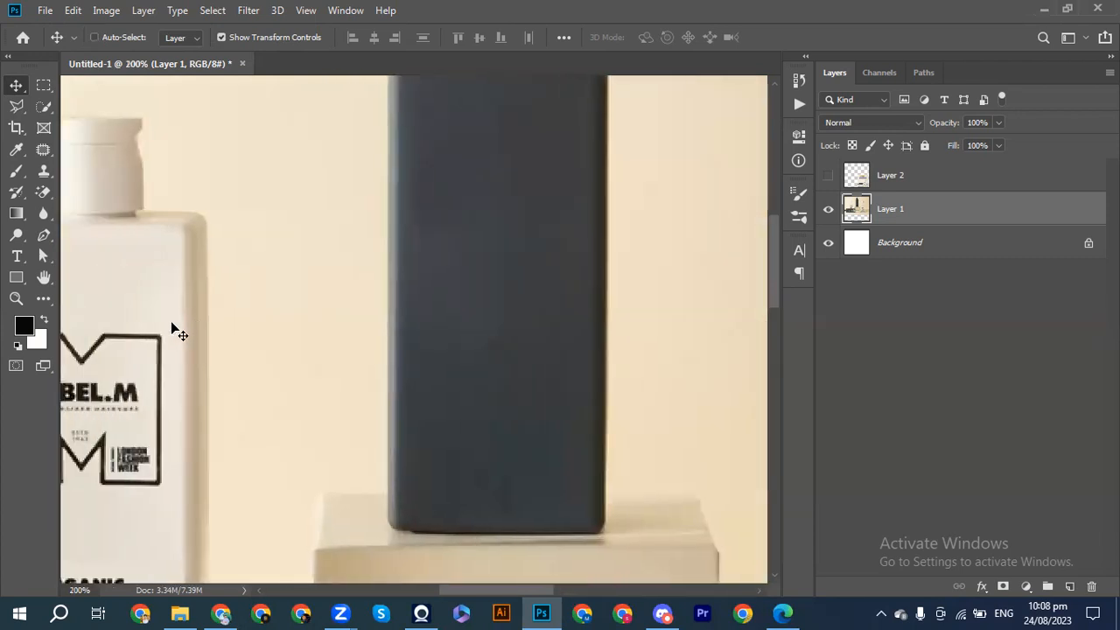
pyautogui.hscroll(-2, 172, 324)
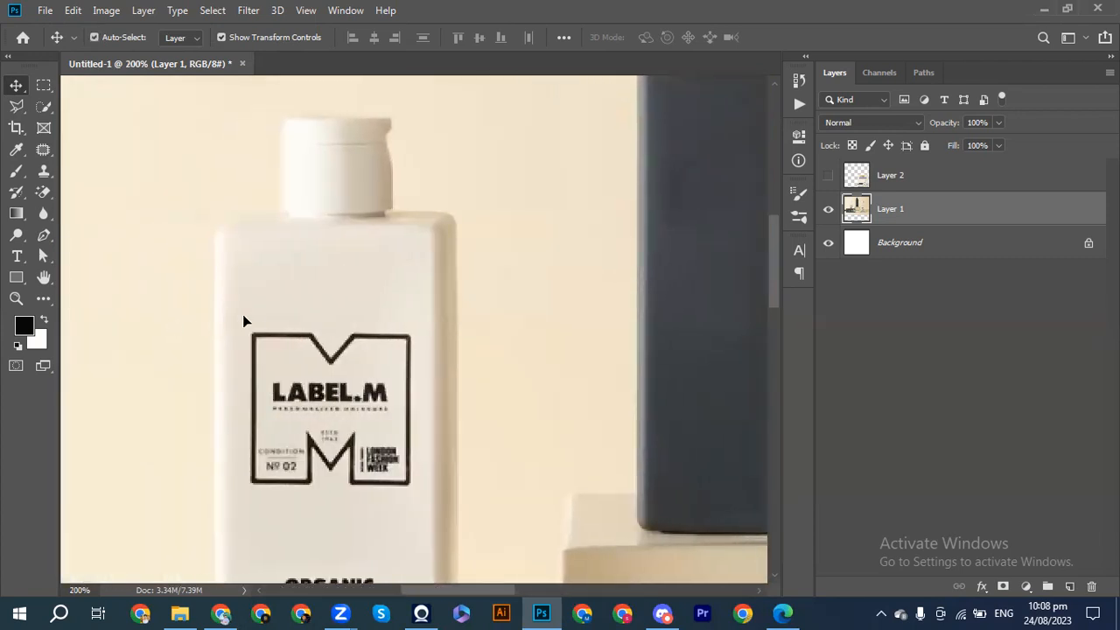
pyautogui.moveTo(251, 315); pyautogui.dragTo(277, 318)
pyautogui.click(44, 150)
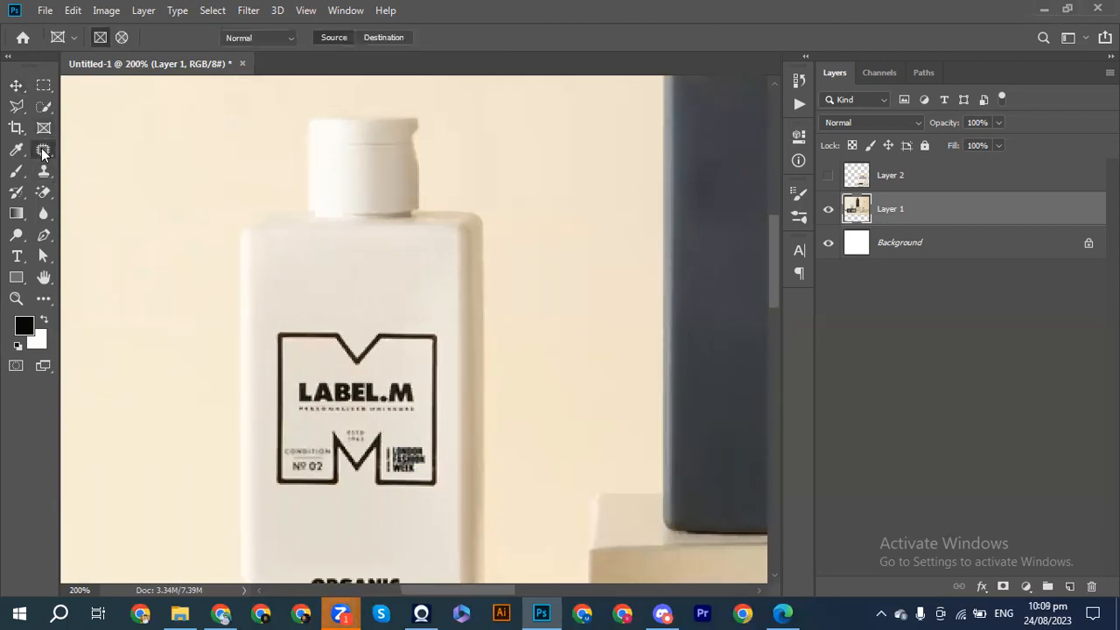
pyautogui.moveTo(261, 317); pyautogui.dragTo(360, 316)
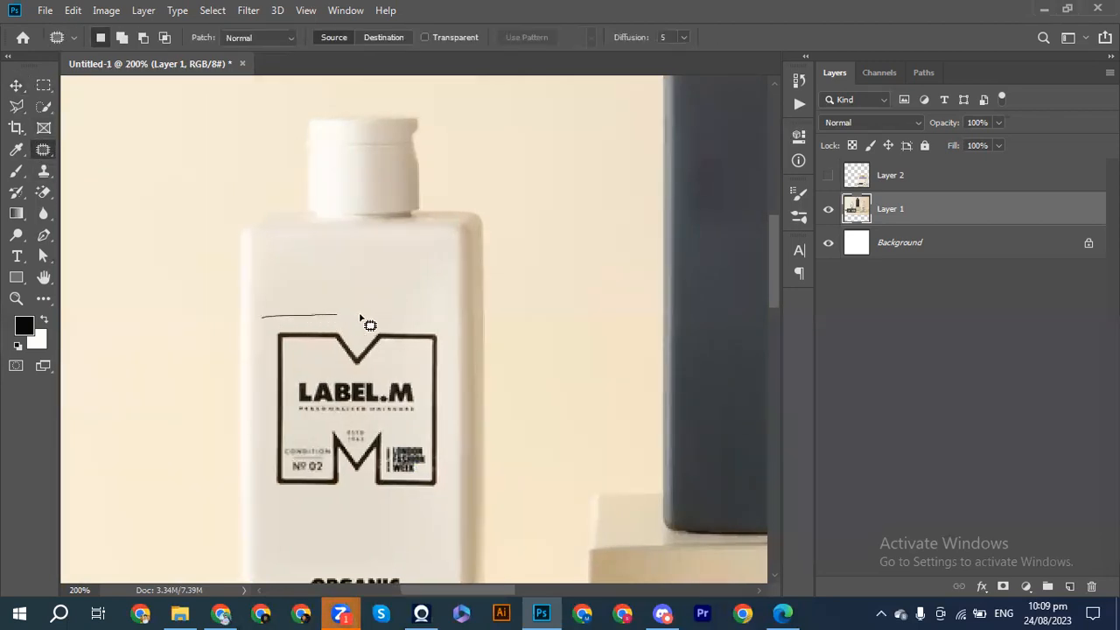
pyautogui.moveTo(444, 320)
pyautogui.mouseDown()
pyautogui.moveTo(450, 482)
pyautogui.moveTo(431, 506)
pyautogui.moveTo(292, 509)
pyautogui.moveTo(266, 458)
pyautogui.moveTo(262, 411)
pyautogui.mouseUp()
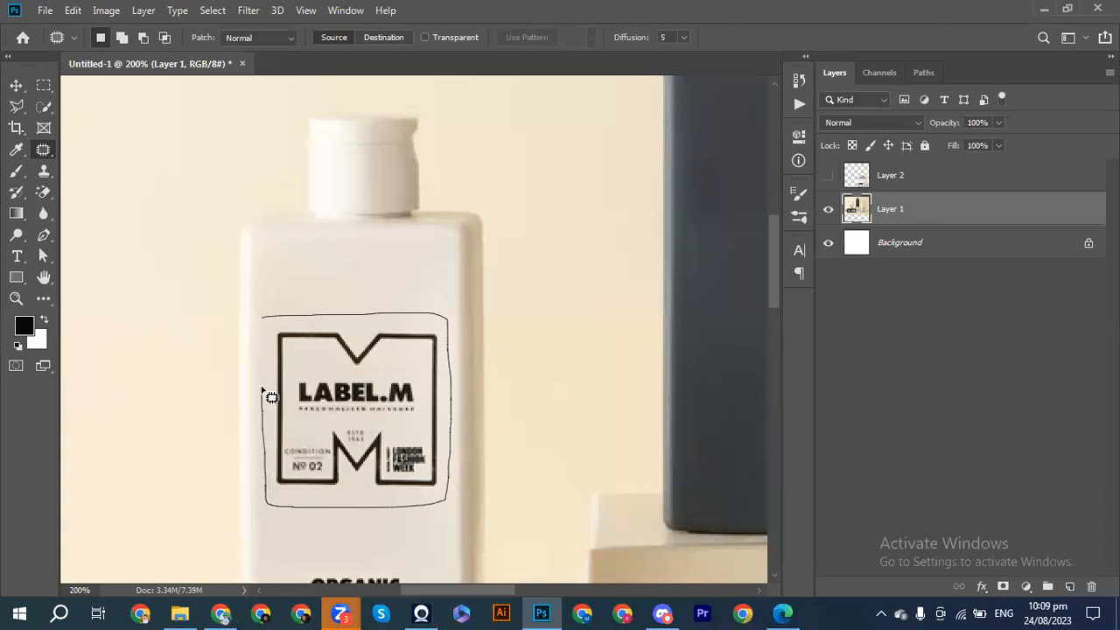
pyautogui.moveTo(263, 344); pyautogui.dragTo(266, 317)
# Patch the outlined logo area with clean white bottle surface, redoing any patch that copies the logo, and clear the selection.
pyautogui.moveTo(345, 363); pyautogui.dragTo(354, 247)
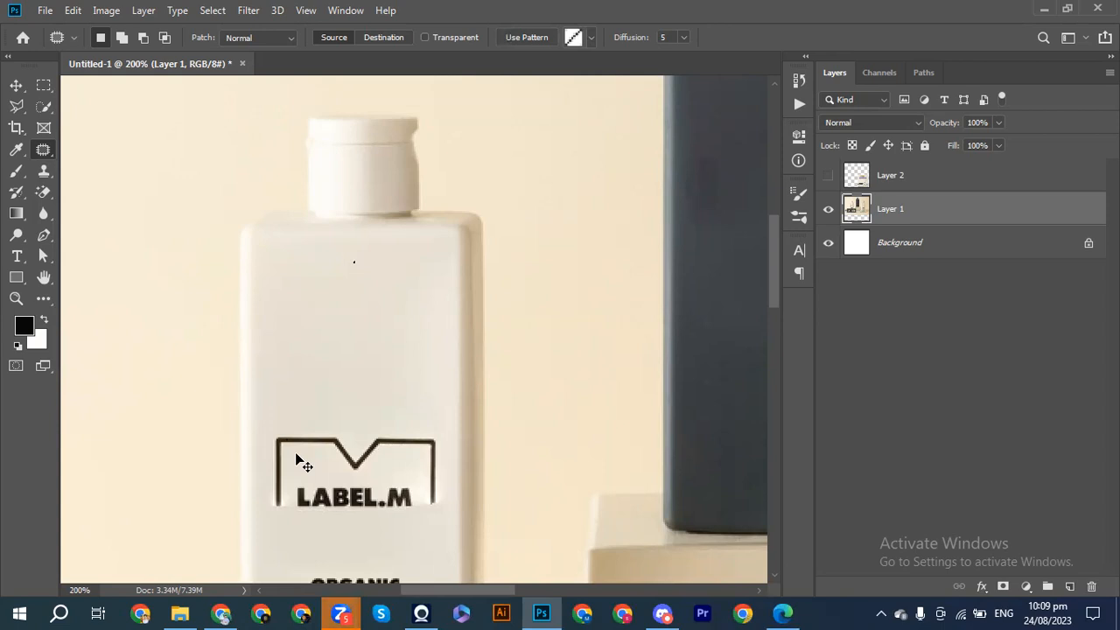
pyautogui.hotkey('ctrl', 'z')
pyautogui.moveTo(299, 455); pyautogui.dragTo(318, 313)
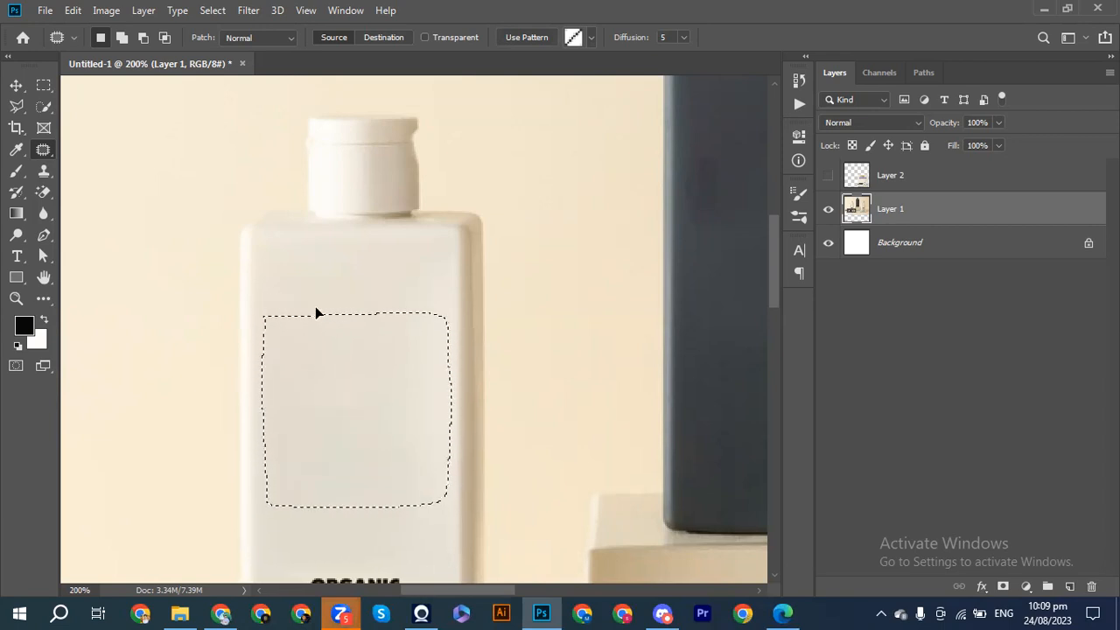
pyautogui.hotkey('ctrl', 'd')
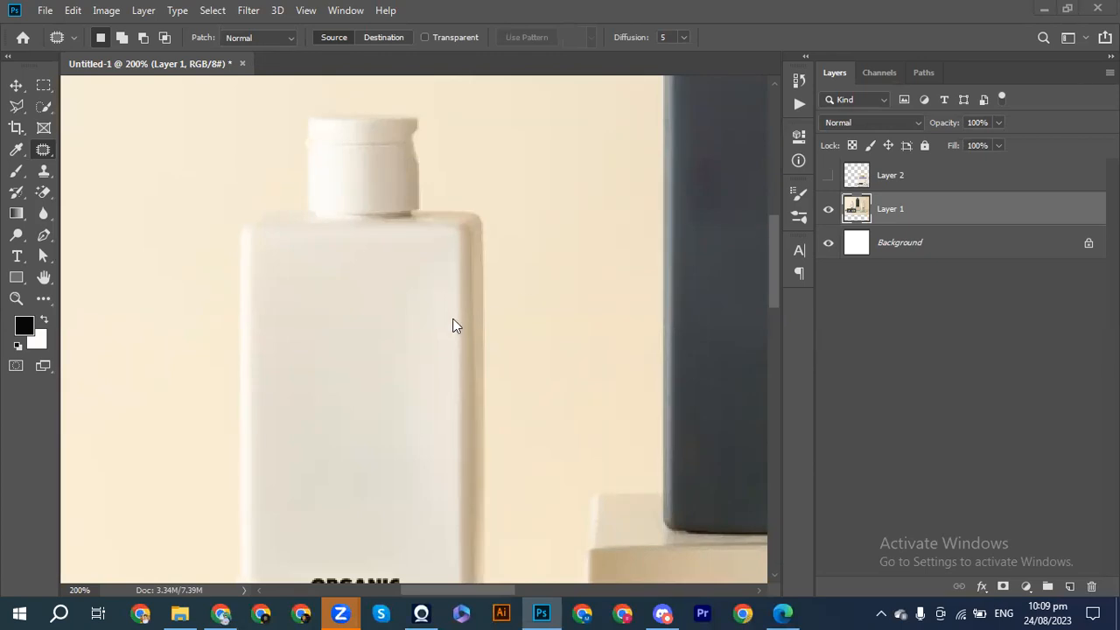
pyautogui.scroll(-8, 397, 346)
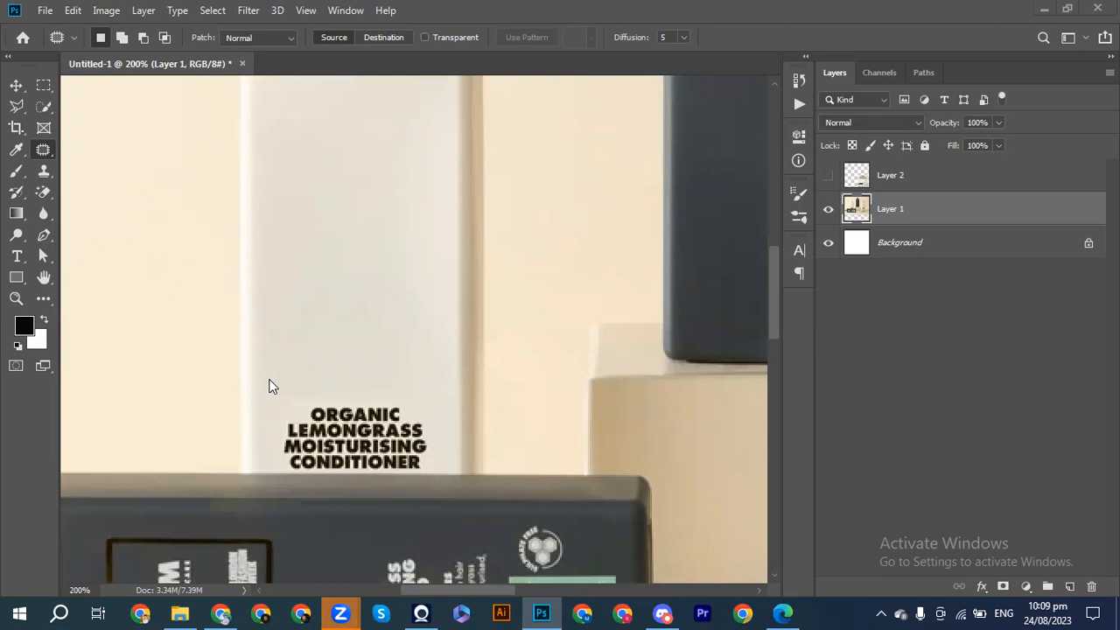
pyautogui.hotkey('ctrl', '+')
pyautogui.hotkey('ctrl', '+')
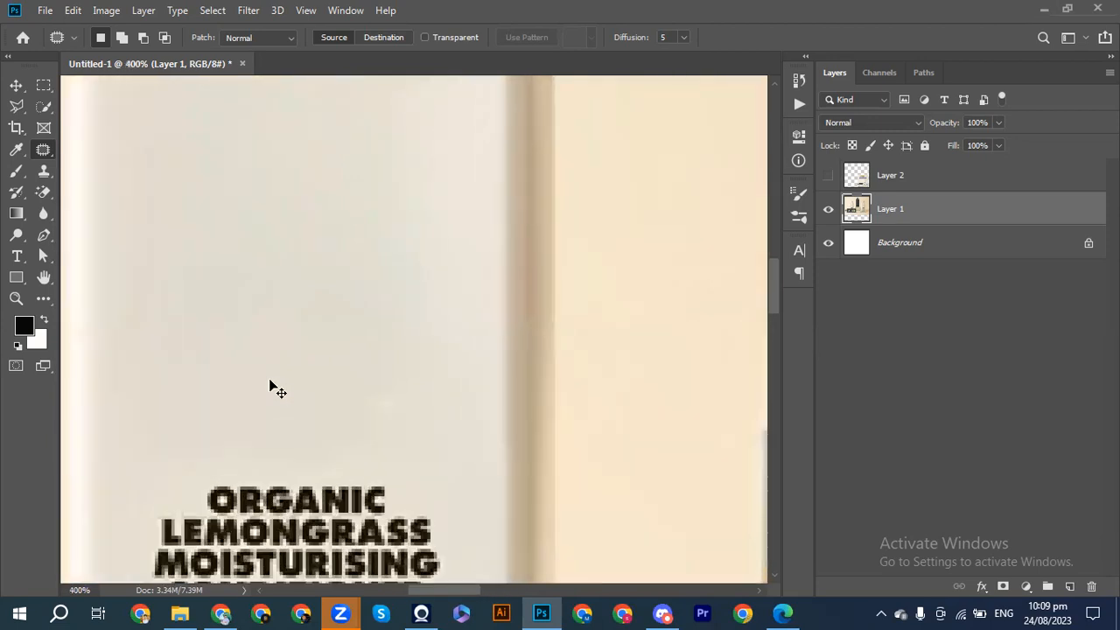
pyautogui.hscroll(-3, 269, 381)
pyautogui.scroll(-5, 273, 386)
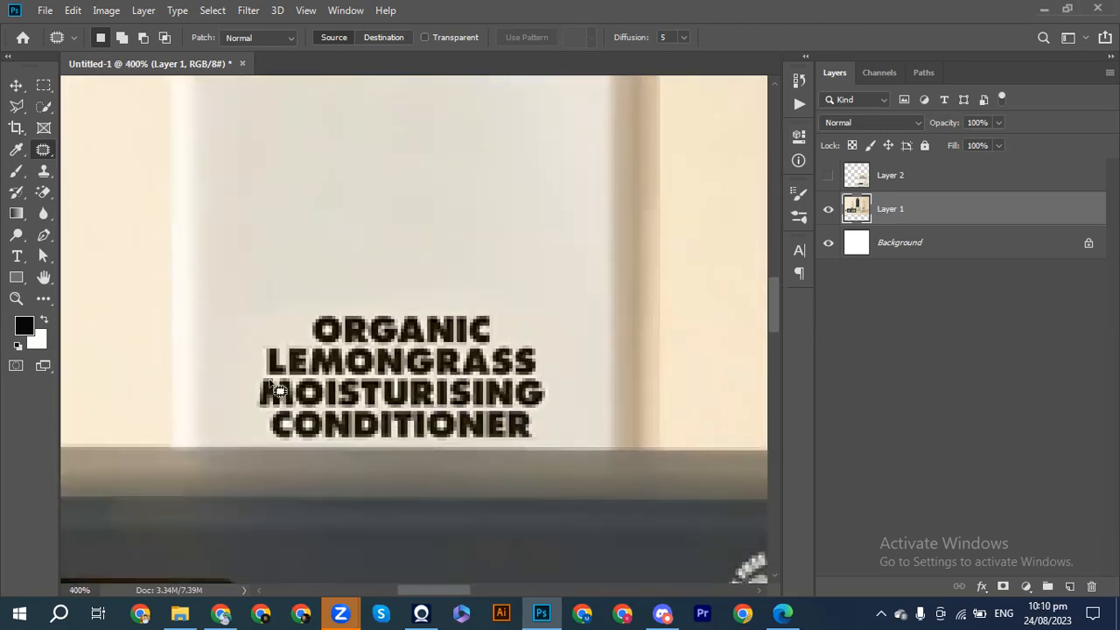
pyautogui.moveTo(259, 307)
pyautogui.mouseDown()
pyautogui.moveTo(392, 288)
pyautogui.moveTo(533, 318)
pyautogui.moveTo(565, 353)
pyautogui.moveTo(559, 425)
pyautogui.moveTo(542, 439)
pyautogui.moveTo(348, 440)
pyautogui.moveTo(292, 452)
pyautogui.mouseUp()
pyautogui.hotkey('ctrl', 'd')
pyautogui.moveTo(254, 286)
pyautogui.mouseDown()
pyautogui.moveTo(525, 293)
pyautogui.moveTo(566, 357)
pyautogui.moveTo(569, 420)
pyautogui.moveTo(543, 446)
pyautogui.moveTo(437, 450)
pyautogui.mouseUp()
pyautogui.click(234, 300)
# Outline the "Organic Lemongrass Moisturising Conditioner" heading on the white bottle, patch it with clean surface above, and deselect.
pyautogui.moveTo(276, 308)
pyautogui.mouseDown()
pyautogui.moveTo(355, 267)
pyautogui.moveTo(489, 274)
pyautogui.moveTo(573, 349)
pyautogui.mouseUp()
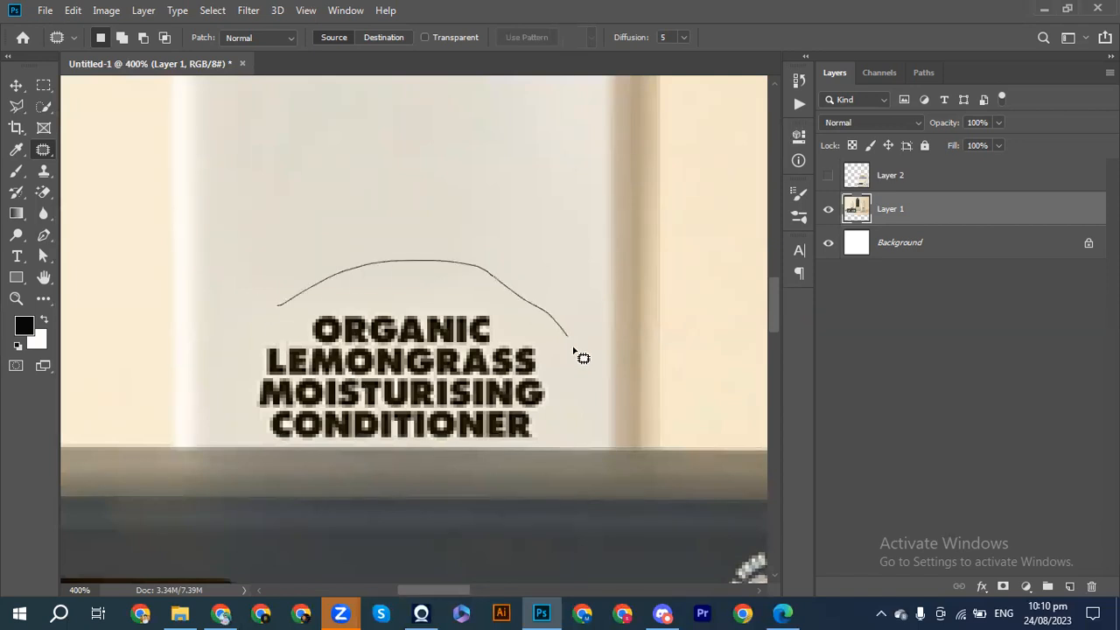
pyautogui.moveTo(575, 391); pyautogui.dragTo(555, 436)
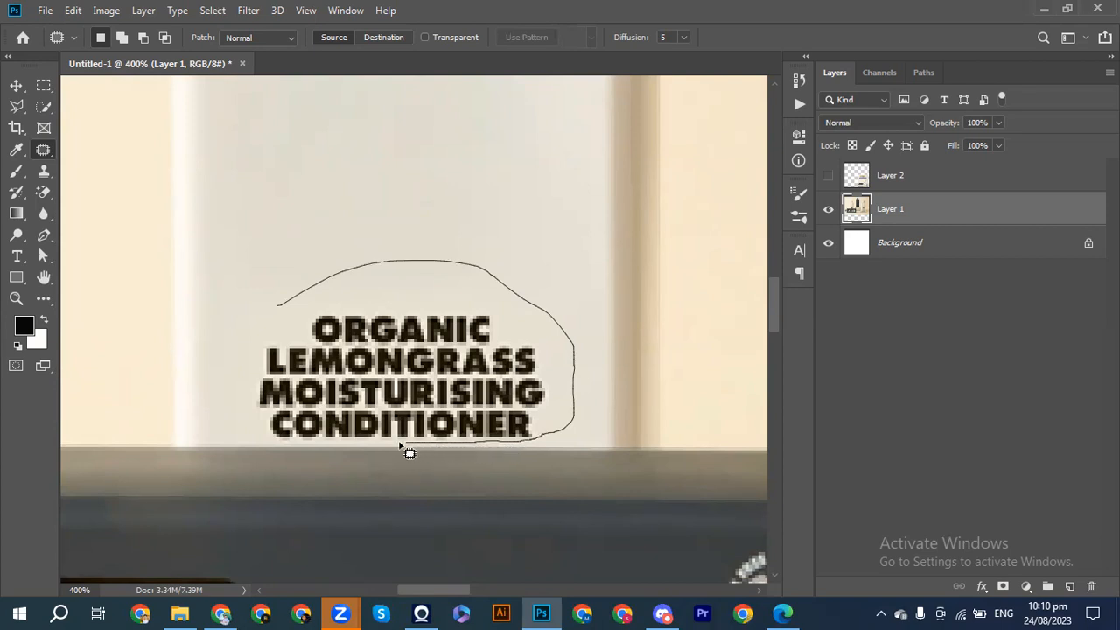
pyautogui.moveTo(347, 443)
pyautogui.mouseDown()
pyautogui.moveTo(250, 440)
pyautogui.moveTo(237, 355)
pyautogui.moveTo(243, 329)
pyautogui.moveTo(285, 312)
pyautogui.mouseUp()
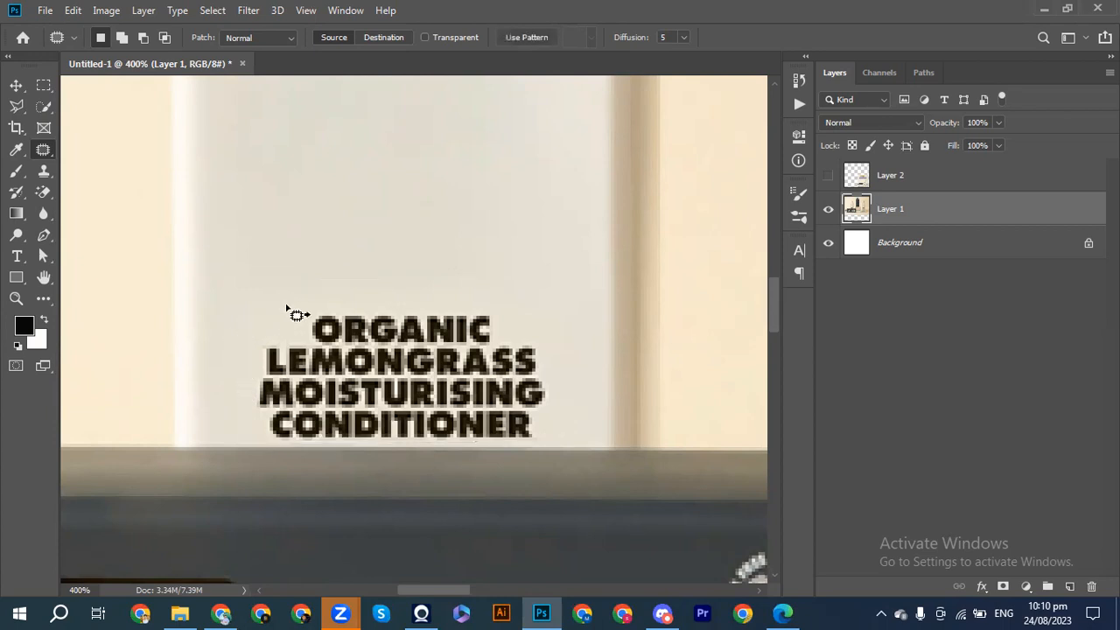
pyautogui.moveTo(357, 329); pyautogui.dragTo(382, 352)
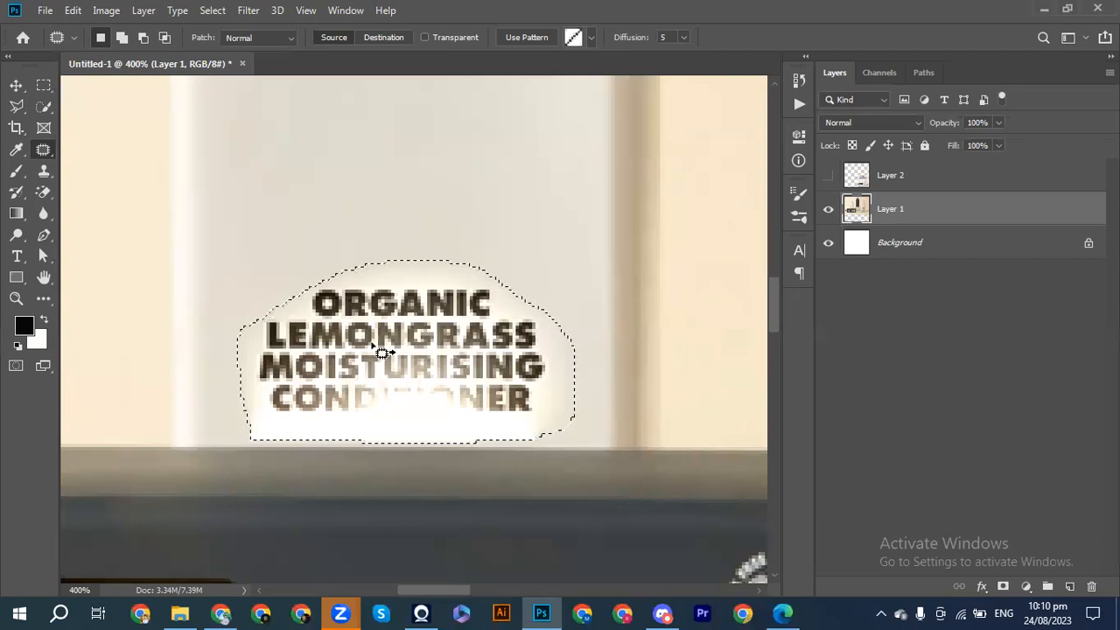
pyautogui.moveTo(362, 437)
pyautogui.mouseDown()
pyautogui.moveTo(367, 372)
pyautogui.moveTo(344, 183)
pyautogui.mouseUp()
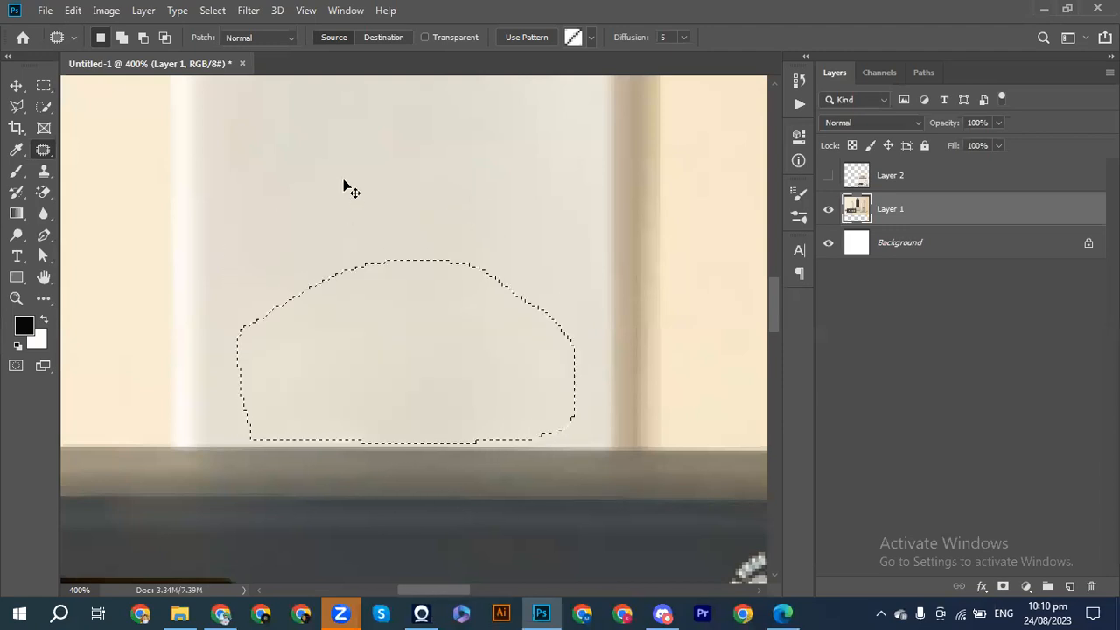
pyautogui.hotkey('ctrl', 'd')
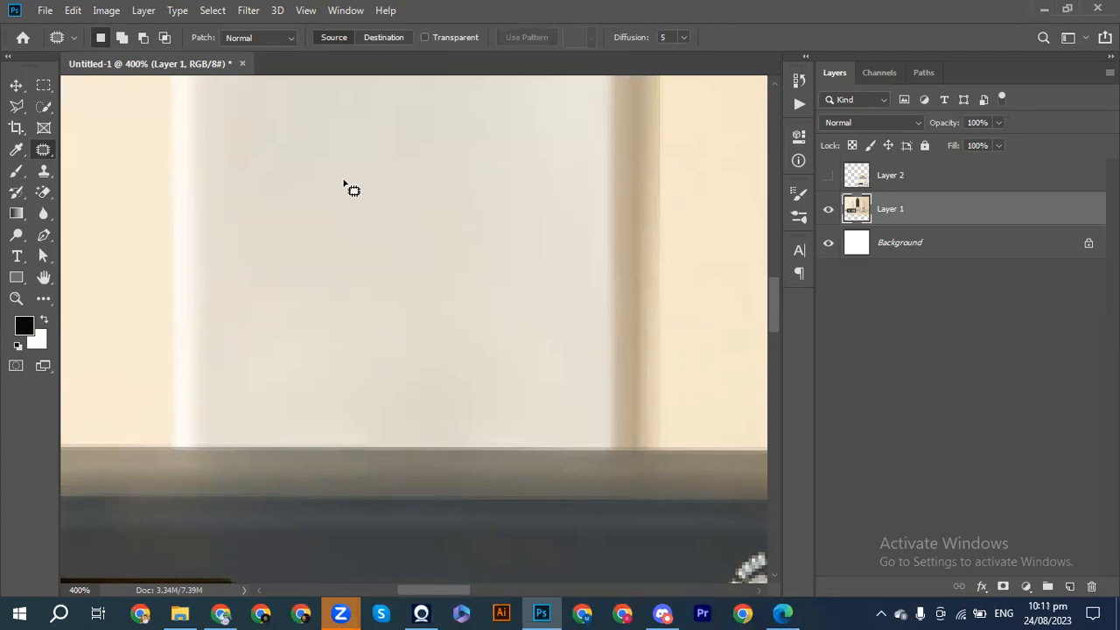
# Outline the gold M-shaped LABEL.M logo on the lying dark bottle with the Patch tool.
pyautogui.hotkey('ctrl', '-')
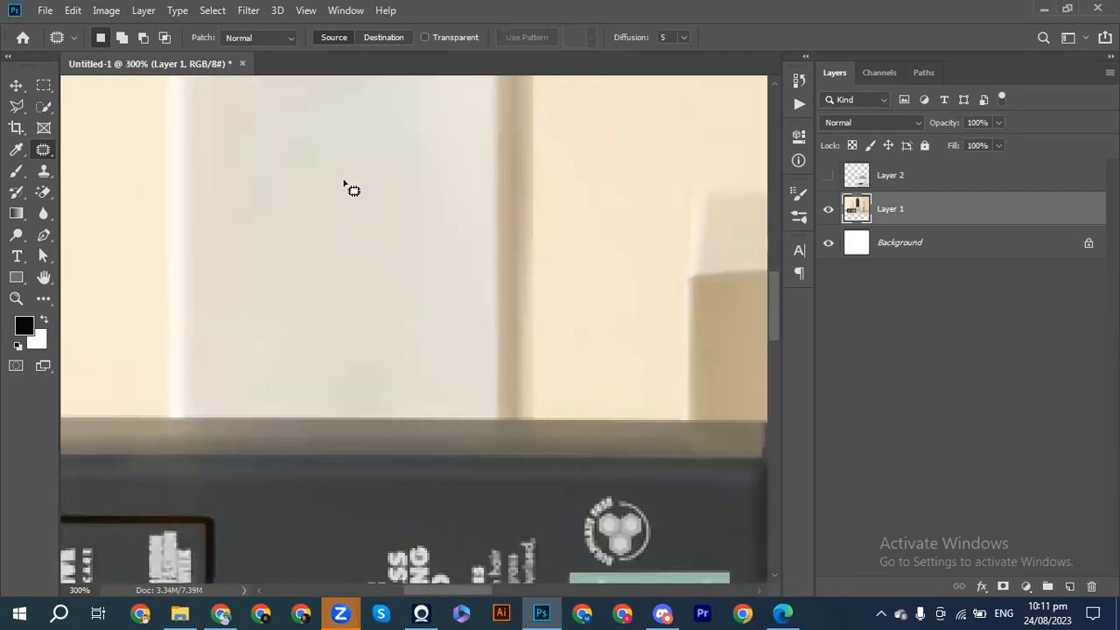
pyautogui.scroll(-3, 345, 186)
pyautogui.hscroll(2, 346, 186)
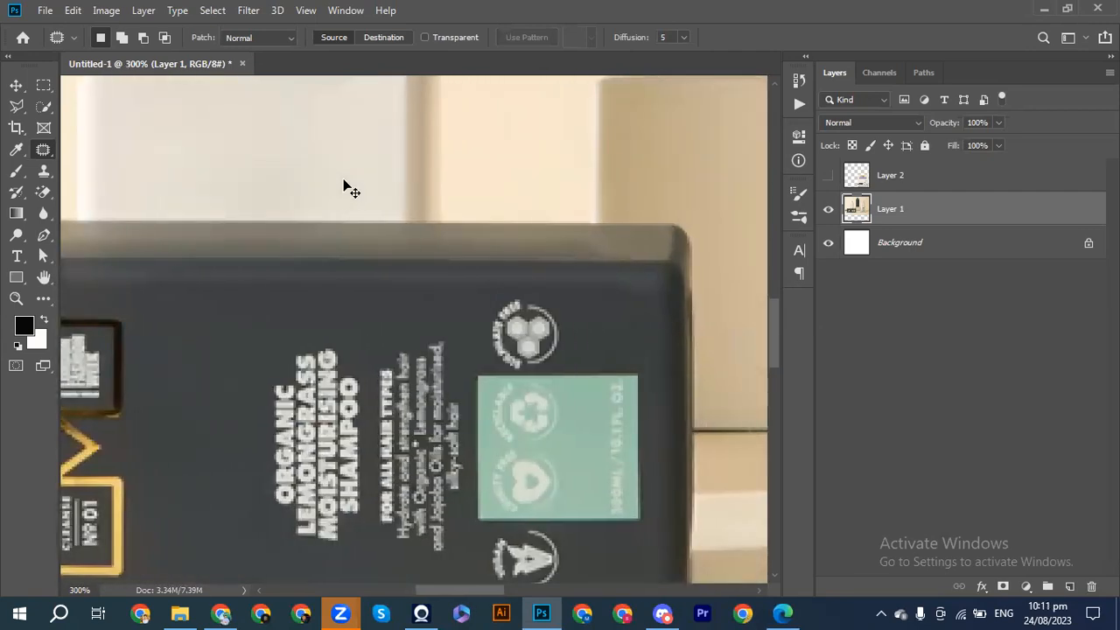
pyautogui.hscroll(-4, 345, 186)
pyautogui.hscroll(-6, 345, 186)
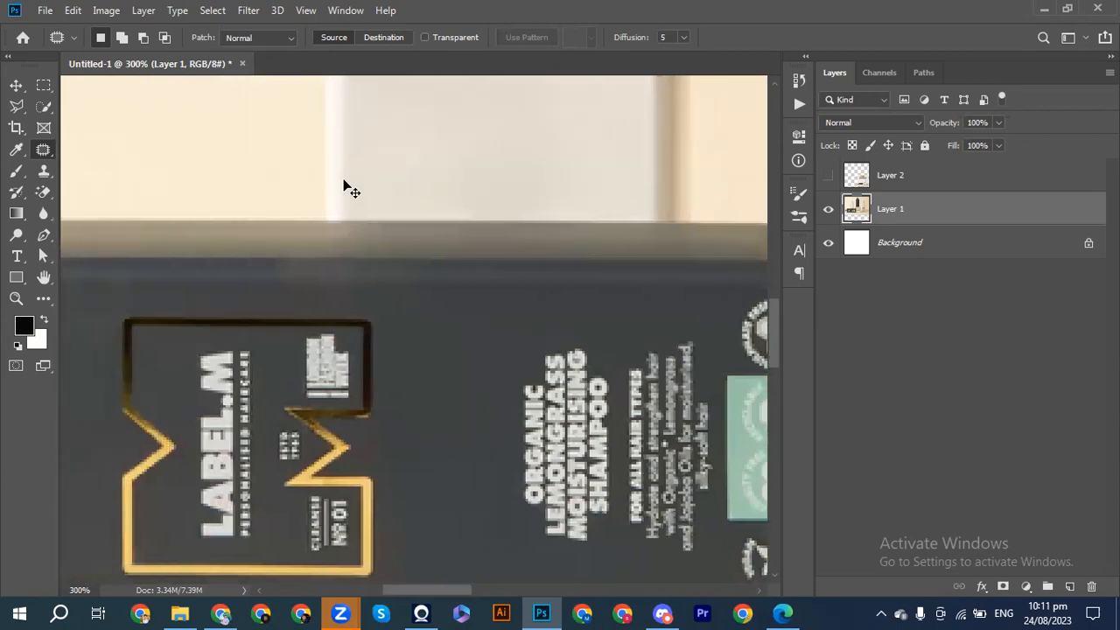
pyautogui.hscroll(-1, 350, 189)
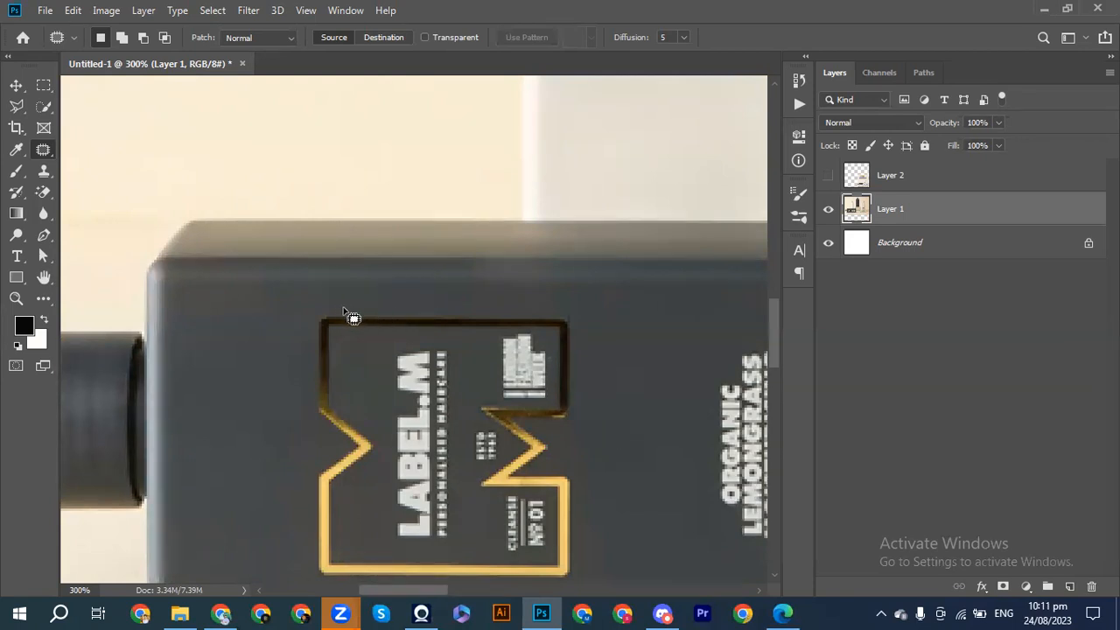
pyautogui.moveTo(315, 312)
pyautogui.mouseDown()
pyautogui.moveTo(570, 310)
pyautogui.moveTo(591, 360)
pyautogui.moveTo(601, 449)
pyautogui.mouseUp()
pyautogui.moveTo(599, 539)
pyautogui.mouseDown()
pyautogui.moveTo(599, 579)
pyautogui.moveTo(583, 587)
pyautogui.moveTo(486, 592)
pyautogui.moveTo(360, 595)
pyautogui.moveTo(306, 555)
pyautogui.moveTo(311, 291)
pyautogui.moveTo(326, 321)
pyautogui.mouseUp()
pyautogui.scroll(-4, 324, 320)
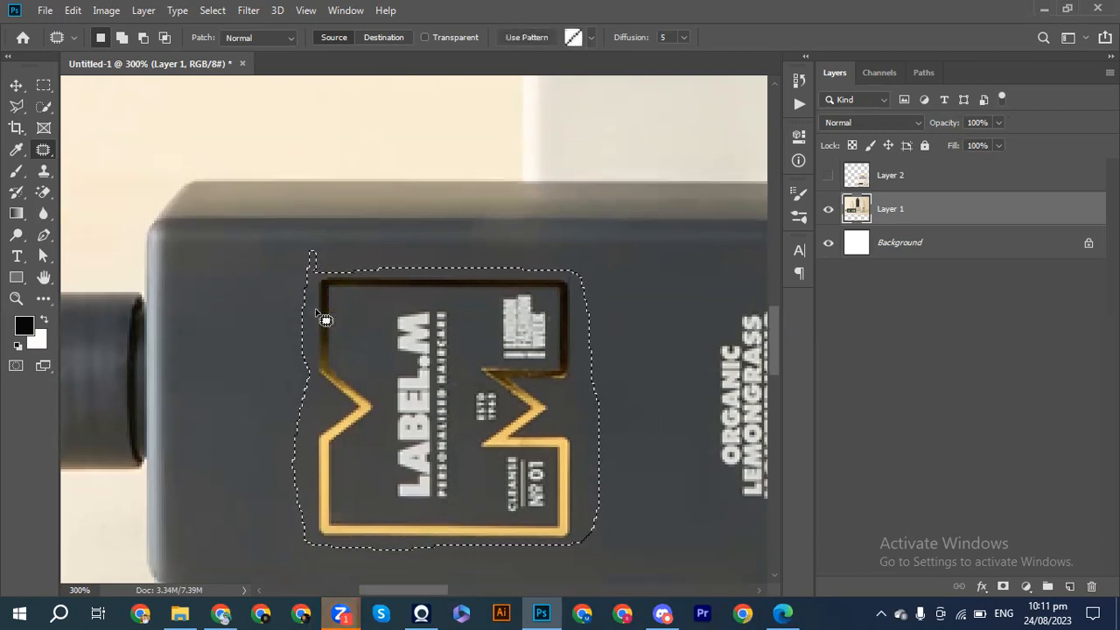
# Patch the outlined logo area on the lying dark bottle in several passes, restoring the selection if it is cleared.
pyautogui.moveTo(451, 337); pyautogui.dragTo(461, 264)
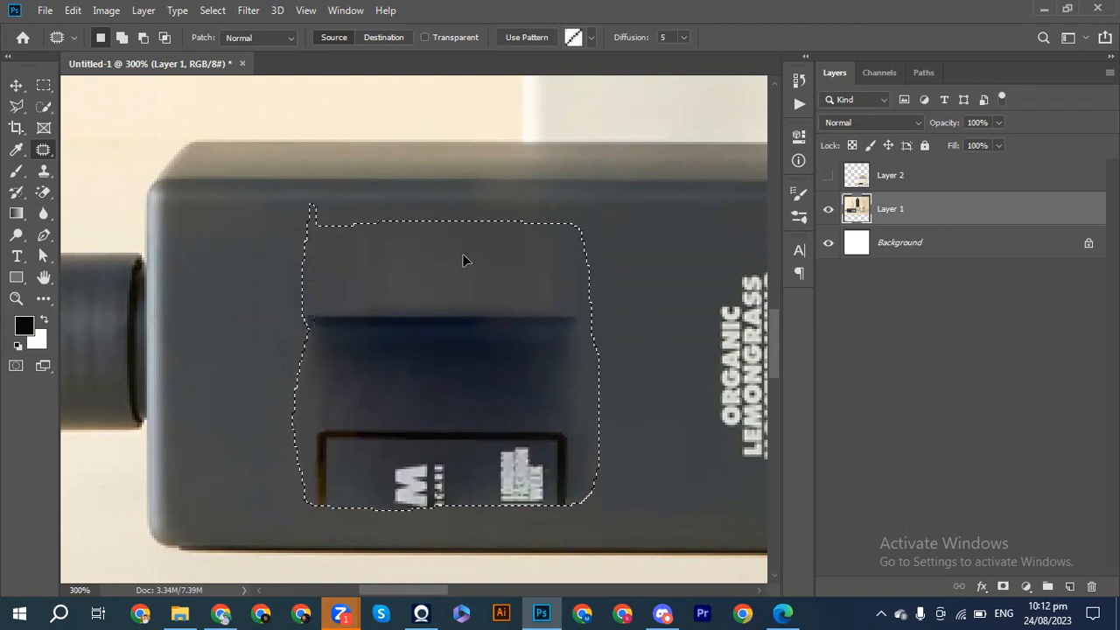
pyautogui.moveTo(463, 254); pyautogui.dragTo(464, 226)
pyautogui.hotkey('ctrl', 'd')
pyautogui.click(455, 321)
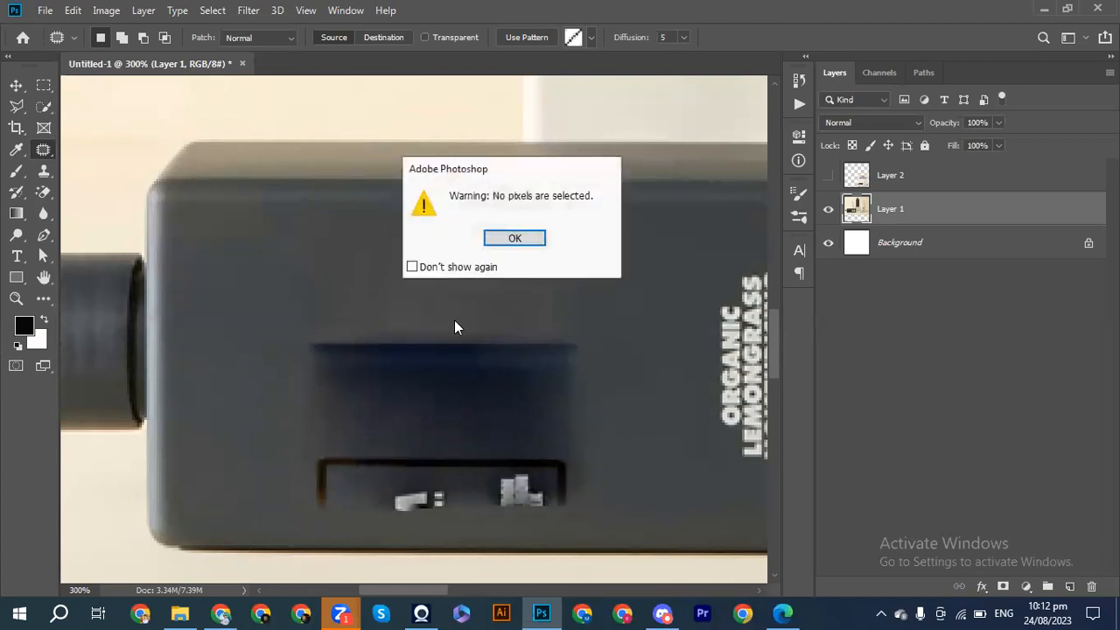
pyautogui.click(498, 245)
pyautogui.hotkey('ctrl', 'shift', 'd')
pyautogui.moveTo(490, 293); pyautogui.dragTo(491, 260)
pyautogui.moveTo(492, 259)
pyautogui.mouseDown()
pyautogui.moveTo(492, 230)
pyautogui.moveTo(497, 249)
pyautogui.moveTo(501, 238)
pyautogui.moveTo(511, 249)
pyautogui.moveTo(503, 231)
pyautogui.moveTo(512, 243)
pyautogui.moveTo(504, 215)
pyautogui.moveTo(491, 282)
pyautogui.mouseUp()
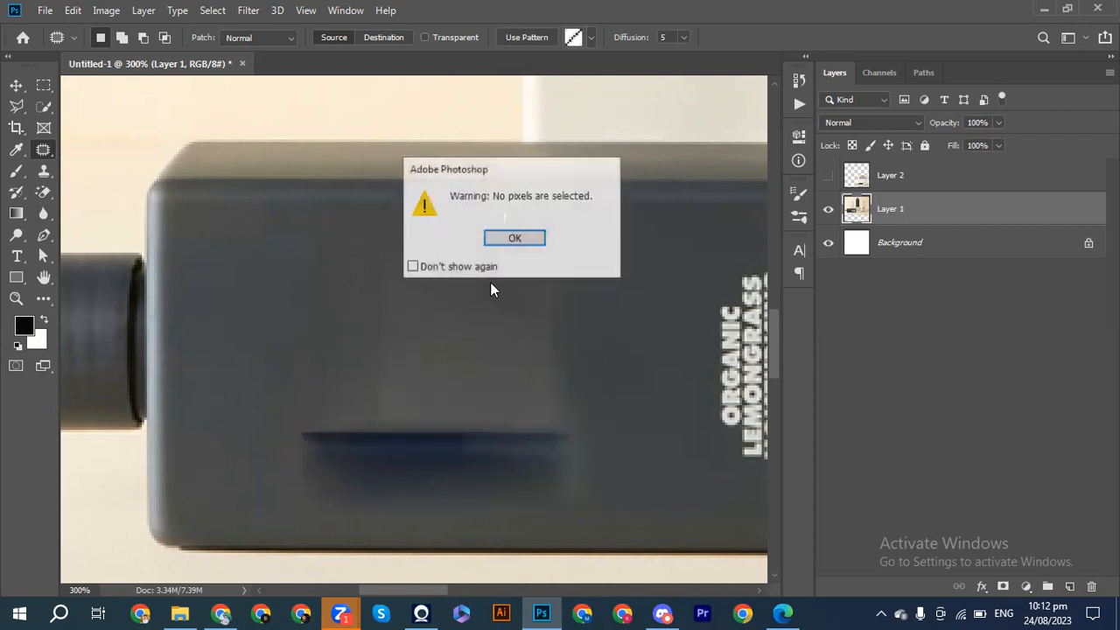
pyautogui.click(508, 237)
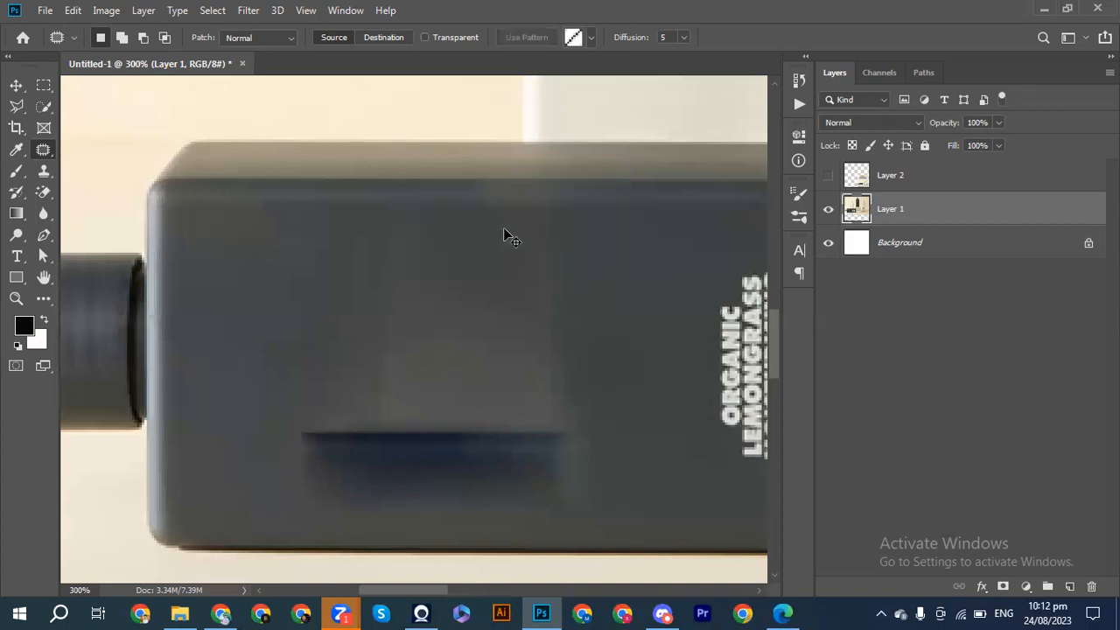
# Undo the last change, patch the rest of the logo area with clean dark surface from above it, and deselect.
pyautogui.hotkey('ctrl', 'z')
pyautogui.moveTo(489, 314); pyautogui.dragTo(490, 242)
pyautogui.moveTo(492, 306); pyautogui.dragTo(501, 232)
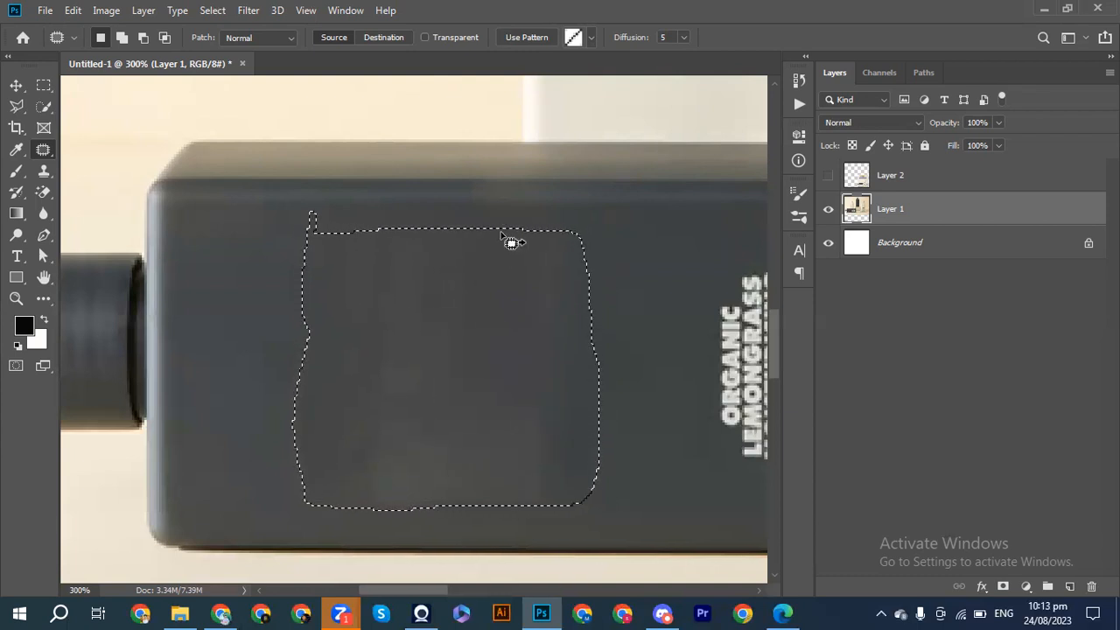
pyautogui.hotkey('ctrl', 'd')
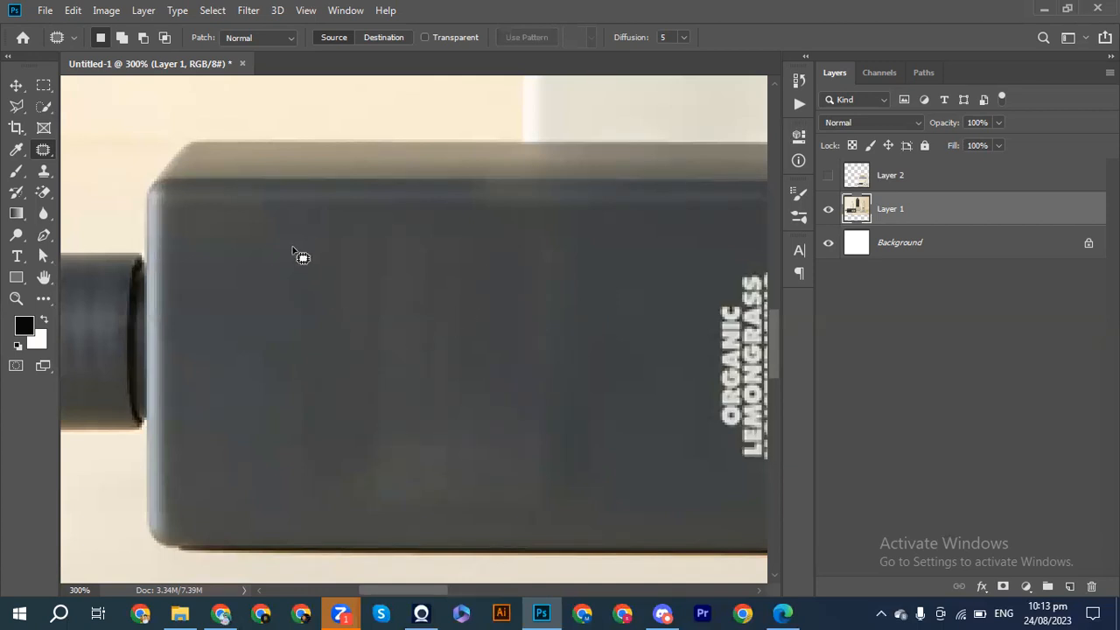
# Outline the uneven patched area on the lying bottle, blend it with smoother surface nearer the lemongrass heading, and deselect.
pyautogui.moveTo(292, 243)
pyautogui.mouseDown()
pyautogui.moveTo(468, 238)
pyautogui.moveTo(598, 301)
pyautogui.moveTo(623, 451)
pyautogui.moveTo(556, 494)
pyautogui.moveTo(488, 516)
pyautogui.moveTo(408, 506)
pyautogui.moveTo(275, 422)
pyautogui.moveTo(293, 332)
pyautogui.moveTo(288, 253)
pyautogui.moveTo(312, 253)
pyautogui.mouseUp()
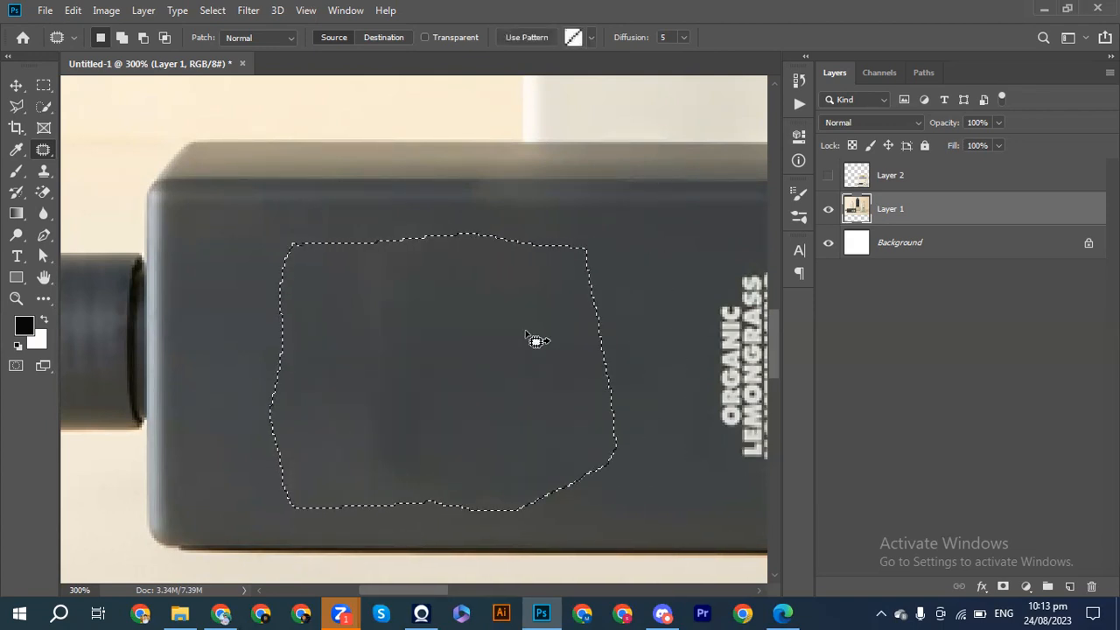
pyautogui.moveTo(572, 375); pyautogui.dragTo(606, 383)
pyautogui.moveTo(514, 404); pyautogui.dragTo(550, 409)
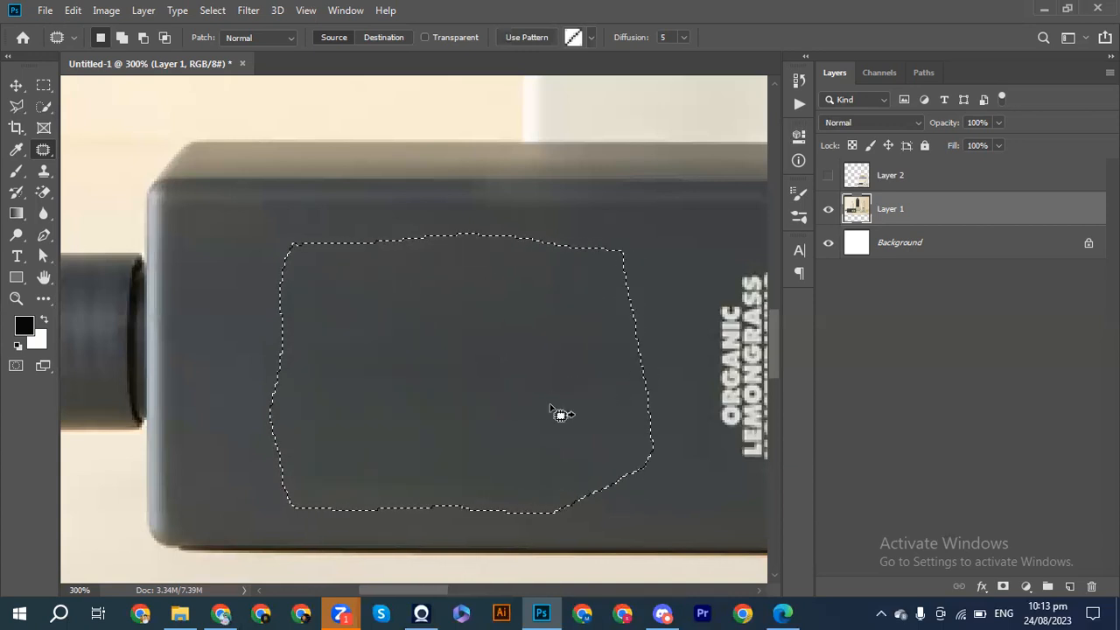
pyautogui.moveTo(625, 409); pyautogui.dragTo(656, 410)
pyautogui.click(529, 245)
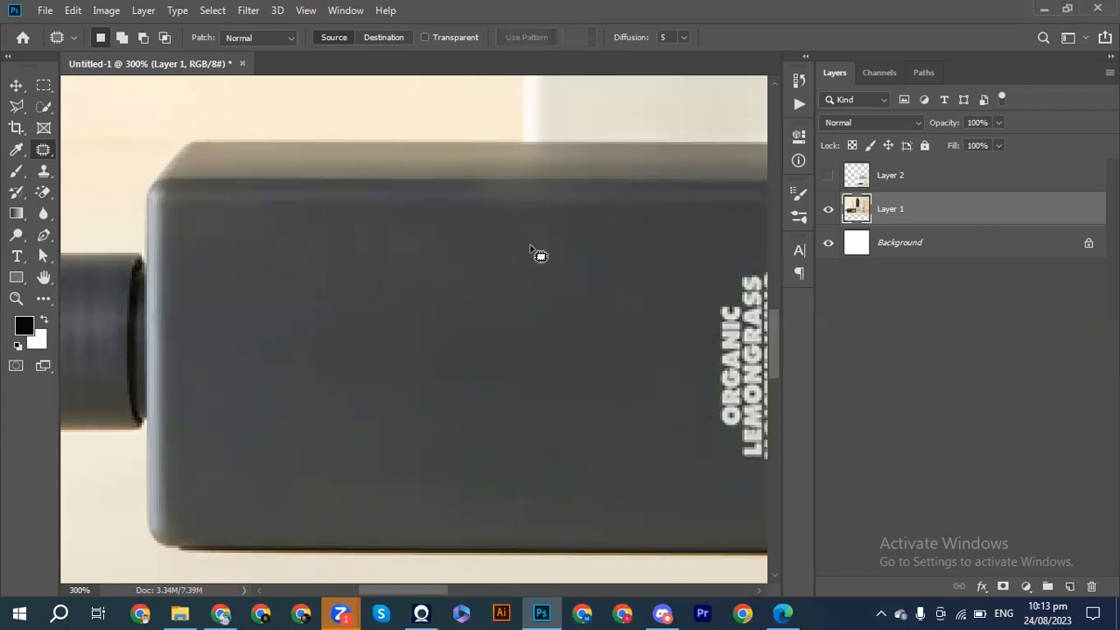
# Review the whole bottle composition with the Move tool active and switch to Chrome's Google image results for "Products".
pyautogui.click(14, 87)
pyautogui.hotkey('ctrl', '-')
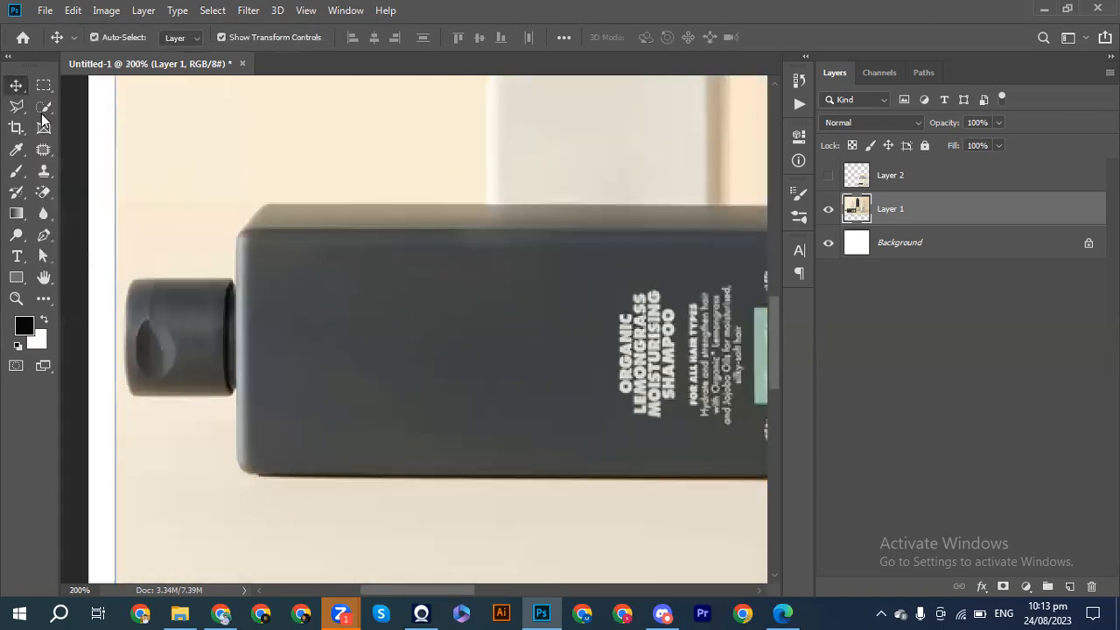
pyautogui.hotkey('ctrl', '-')
pyautogui.hotkey('ctrl', '-')
pyautogui.hscroll(2, 234, 272)
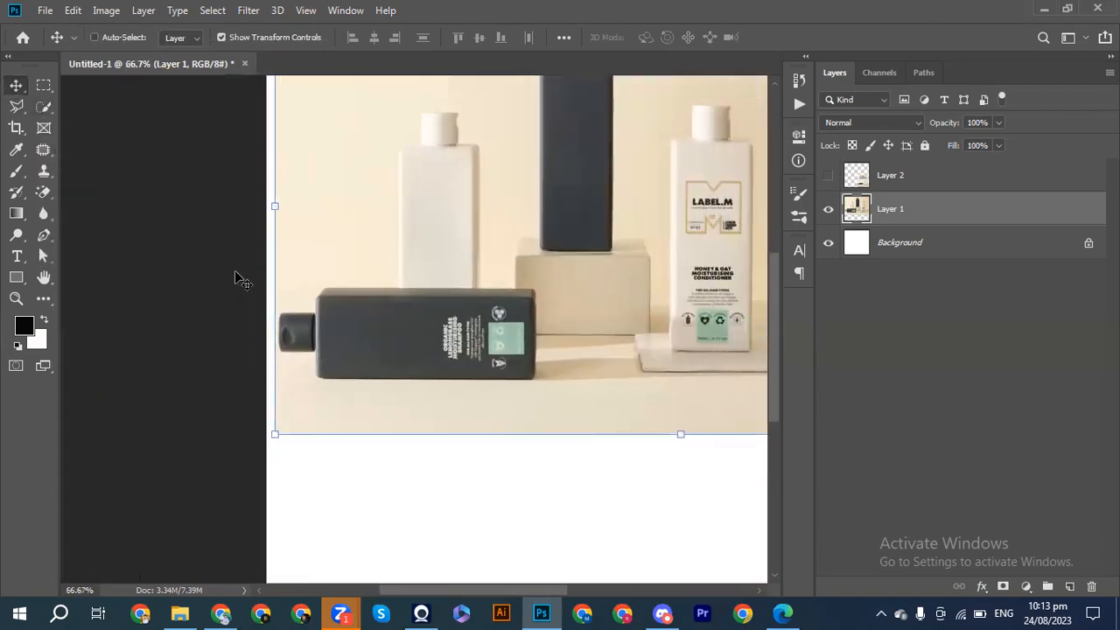
pyautogui.scroll(3, 235, 272)
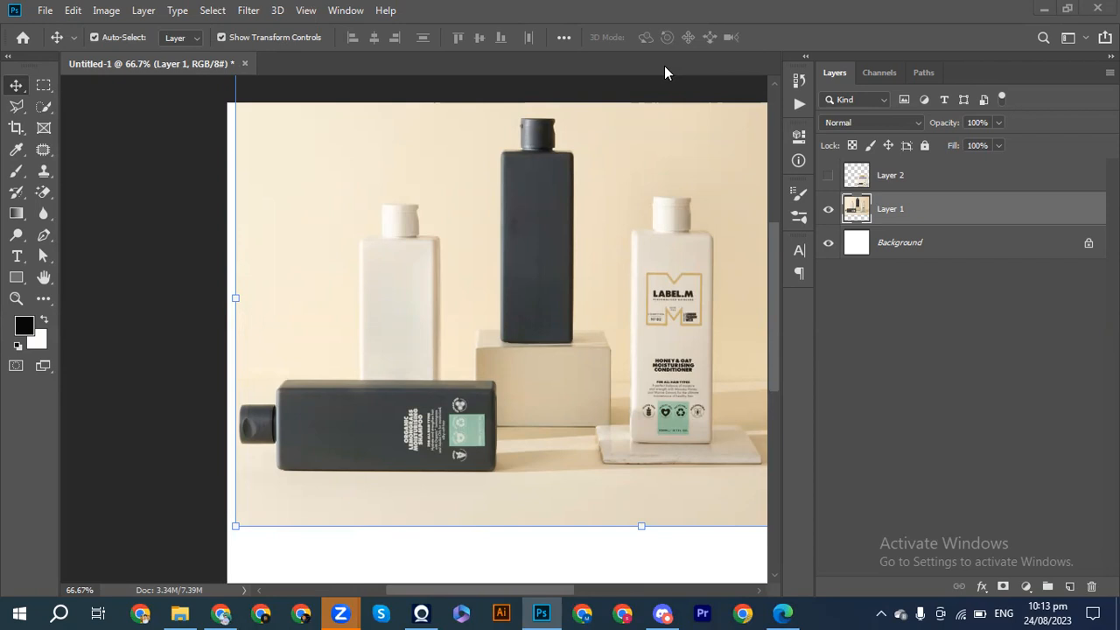
pyautogui.click(221, 612)
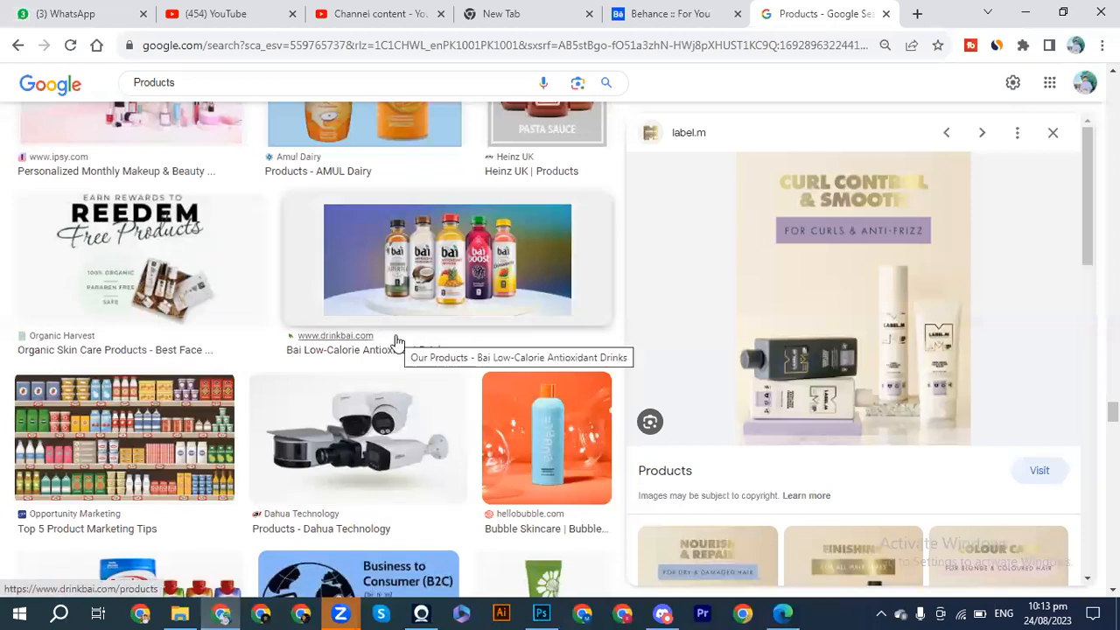
# Copy the Bai Low-Calorie Antioxidant Drinks photo from the image results and paste it into the Photoshop document.
pyautogui.click(446, 276)
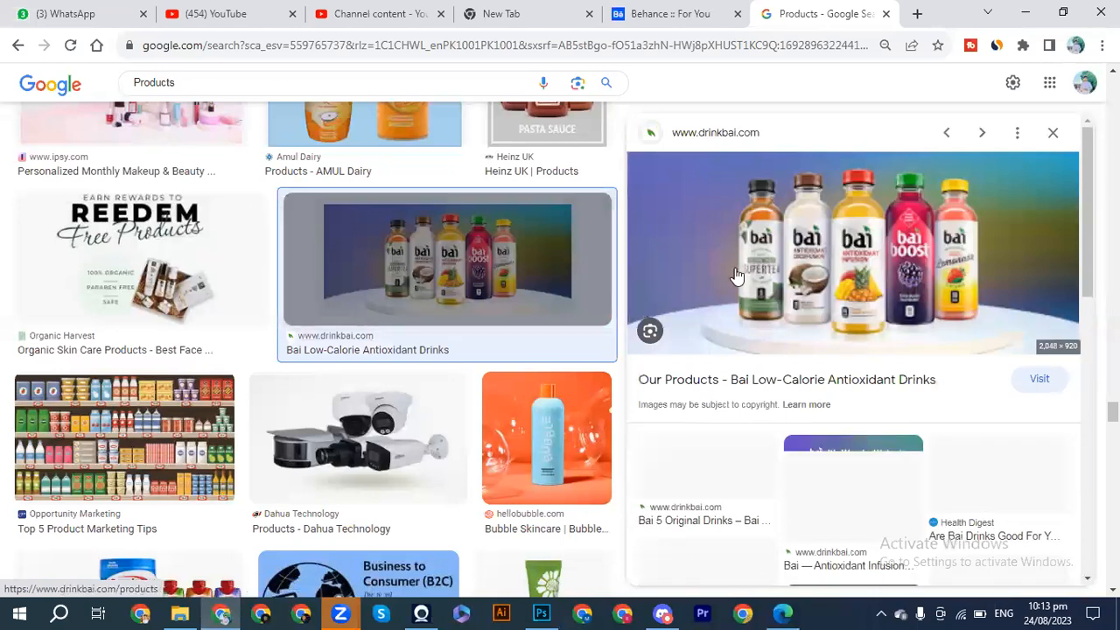
pyautogui.rightClick(849, 293)
pyautogui.click(901, 478)
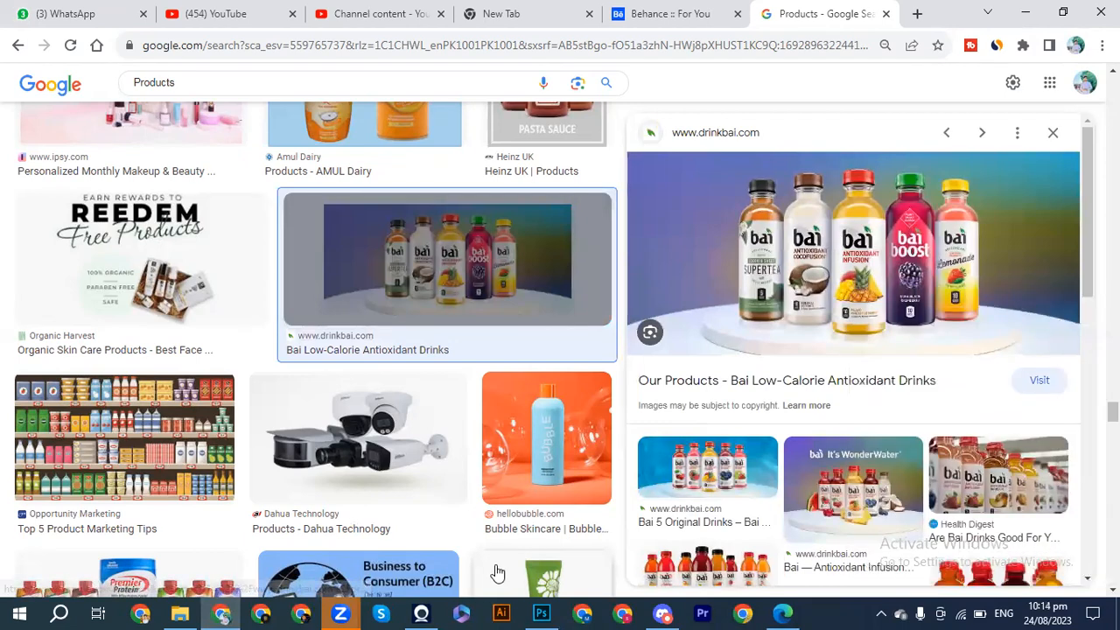
pyautogui.click(542, 612)
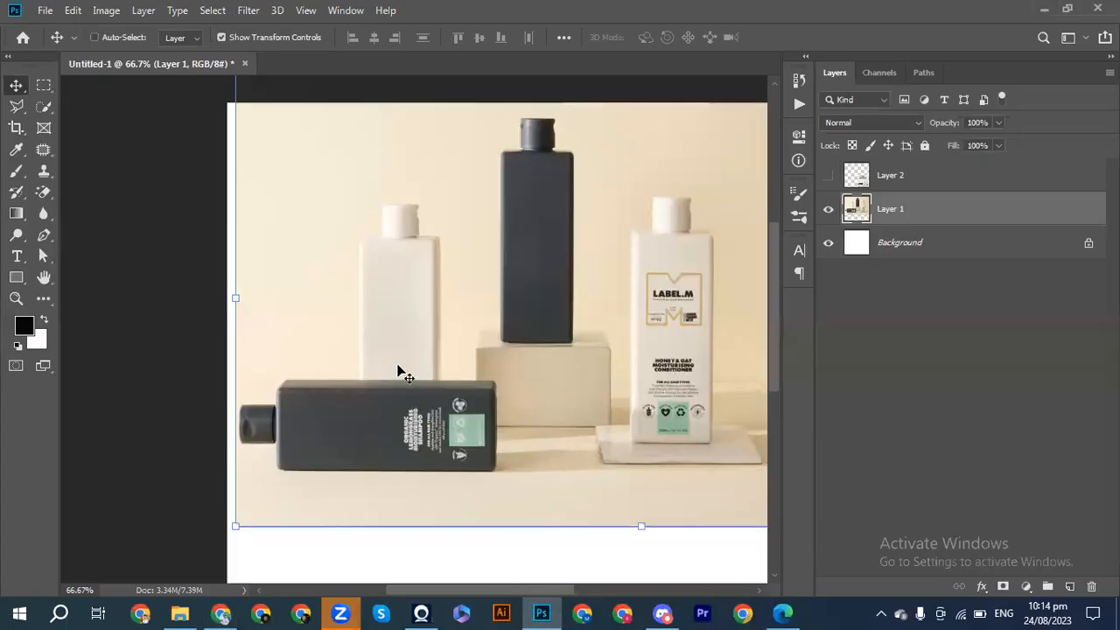
pyautogui.hotkey('ctrl', 'v')
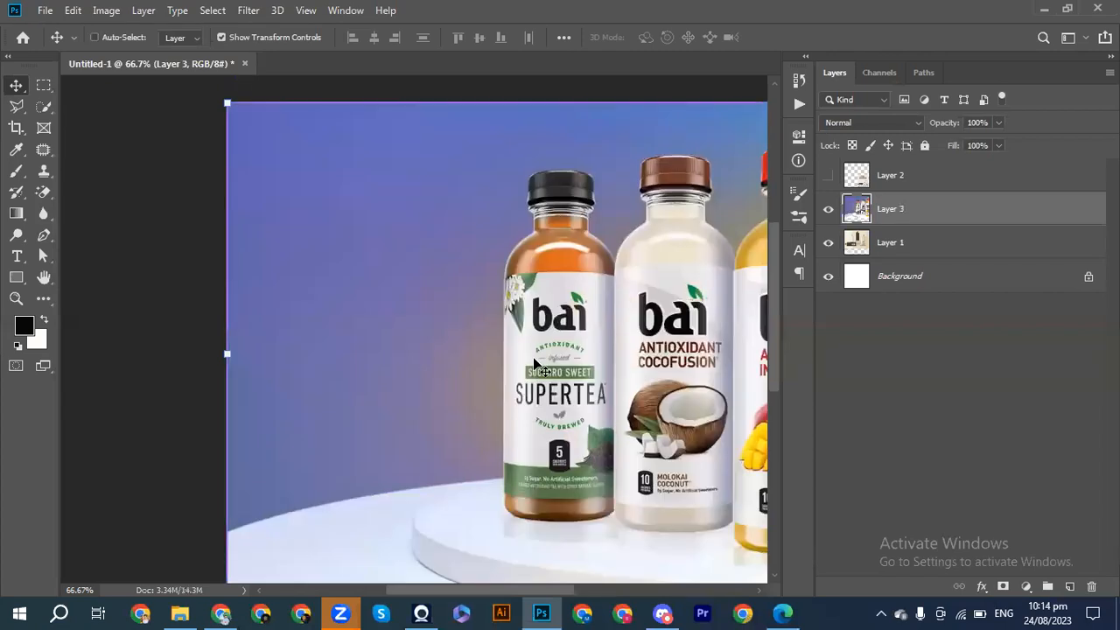
# Hide the label.m photo on Layer 1 and scale the pasted Bai bottle photo down to 60.68%.
pyautogui.hotkey('ctrl', '-')
pyautogui.hotkey('ctrl', '-')
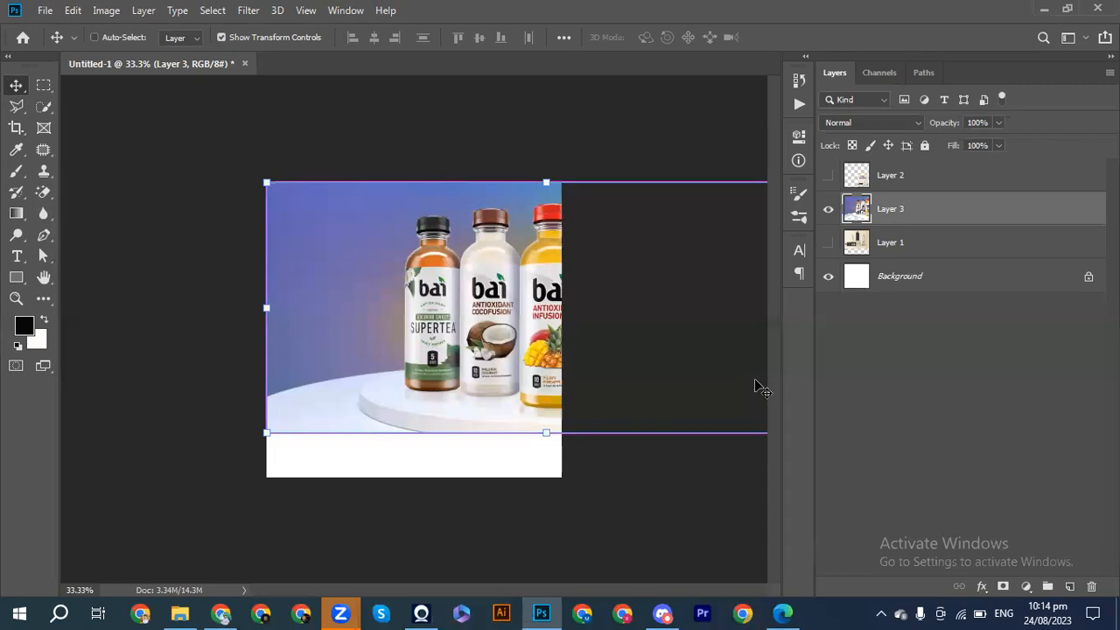
pyautogui.hotkey('ctrl', '-')
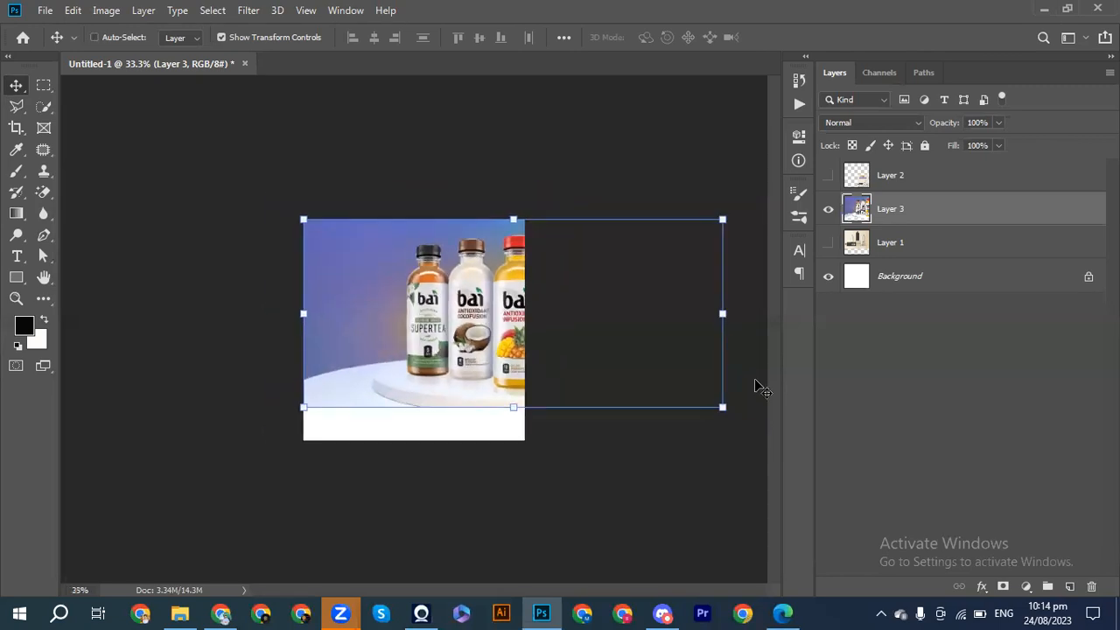
pyautogui.moveTo(722, 408); pyautogui.dragTo(541, 379)
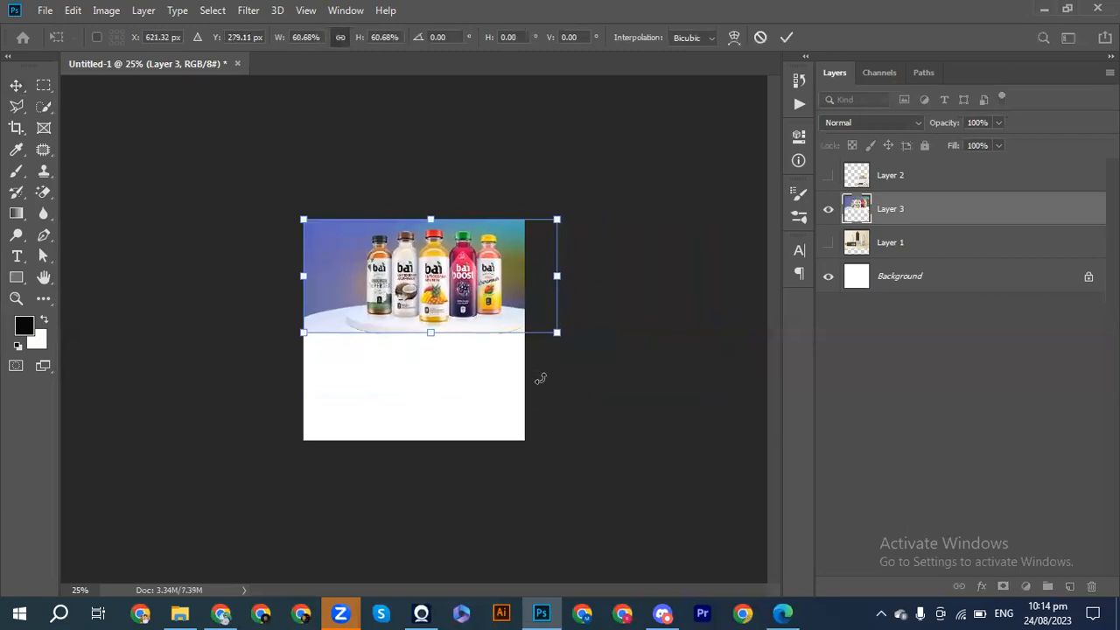
pyautogui.hotkey('ctrl', '+')
pyautogui.hotkey('ctrl', '+')
pyautogui.hotkey('ctrl', '+')
pyautogui.hotkey('ctrl', '+')
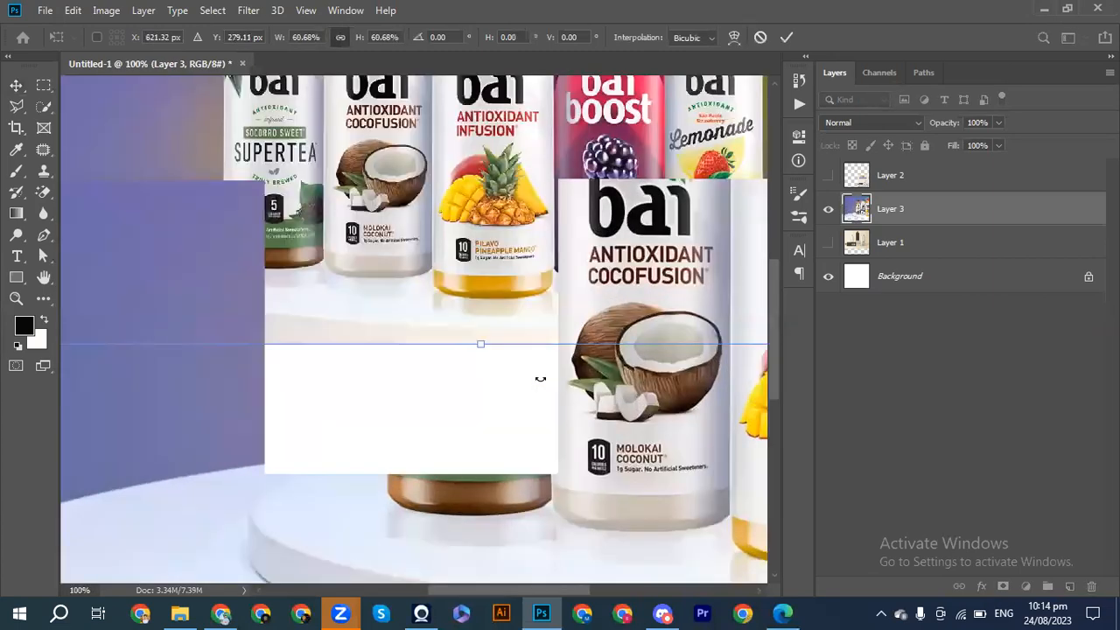
pyautogui.hscroll(1, 541, 383)
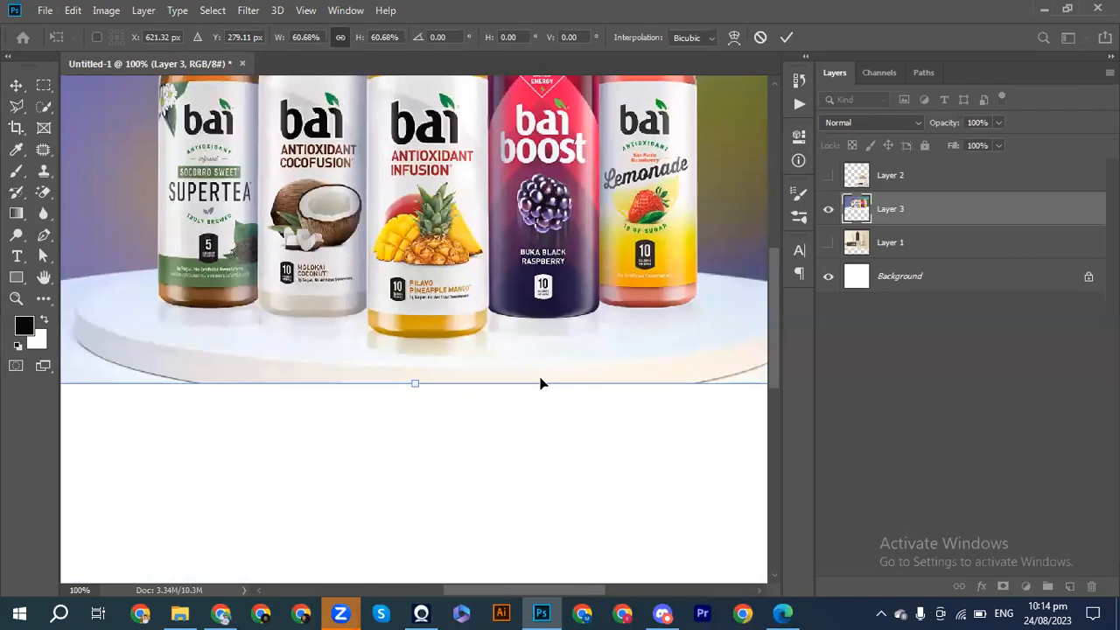
pyautogui.scroll(3, 541, 383)
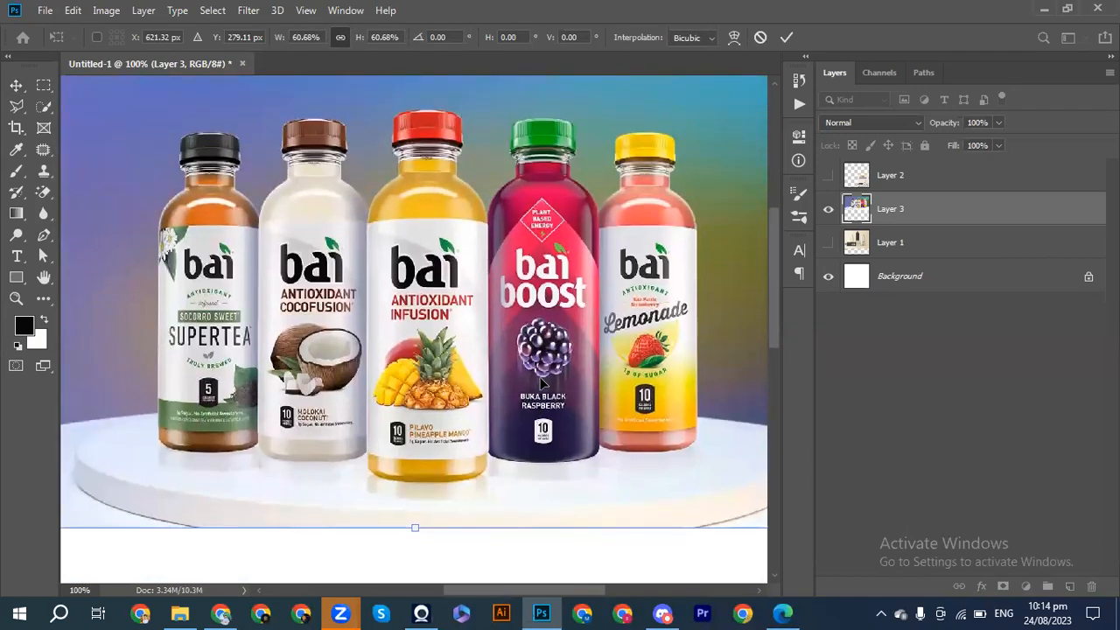
# With the Patch tool, replace the calorie badge and Pilavo Pineapple Mango text on the centre bottle with clean label, and deselect.
pyautogui.click(48, 159)
pyautogui.hotkey('ctrl', '+')
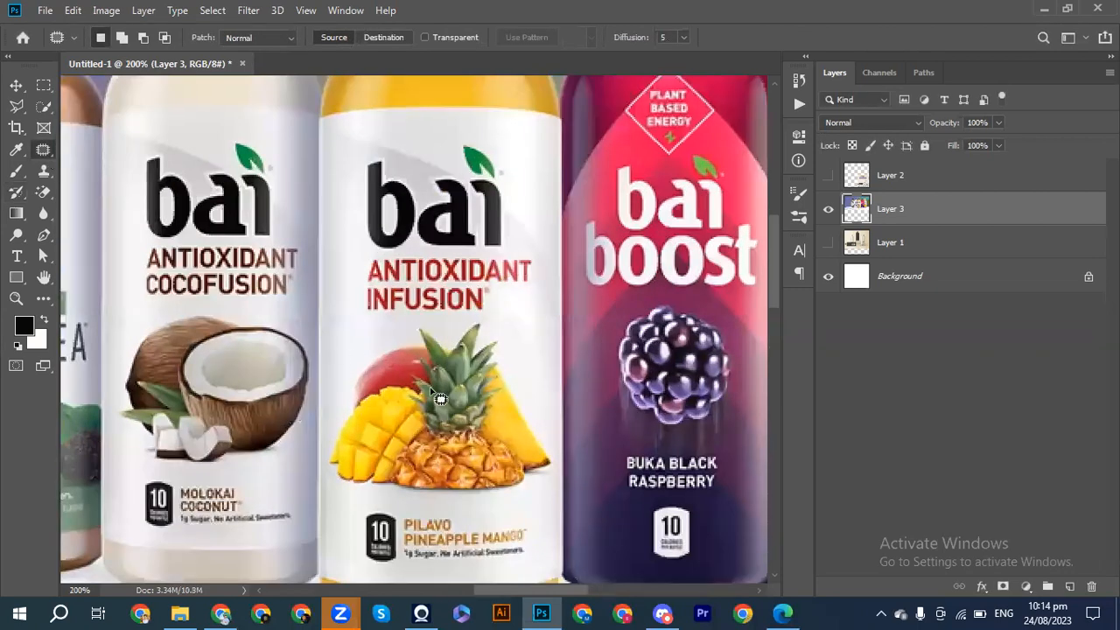
pyautogui.scroll(-2, 420, 538)
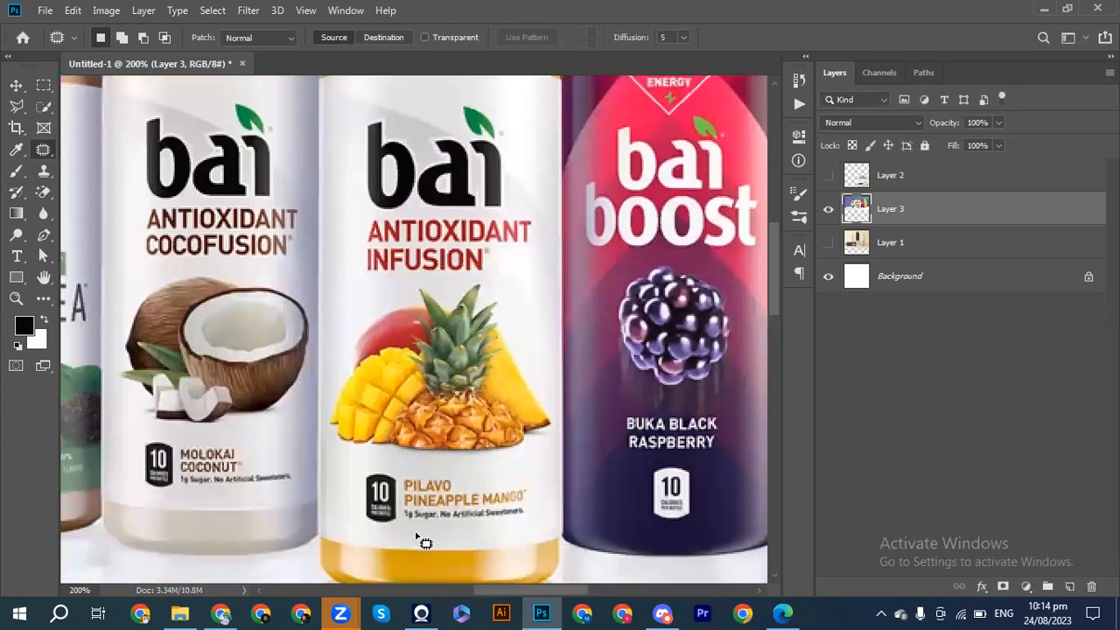
pyautogui.scroll(4, 420, 538)
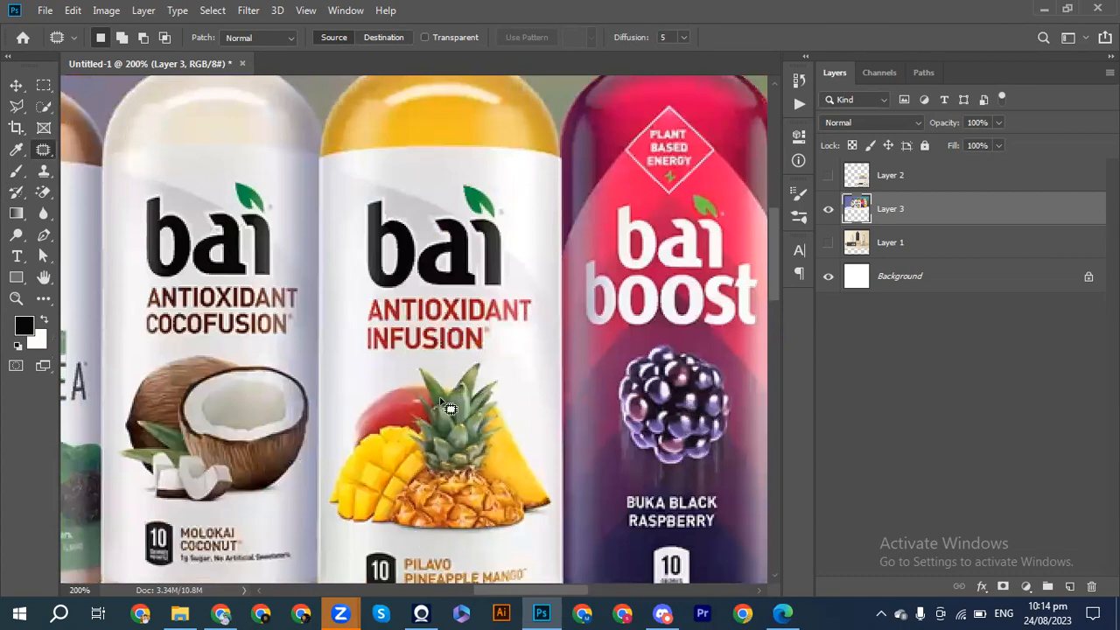
pyautogui.scroll(-2, 448, 407)
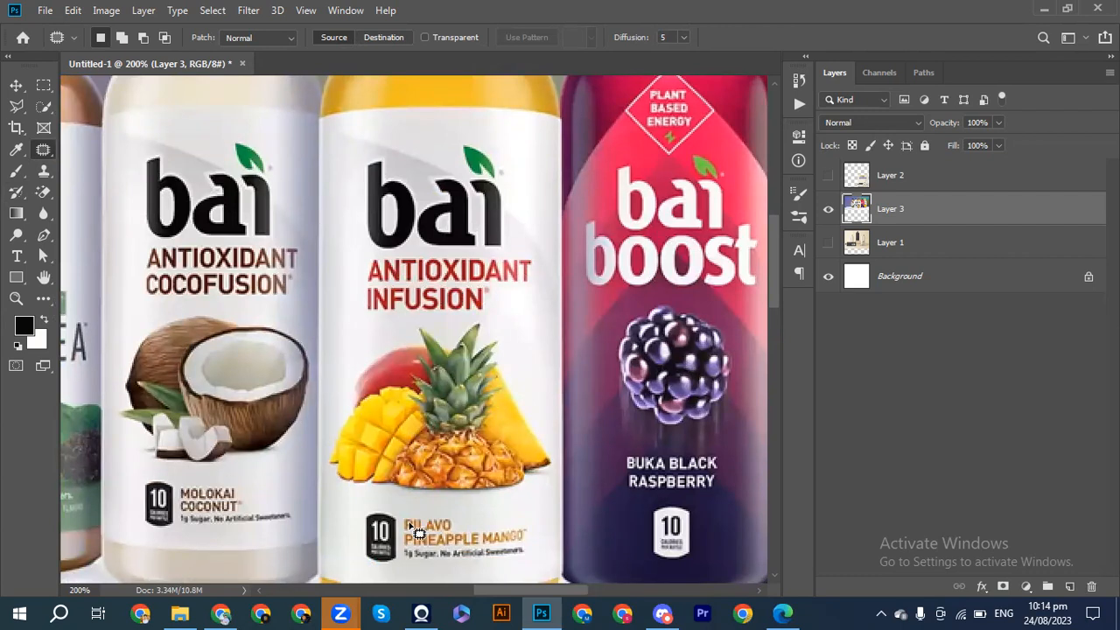
pyautogui.scroll(-2, 419, 532)
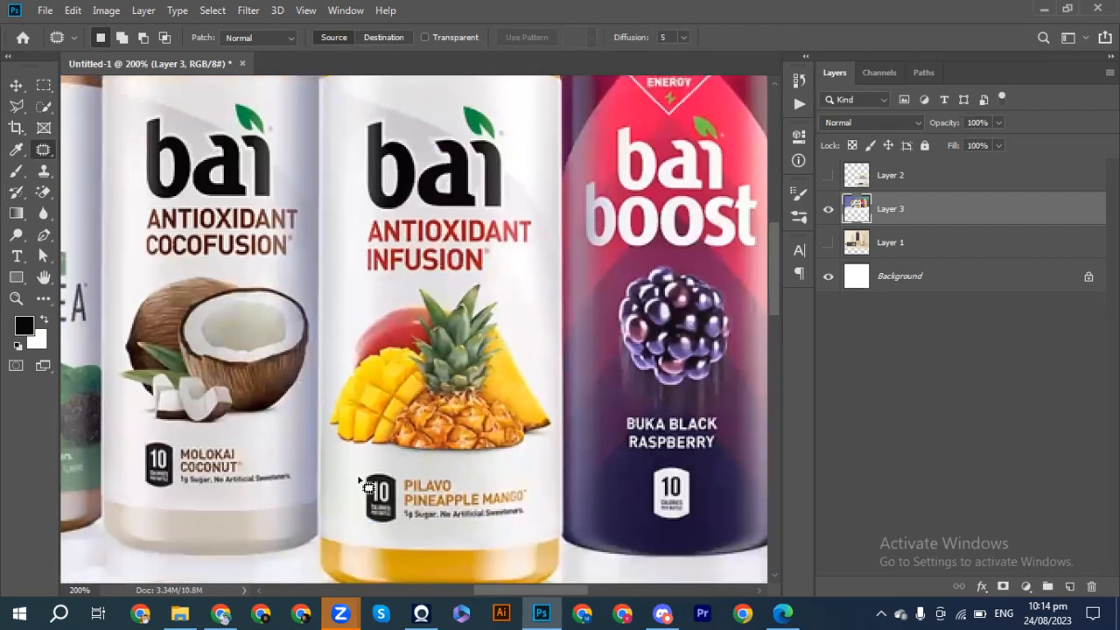
pyautogui.moveTo(360, 474)
pyautogui.mouseDown()
pyautogui.moveTo(455, 464)
pyautogui.moveTo(524, 473)
pyautogui.moveTo(530, 503)
pyautogui.moveTo(515, 519)
pyautogui.moveTo(461, 533)
pyautogui.moveTo(374, 530)
pyautogui.moveTo(358, 513)
pyautogui.moveTo(365, 480)
pyautogui.moveTo(425, 523)
pyautogui.moveTo(428, 496)
pyautogui.moveTo(429, 522)
pyautogui.mouseUp()
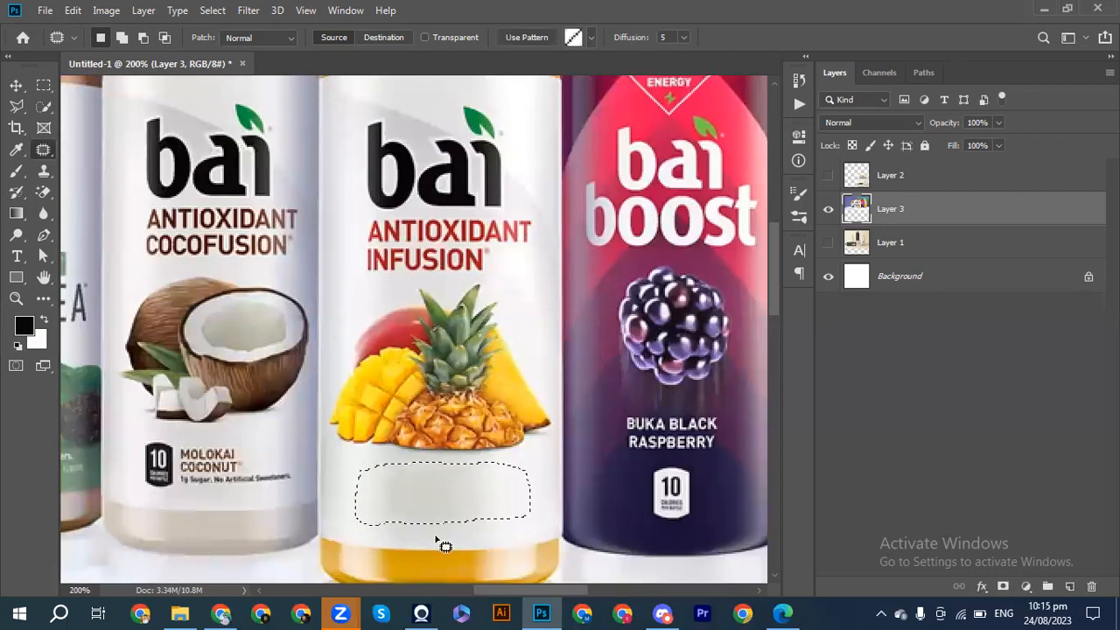
pyautogui.hotkey('ctrl', 'd')
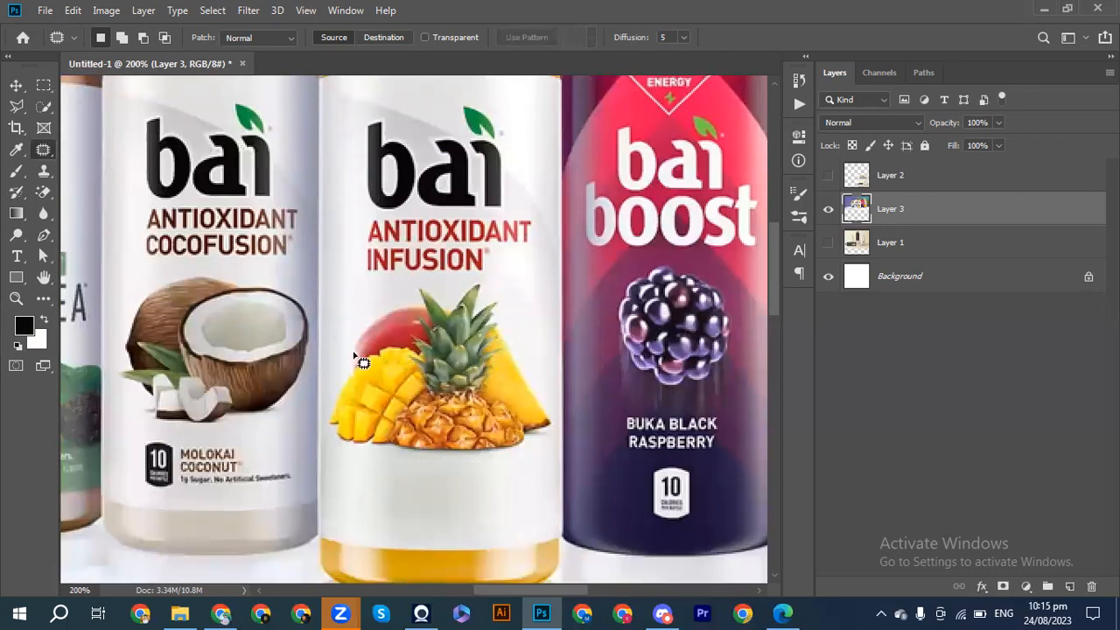
# Outline the mango and pineapple artwork on the centre bottle, patch it with blank label surface, and deselect.
pyautogui.moveTo(353, 335)
pyautogui.mouseDown()
pyautogui.moveTo(402, 303)
pyautogui.moveTo(411, 284)
pyautogui.moveTo(479, 279)
pyautogui.mouseUp()
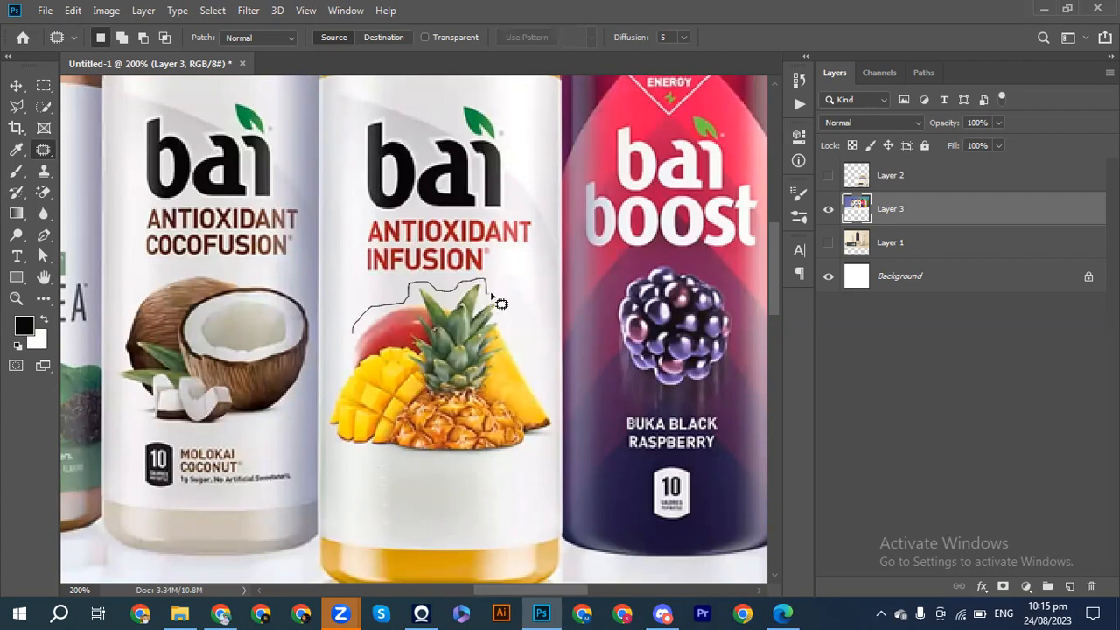
pyautogui.moveTo(524, 340)
pyautogui.mouseDown()
pyautogui.moveTo(557, 432)
pyautogui.moveTo(500, 463)
pyautogui.moveTo(408, 466)
pyautogui.moveTo(327, 447)
pyautogui.moveTo(322, 413)
pyautogui.moveTo(356, 334)
pyautogui.mouseUp()
pyautogui.moveTo(403, 384); pyautogui.dragTo(448, 472)
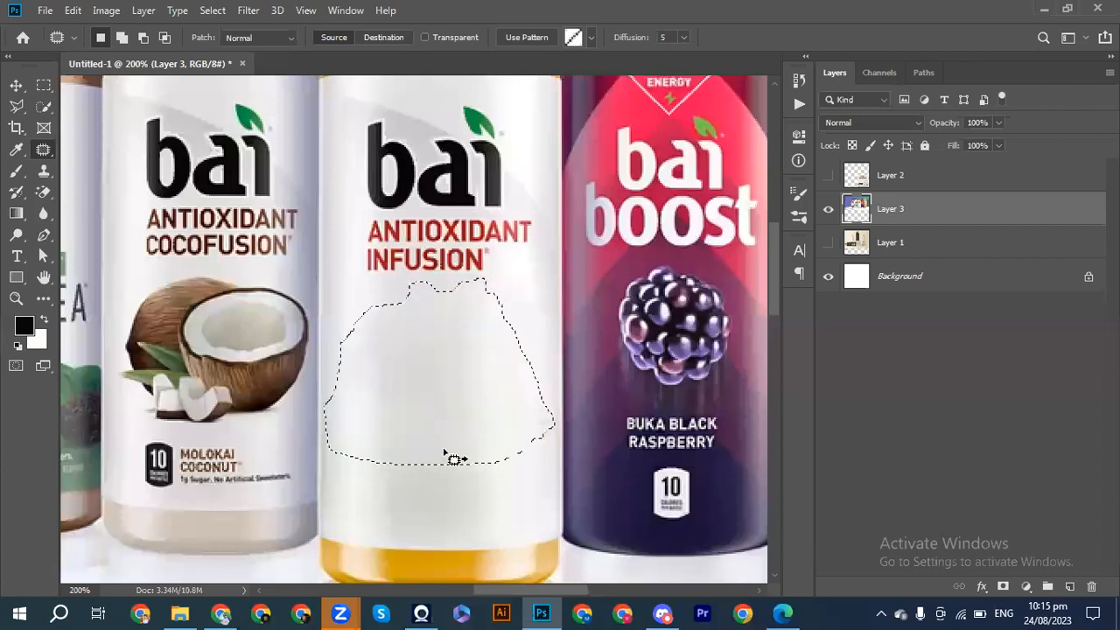
pyautogui.hotkey('ctrl', 'd')
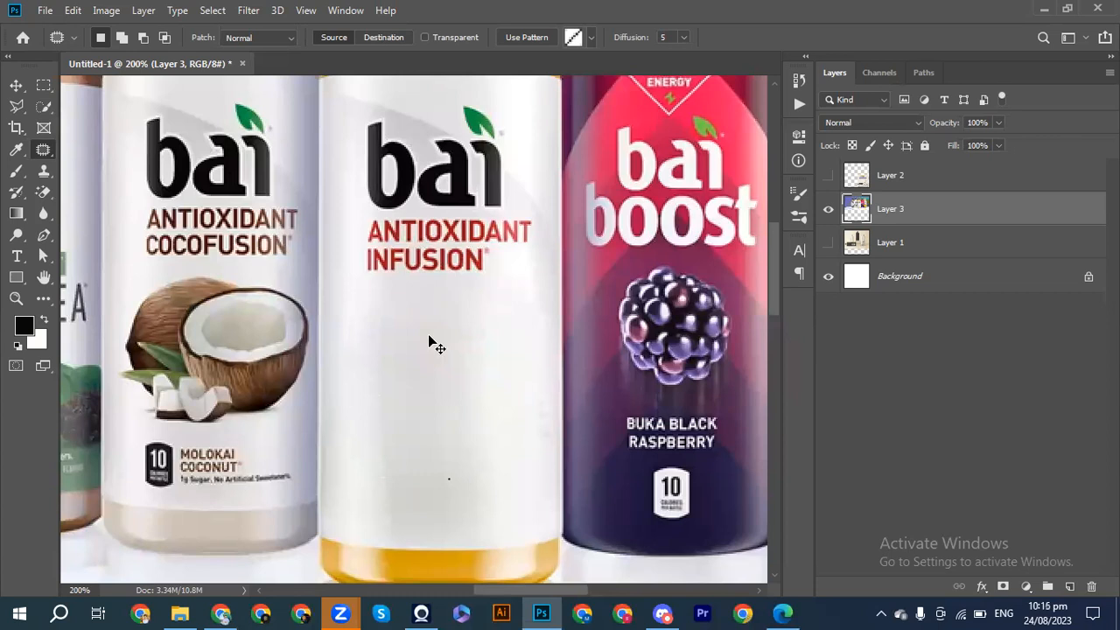
# Outline the red ANTIOXIDANT INFUSION text on the centre bottle, patch it with clean label surface, and deselect without saving the file.
pyautogui.scroll(3, 429, 338)
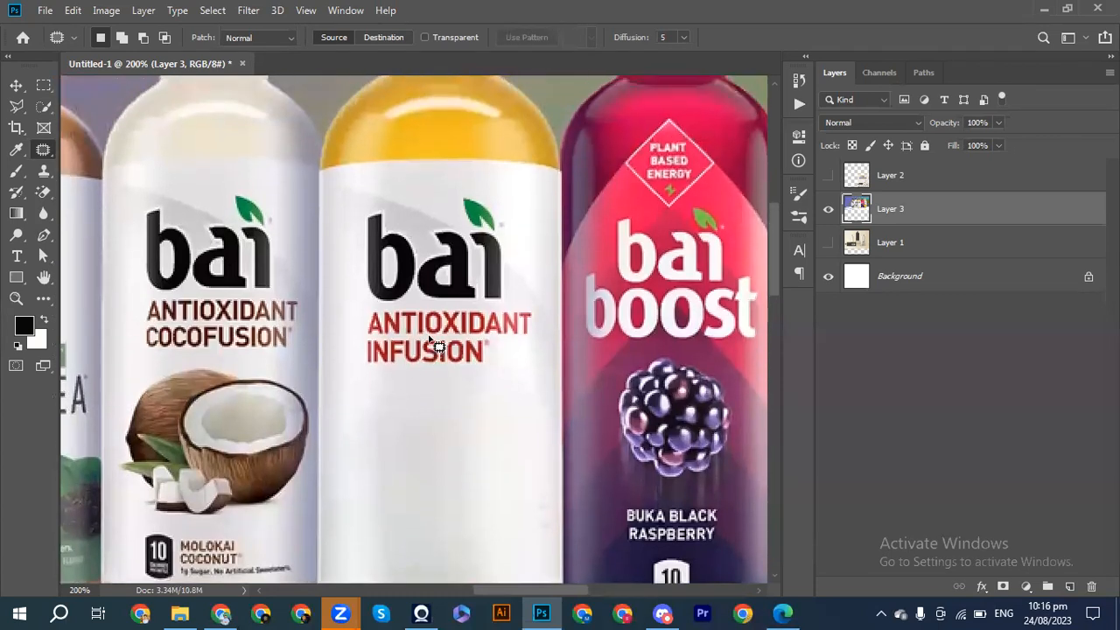
pyautogui.moveTo(366, 341); pyautogui.dragTo(406, 338)
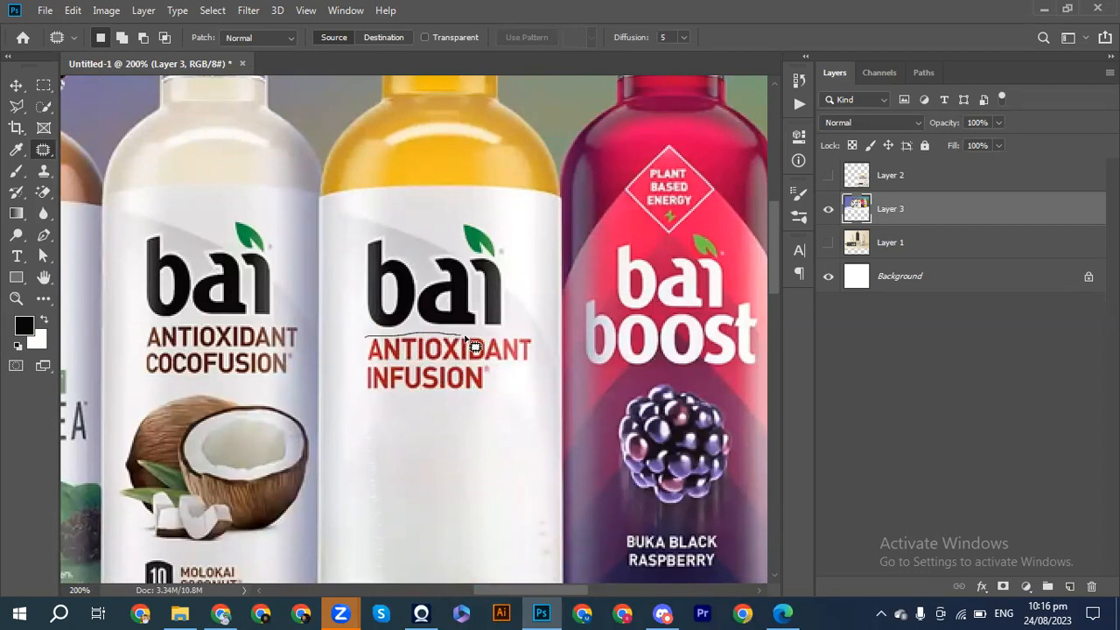
pyautogui.moveTo(472, 335); pyautogui.dragTo(477, 335)
pyautogui.moveTo(526, 372)
pyautogui.mouseDown()
pyautogui.moveTo(492, 370)
pyautogui.moveTo(465, 394)
pyautogui.moveTo(375, 401)
pyautogui.moveTo(368, 378)
pyautogui.mouseUp()
pyautogui.moveTo(365, 338)
pyautogui.mouseDown()
pyautogui.moveTo(403, 358)
pyautogui.moveTo(421, 405)
pyautogui.moveTo(421, 368)
pyautogui.mouseUp()
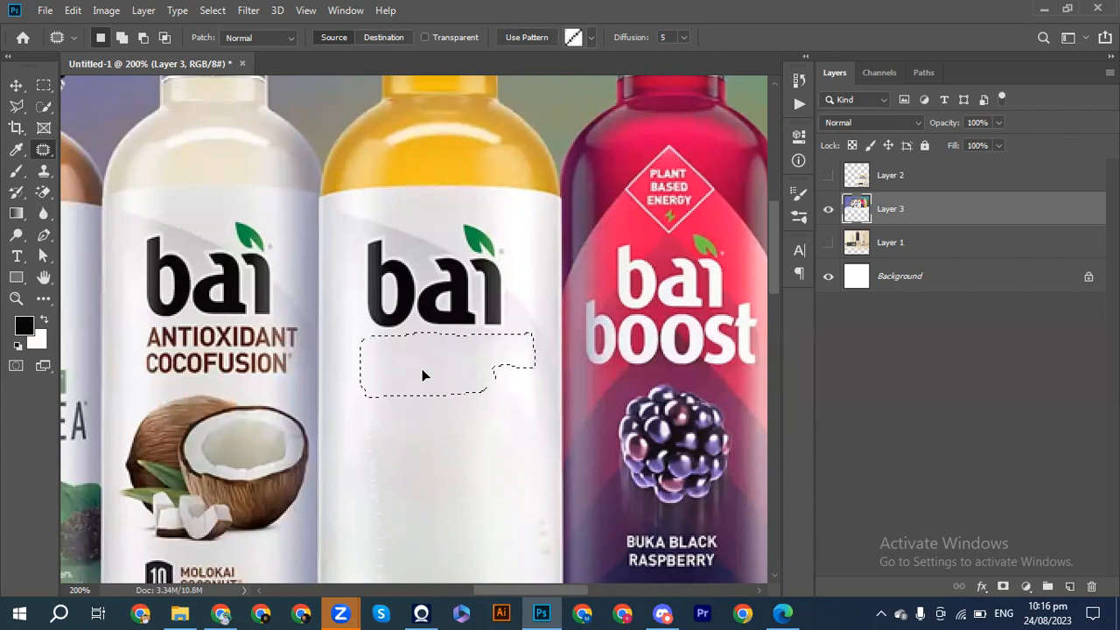
pyautogui.click(434, 440)
pyautogui.hotkey('ctrl', 's')
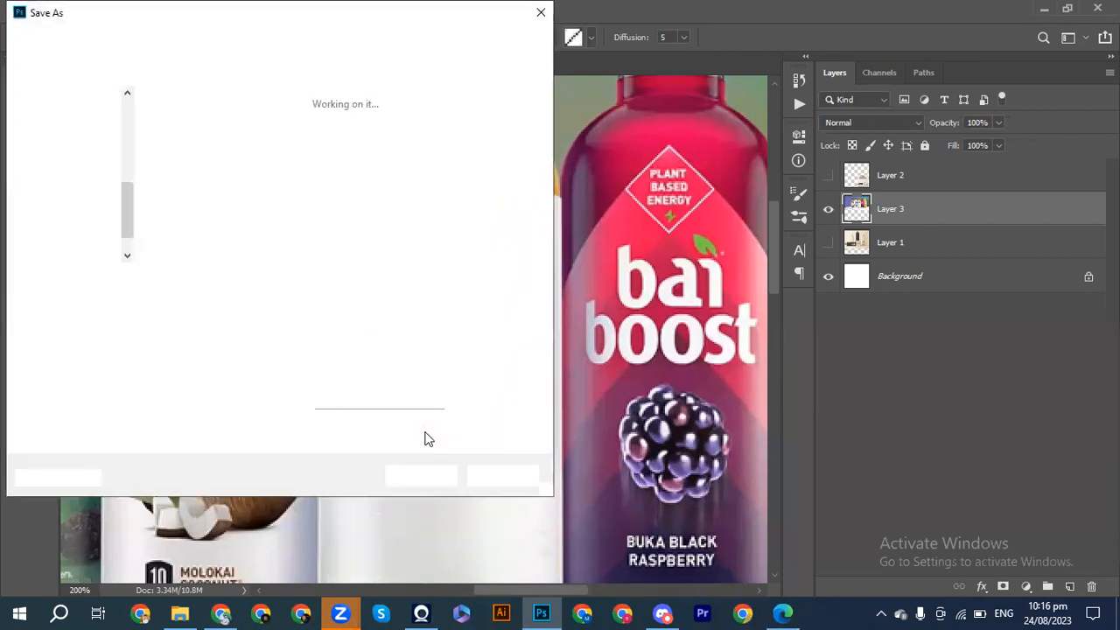
pyautogui.click(494, 474)
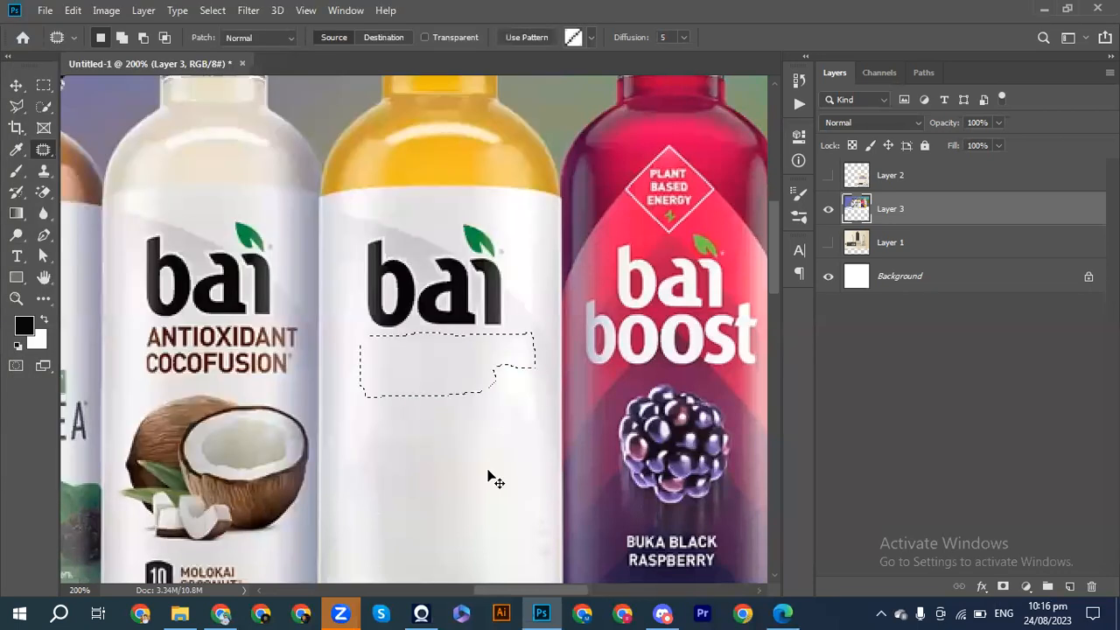
pyautogui.click(431, 361)
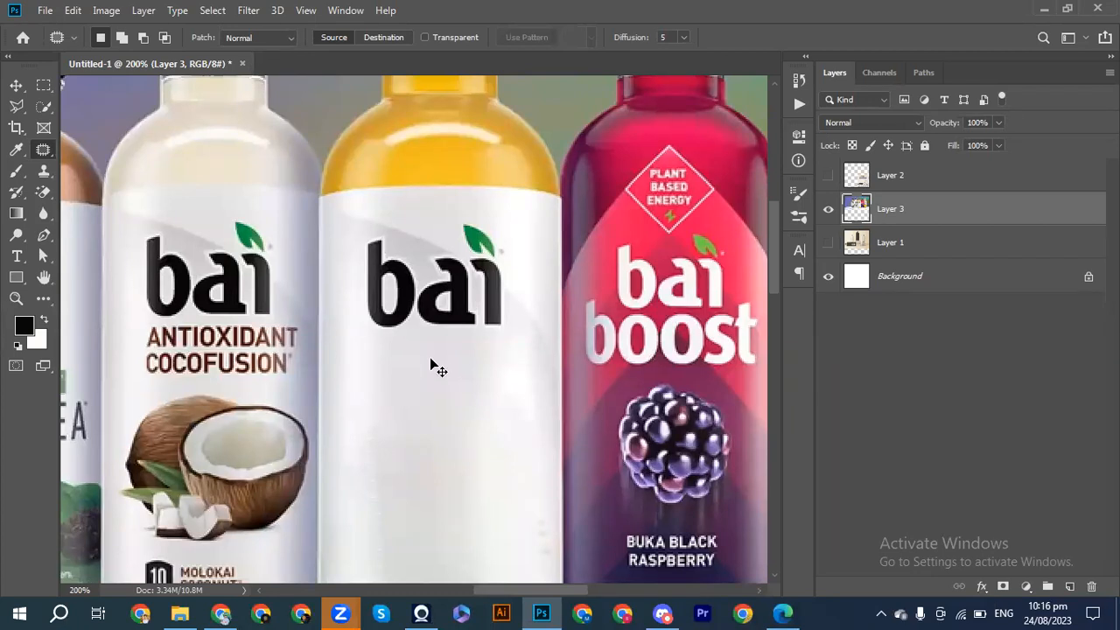
# Outline the letter "b" of the centre bottle's bai logo, patch it with clean label surface, and deselect.
pyautogui.hotkey('ctrl', '+')
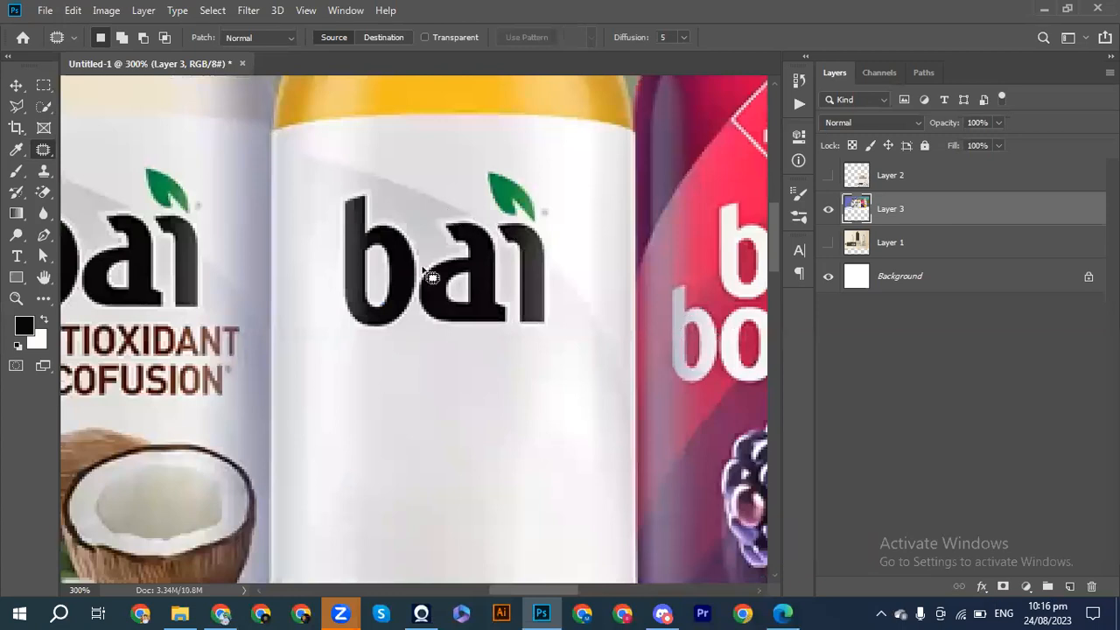
pyautogui.moveTo(333, 194)
pyautogui.mouseDown()
pyautogui.moveTo(369, 187)
pyautogui.moveTo(394, 227)
pyautogui.mouseUp()
pyautogui.moveTo(425, 253)
pyautogui.mouseDown()
pyautogui.moveTo(415, 325)
pyautogui.moveTo(388, 342)
pyautogui.moveTo(338, 342)
pyautogui.mouseUp()
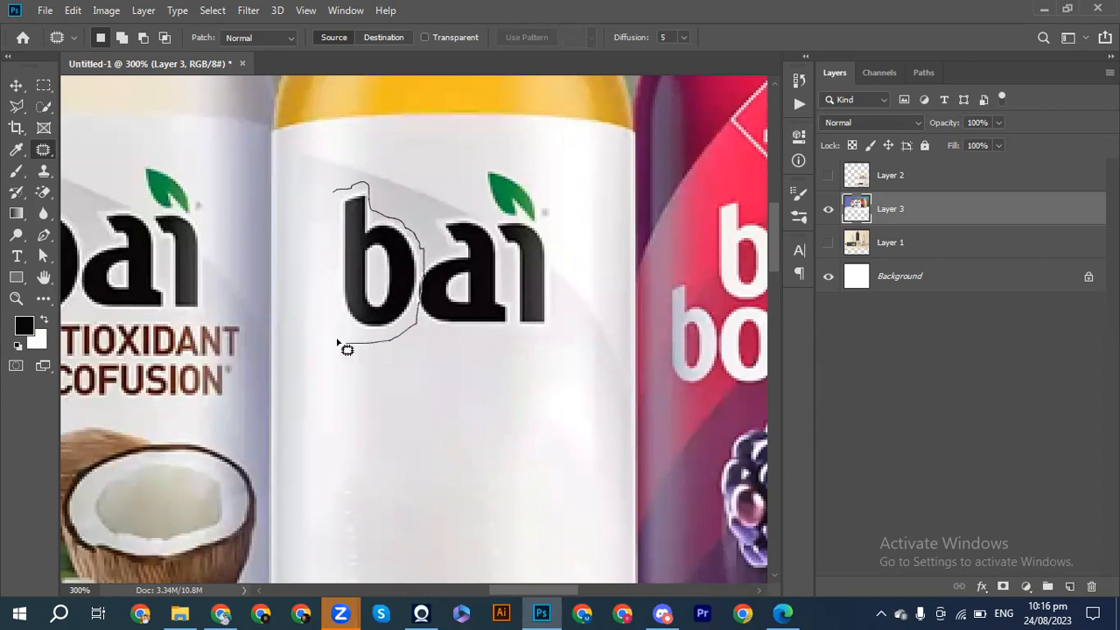
pyautogui.moveTo(338, 303); pyautogui.dragTo(334, 195)
pyautogui.moveTo(368, 244); pyautogui.dragTo(385, 289)
pyautogui.hotkey('ctrl', 'd')
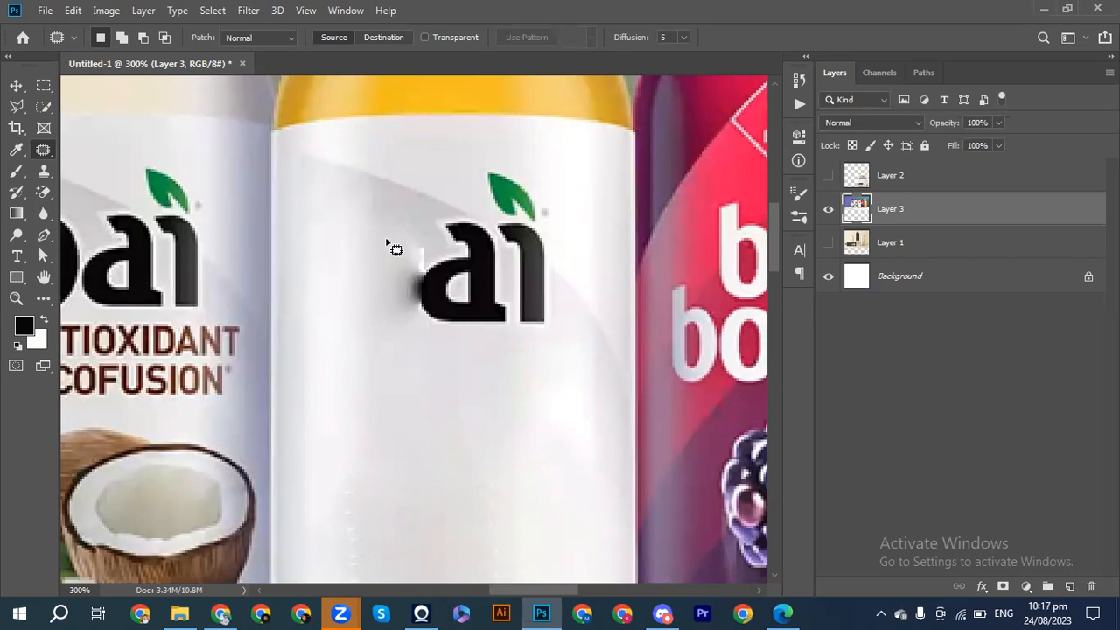
# Outline the logo's letter "a" with the dark smudge beside it, patch the area with nearby label surface, and clear the selection.
pyautogui.moveTo(408, 242)
pyautogui.mouseDown()
pyautogui.moveTo(436, 219)
pyautogui.moveTo(482, 226)
pyautogui.moveTo(517, 325)
pyautogui.moveTo(413, 329)
pyautogui.moveTo(385, 301)
pyautogui.moveTo(391, 233)
pyautogui.mouseUp()
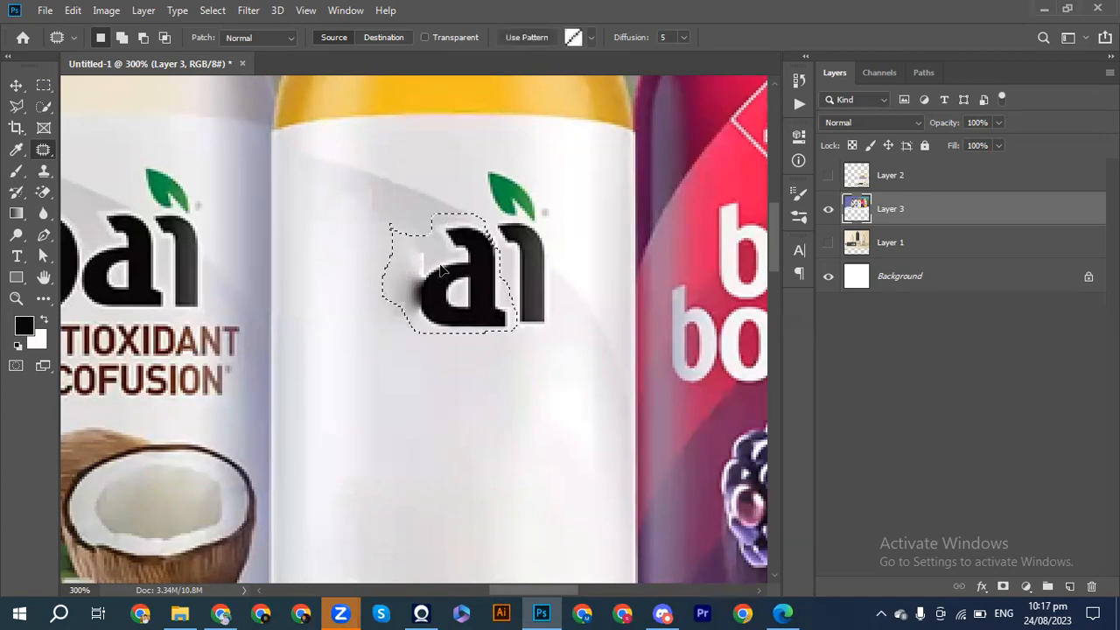
pyautogui.moveTo(443, 268); pyautogui.dragTo(424, 240)
pyautogui.click(416, 233)
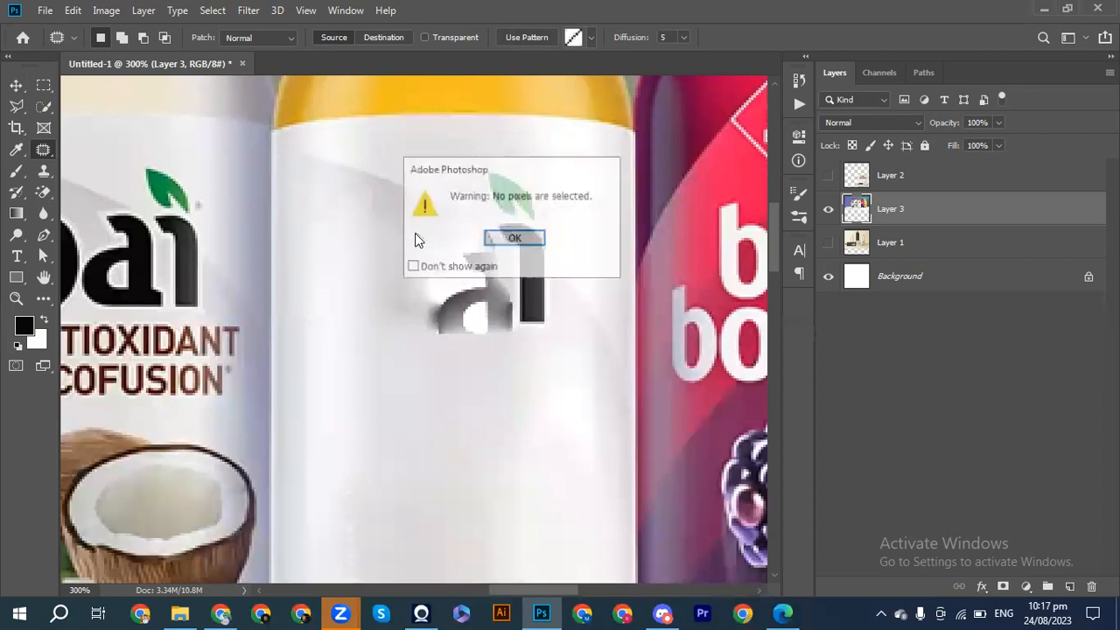
pyautogui.click(514, 238)
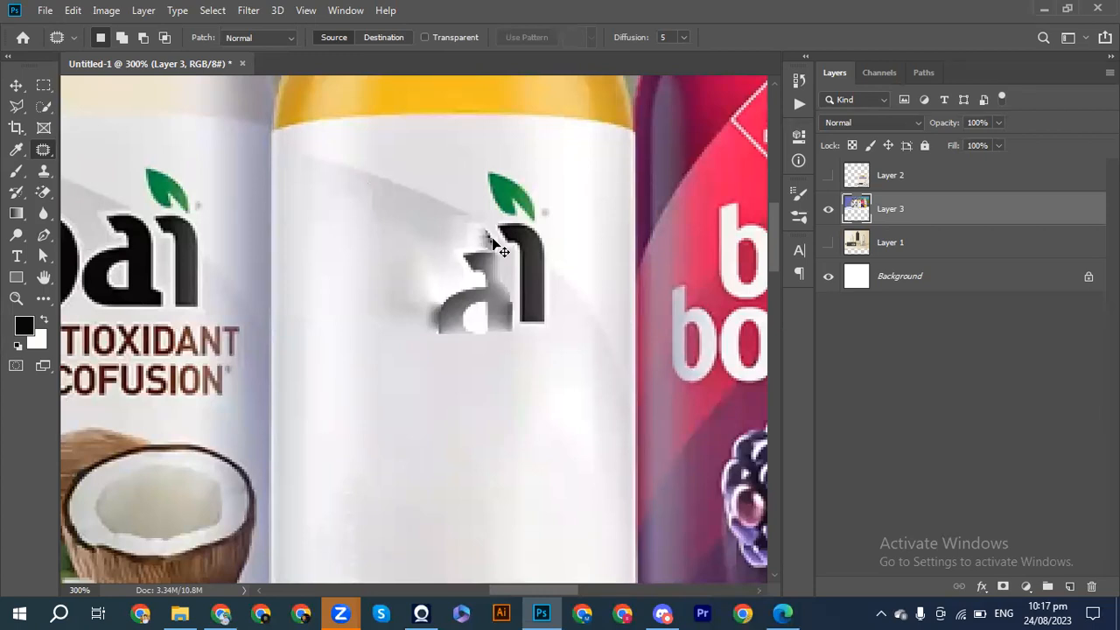
# Patch the remains of the letter "a" on the centre bottle with clean label surface, and deselect.
pyautogui.moveTo(456, 274)
pyautogui.mouseDown()
pyautogui.moveTo(463, 285)
pyautogui.moveTo(433, 254)
pyautogui.moveTo(373, 237)
pyautogui.mouseUp()
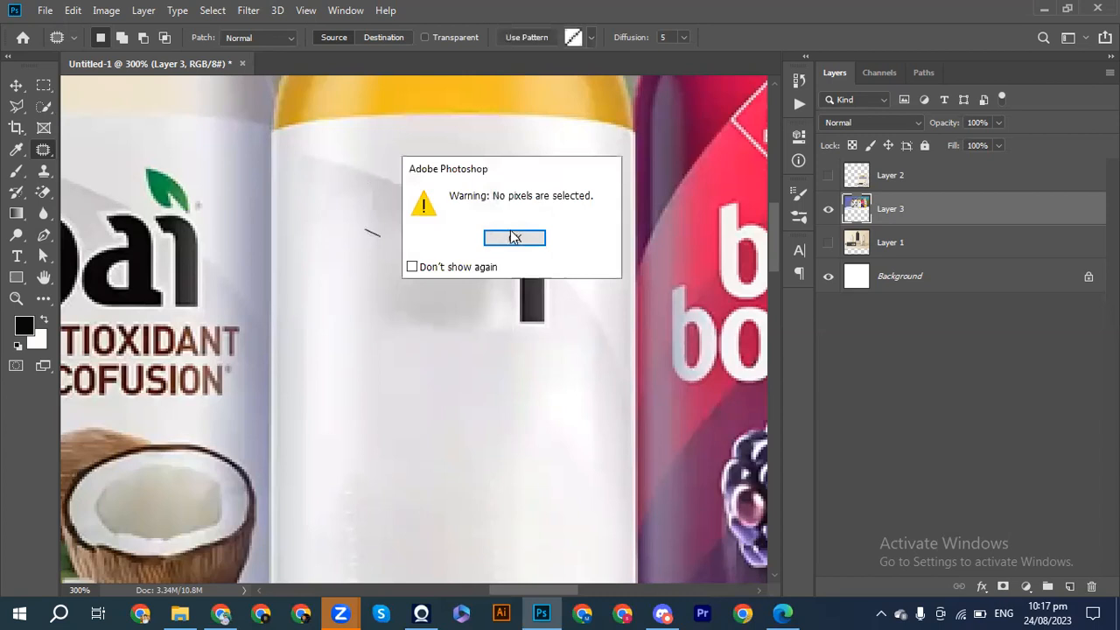
pyautogui.click(515, 237)
pyautogui.hotkey('ctrl', 'z')
pyautogui.moveTo(463, 270); pyautogui.dragTo(412, 242)
pyautogui.hotkey('ctrl', 'd')
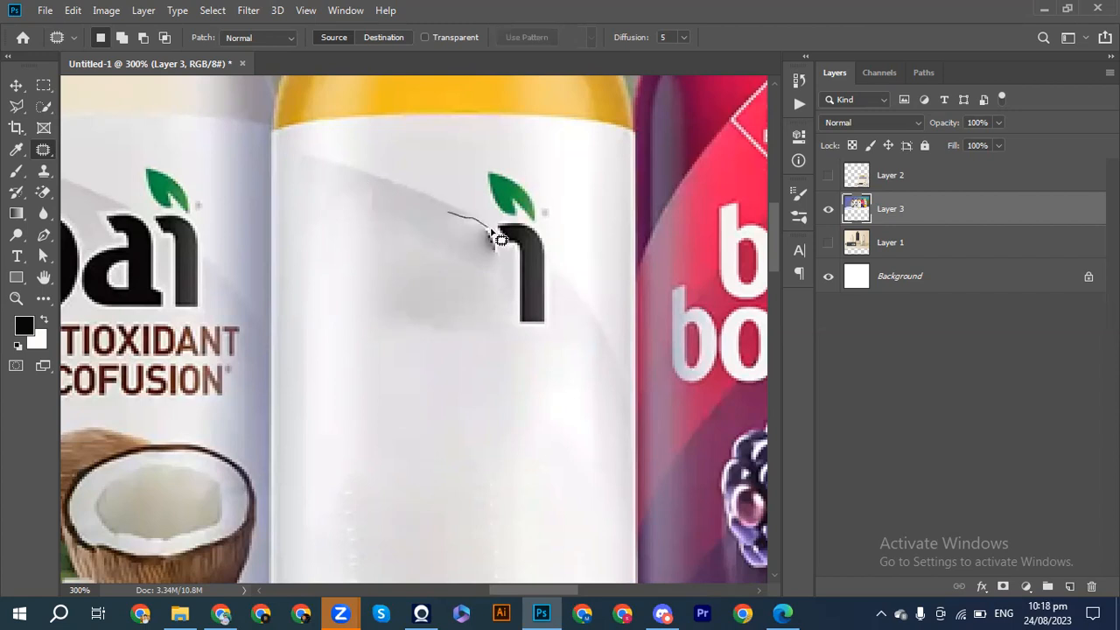
# Patch the grey smudges beside the letter "i" on the centre bottle with nearby label surface, clearing each selection.
pyautogui.moveTo(510, 259)
pyautogui.mouseDown()
pyautogui.moveTo(490, 270)
pyautogui.moveTo(457, 250)
pyautogui.moveTo(448, 216)
pyautogui.mouseUp()
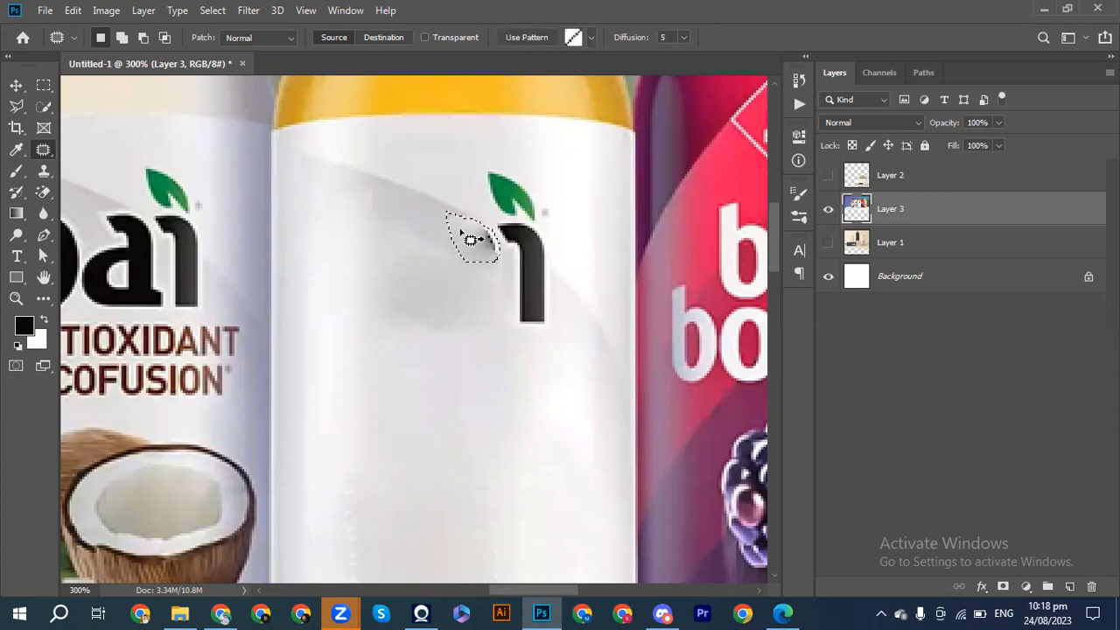
pyautogui.click(423, 216)
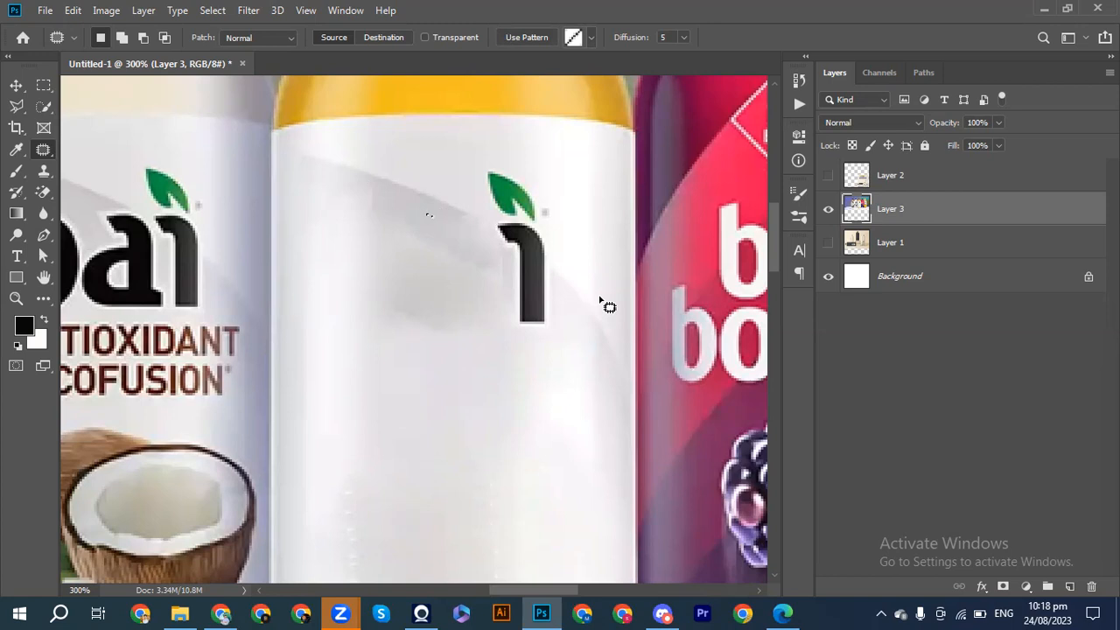
pyautogui.click(516, 256)
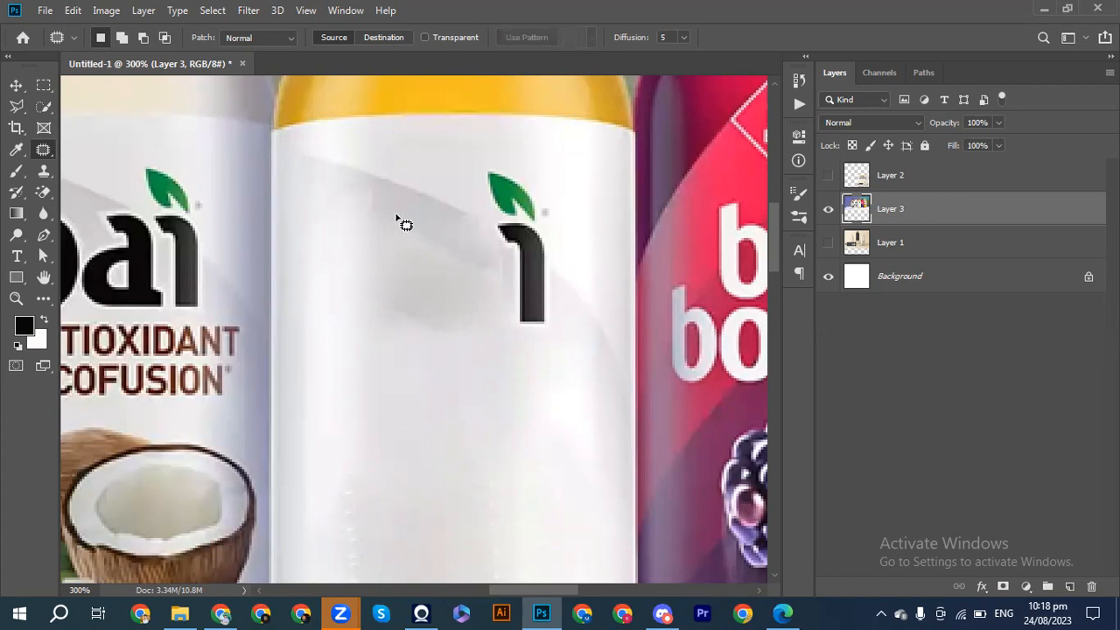
pyautogui.moveTo(368, 212)
pyautogui.mouseDown()
pyautogui.moveTo(467, 255)
pyautogui.moveTo(478, 315)
pyautogui.moveTo(441, 341)
pyautogui.moveTo(348, 294)
pyautogui.moveTo(351, 233)
pyautogui.moveTo(369, 210)
pyautogui.moveTo(395, 233)
pyautogui.mouseUp()
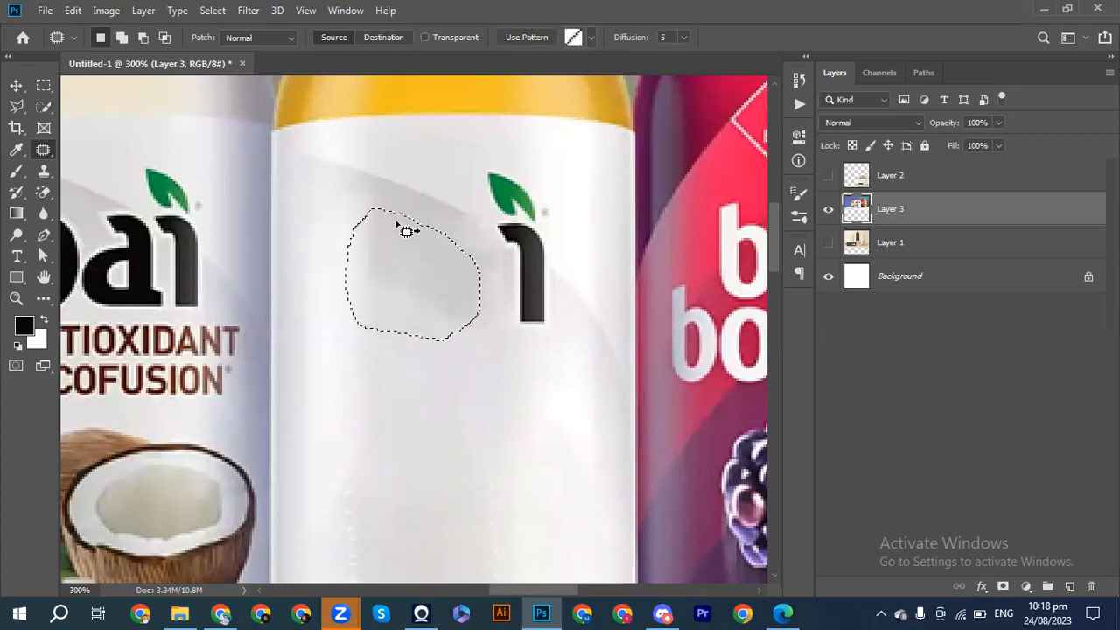
pyautogui.click(393, 201)
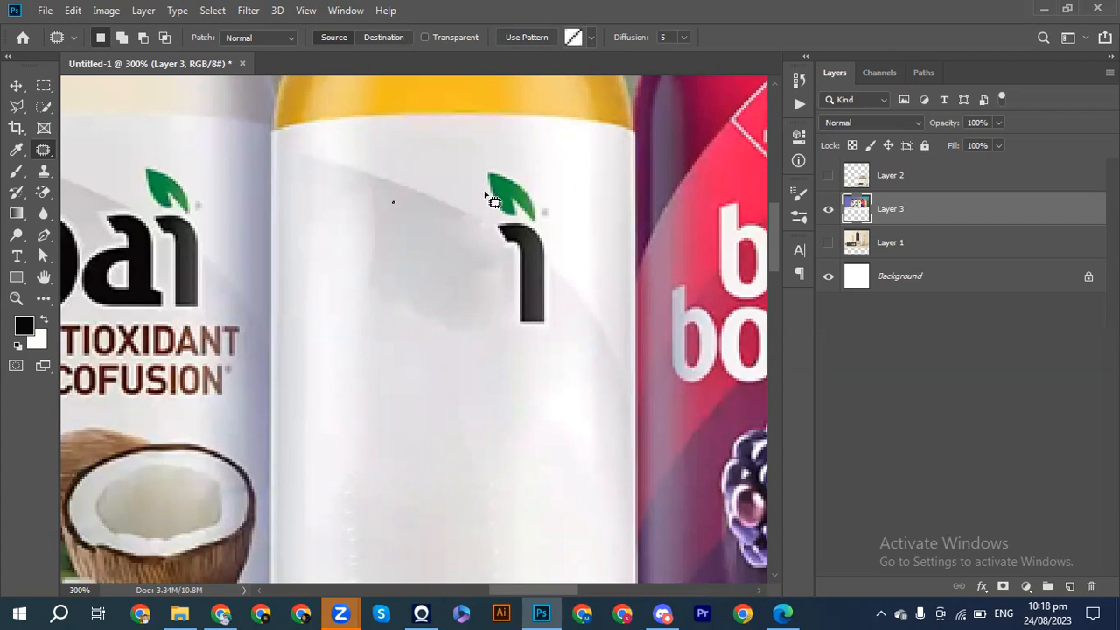
# Outline the green leaf above the letter "i" on the centre bottle, patch it with clean label surface, and deselect.
pyautogui.moveTo(472, 168); pyautogui.dragTo(488, 200)
pyautogui.moveTo(557, 223)
pyautogui.mouseDown()
pyautogui.moveTo(525, 179)
pyautogui.moveTo(473, 165)
pyautogui.moveTo(507, 177)
pyautogui.moveTo(495, 177)
pyautogui.mouseUp()
pyautogui.hotkey('ctrl', 'd')
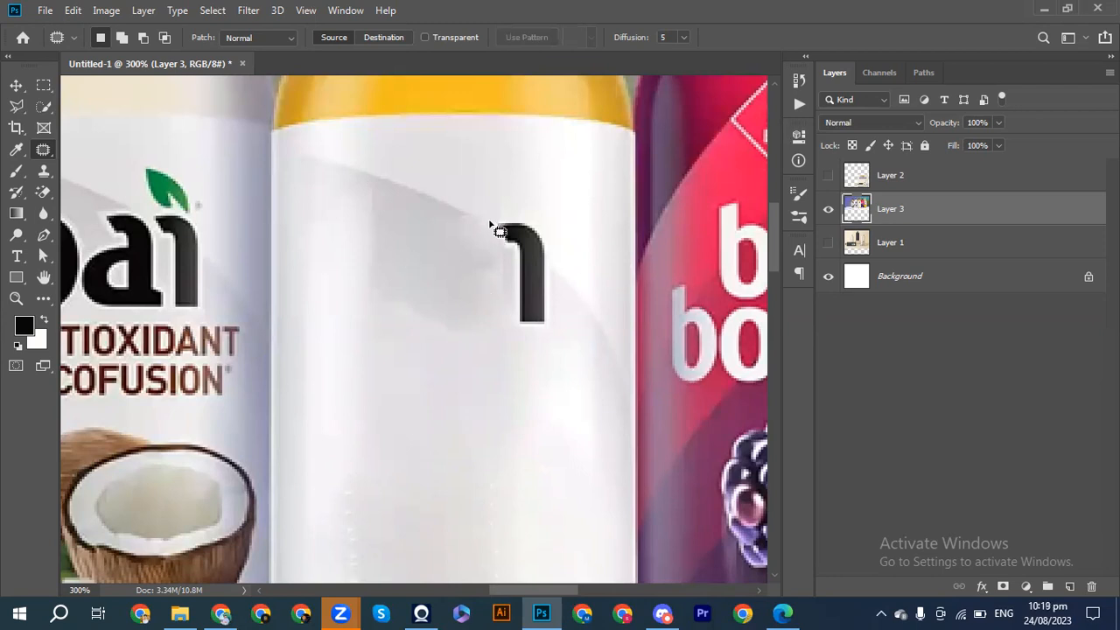
# Outline the remaining stem of the letter "i" on the centre bottle, patch it with blank label surface, and deselect.
pyautogui.moveTo(537, 229)
pyautogui.mouseDown()
pyautogui.moveTo(548, 230)
pyautogui.moveTo(566, 285)
pyautogui.moveTo(563, 325)
pyautogui.moveTo(530, 340)
pyautogui.moveTo(500, 292)
pyautogui.moveTo(502, 230)
pyautogui.moveTo(512, 265)
pyautogui.moveTo(487, 264)
pyautogui.mouseUp()
pyautogui.click(484, 263)
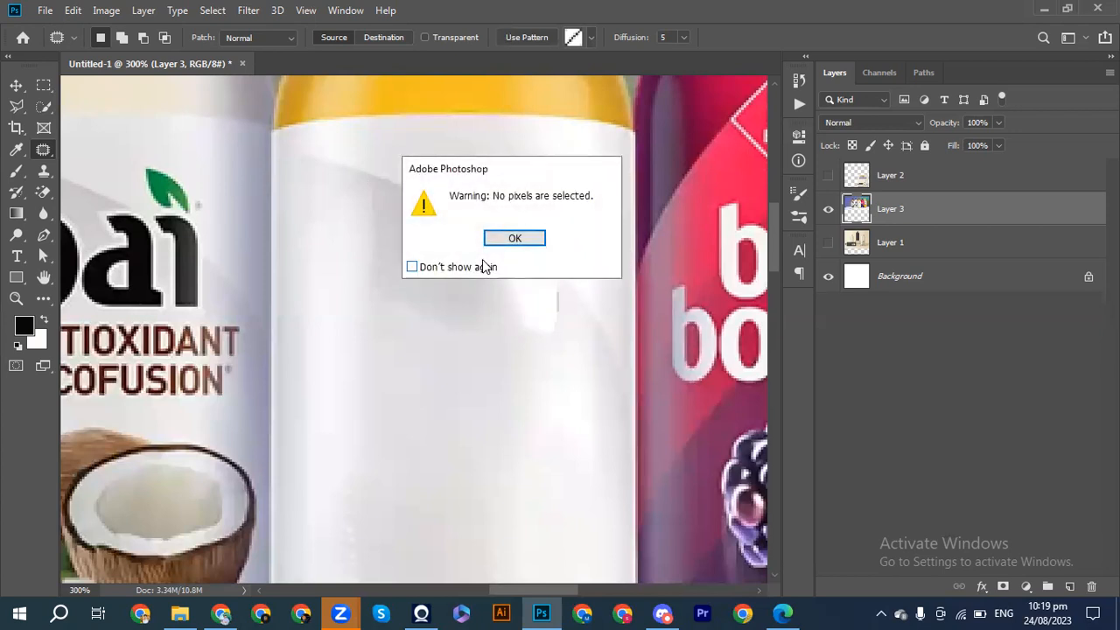
pyautogui.click(517, 239)
pyautogui.moveTo(516, 217)
pyautogui.mouseDown()
pyautogui.moveTo(490, 230)
pyautogui.moveTo(492, 250)
pyautogui.moveTo(448, 237)
pyautogui.mouseUp()
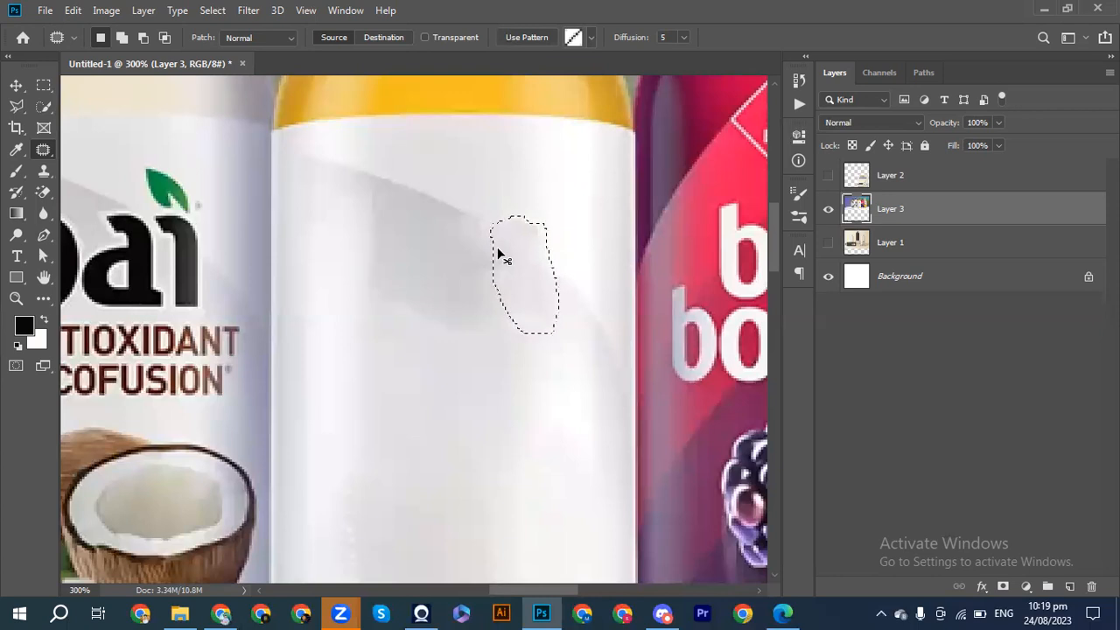
pyautogui.hotkey('ctrl', 'd')
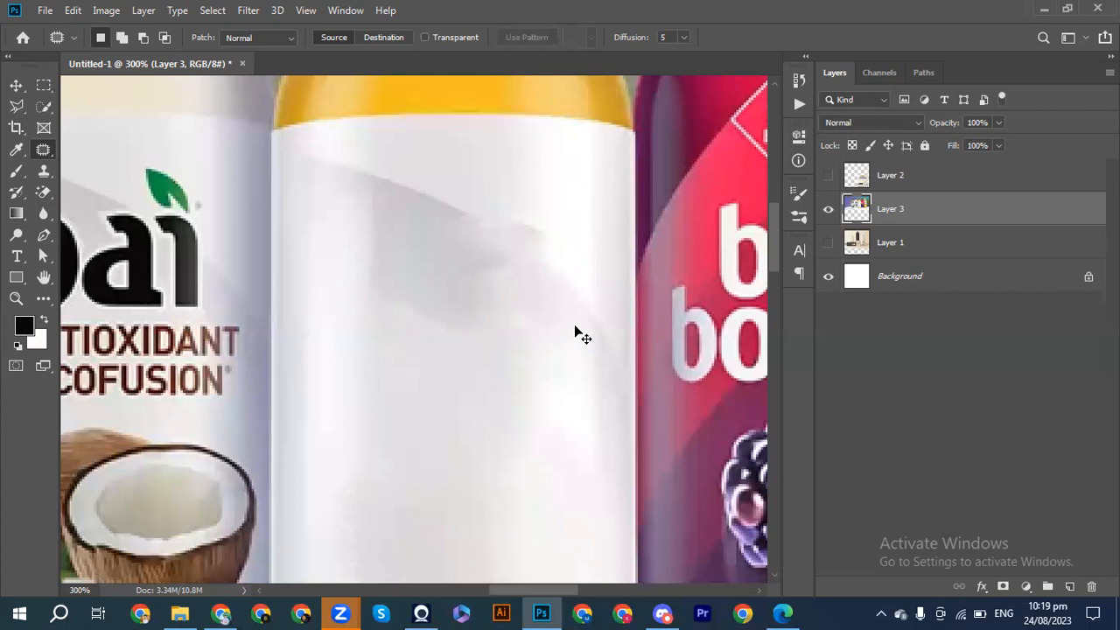
# Outline the uneven shadow edge where the logo's leaf and "i" stood, patch it with smooth label surface, and deselect.
pyautogui.hotkey('ctrl', '0')
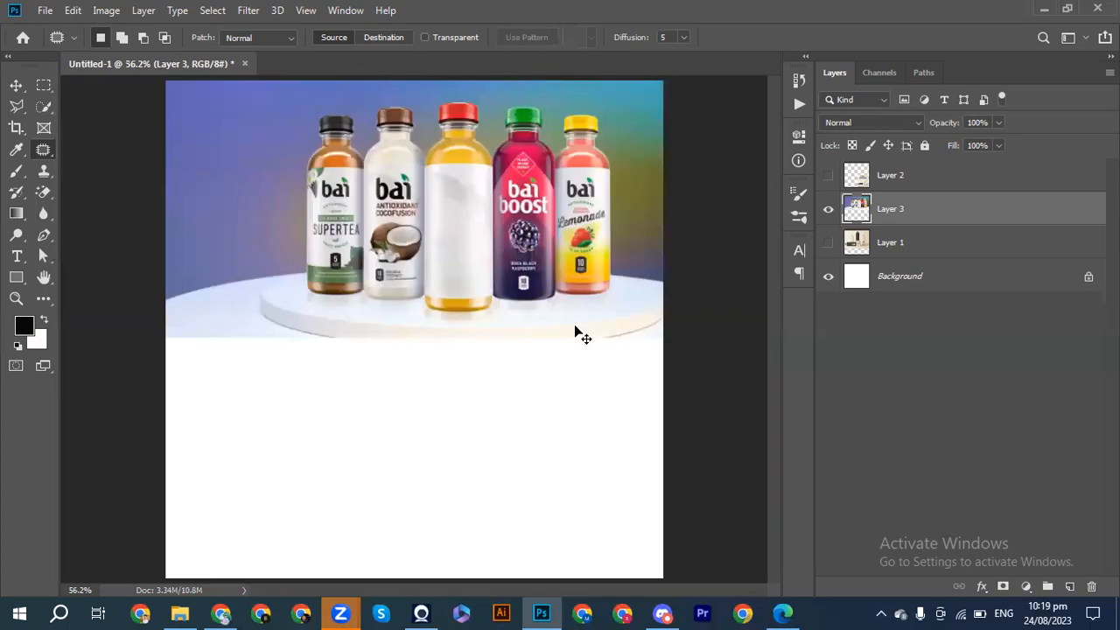
pyautogui.hotkey('ctrl', '-')
pyautogui.hotkey('ctrl', '-')
pyautogui.hotkey('ctrl', '-')
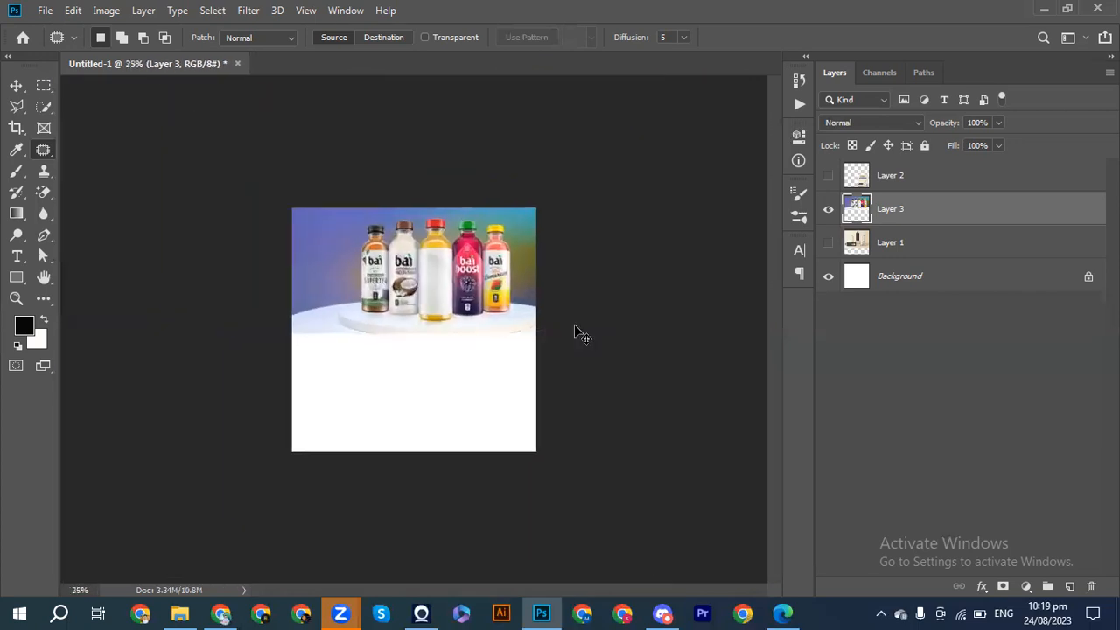
pyautogui.hotkey('ctrl', '0')
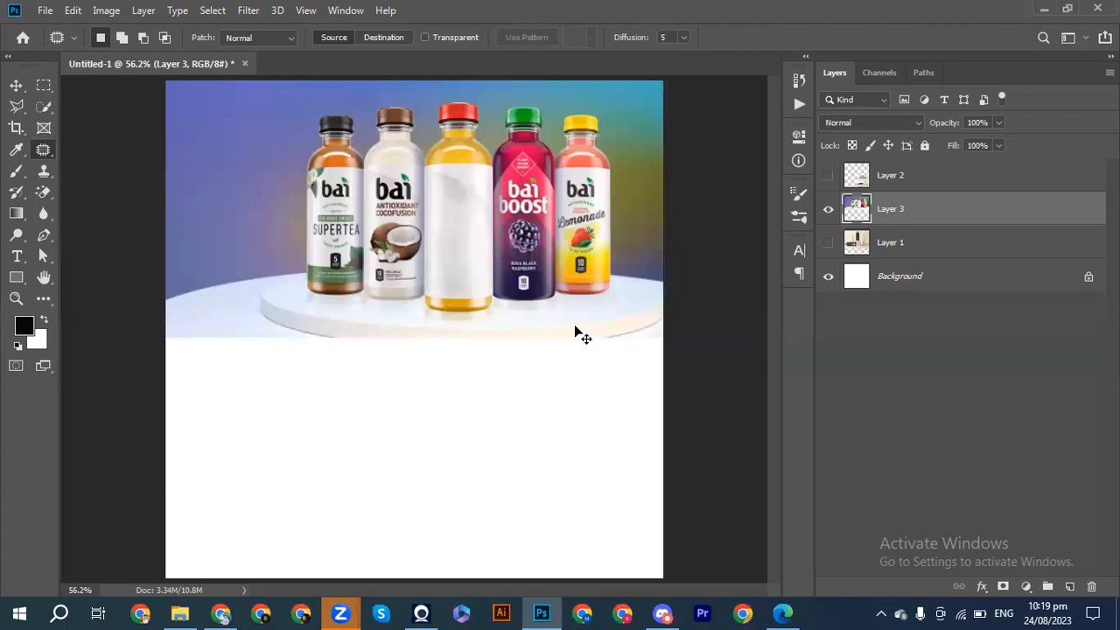
pyautogui.hotkey('ctrl', '+')
pyautogui.hotkey('ctrl', '+')
pyautogui.hotkey('ctrl', '+')
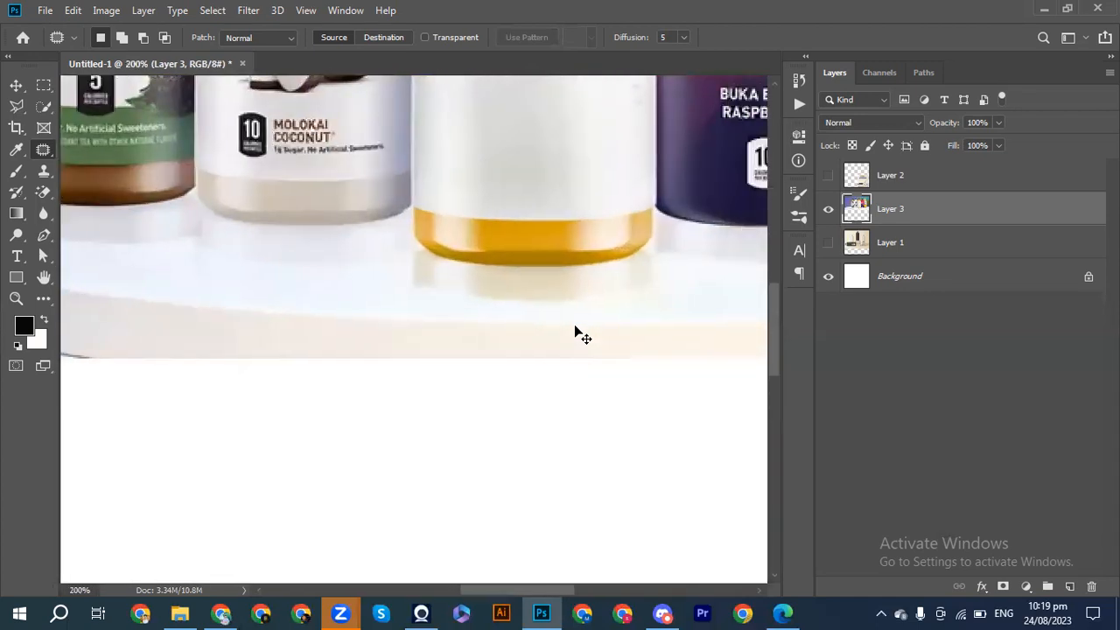
pyautogui.scroll(10, 574, 332)
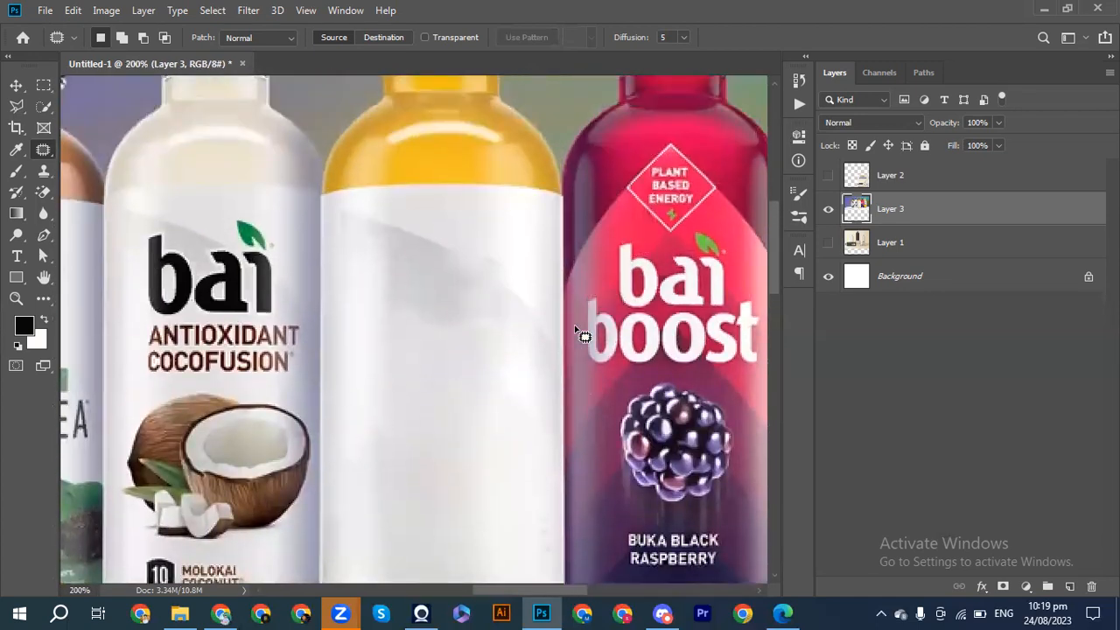
pyautogui.scroll(1, 577, 332)
pyautogui.hotkey('ctrl', '+')
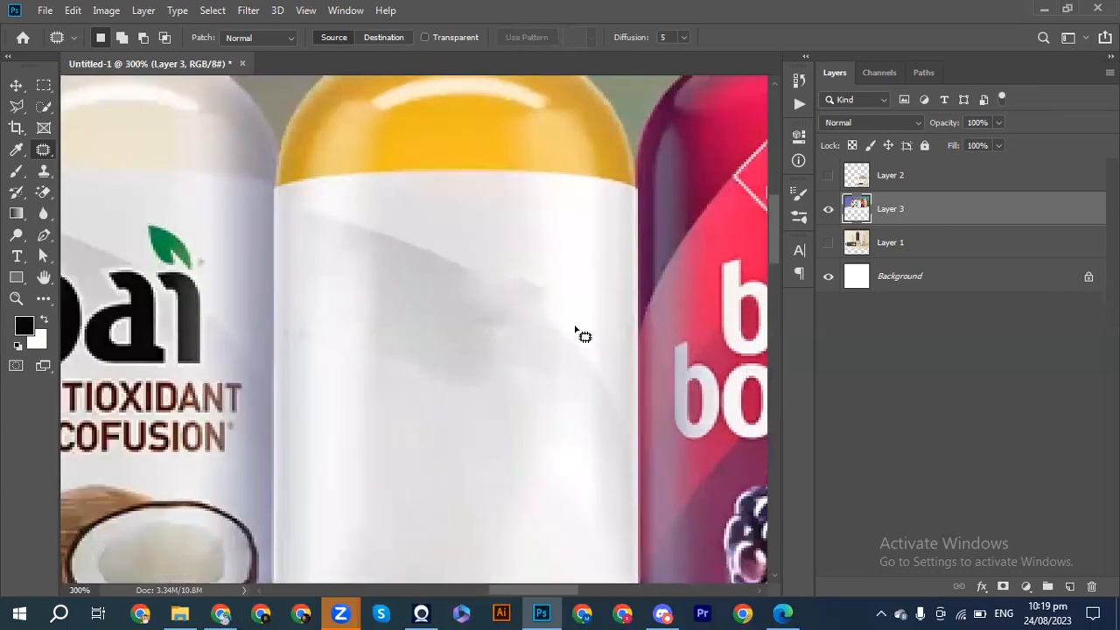
pyautogui.moveTo(473, 239)
pyautogui.mouseDown()
pyautogui.moveTo(523, 295)
pyautogui.moveTo(562, 313)
pyautogui.moveTo(495, 238)
pyautogui.moveTo(476, 238)
pyautogui.mouseUp()
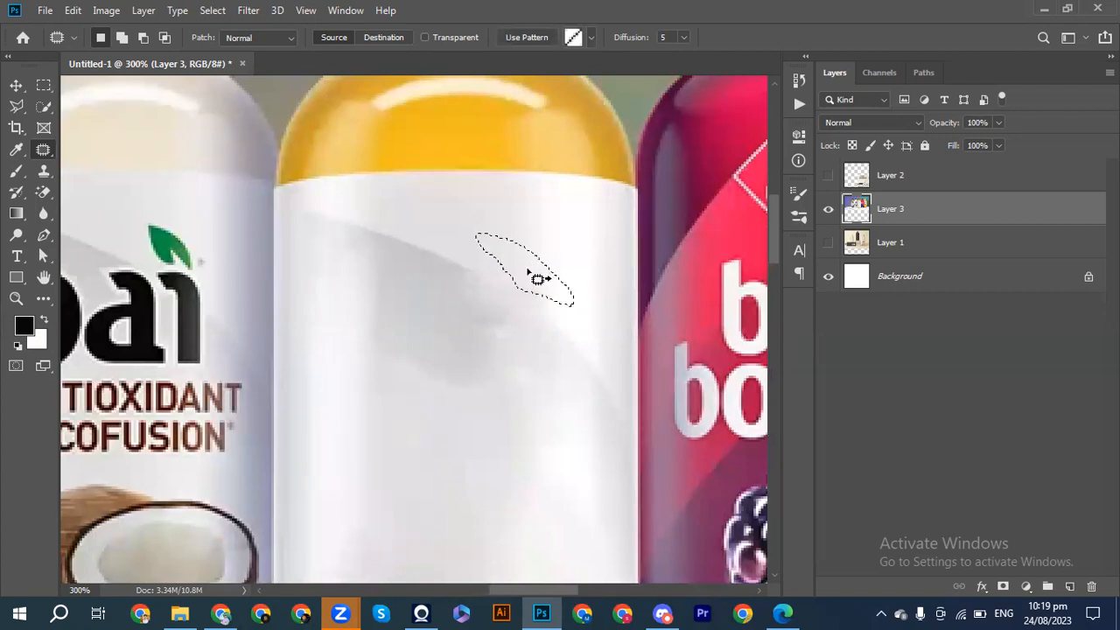
pyautogui.hotkey('ctrl', 'd')
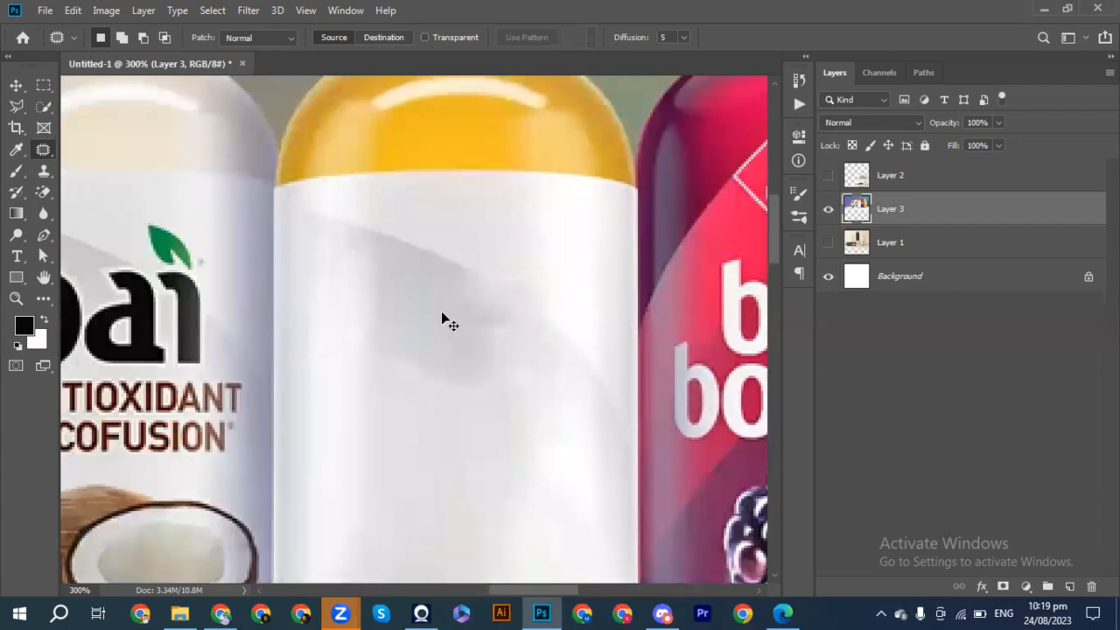
# Outline the whole grey diagonal shadow on the centre bottle's upper label, patch it with clean label surface, and deselect.
pyautogui.hotkey('ctrl', '1')
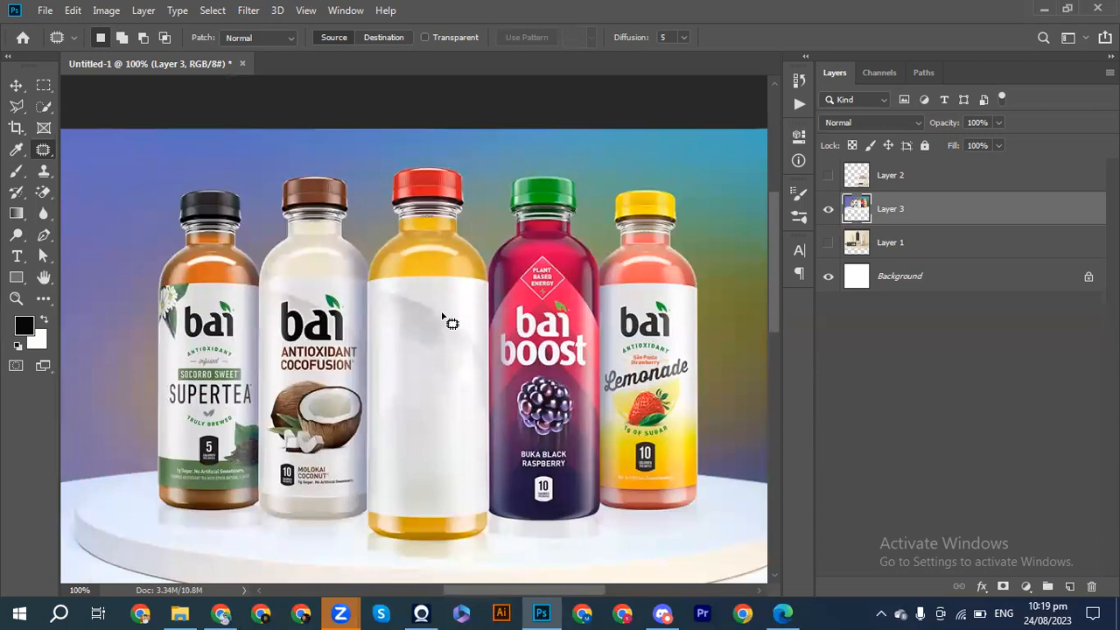
pyautogui.hotkey('ctrl', '+')
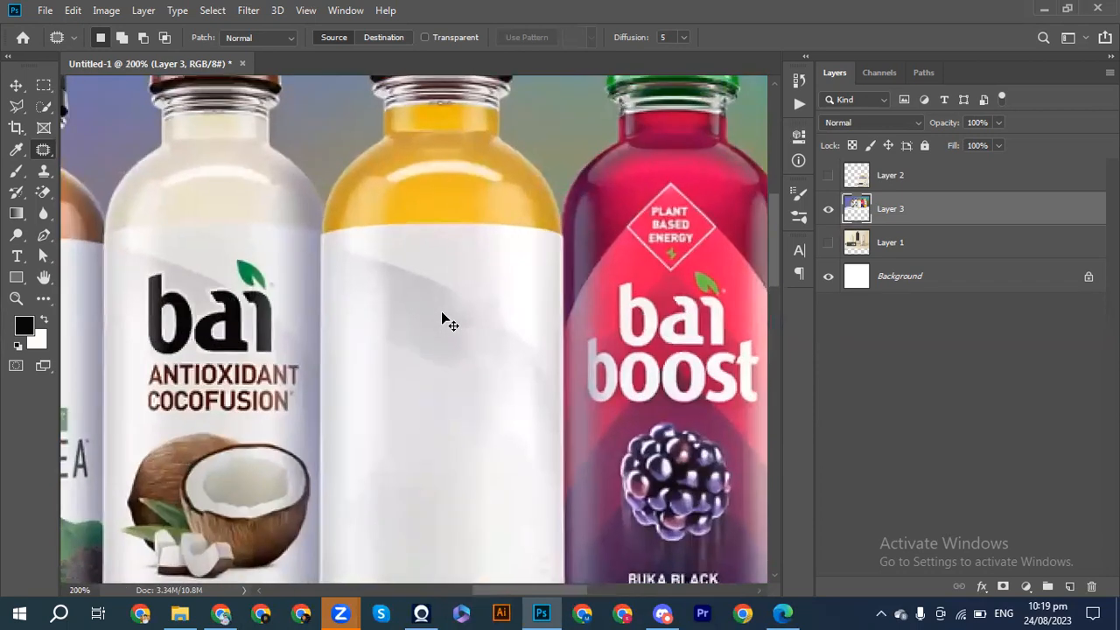
pyautogui.hscroll(6, 442, 315)
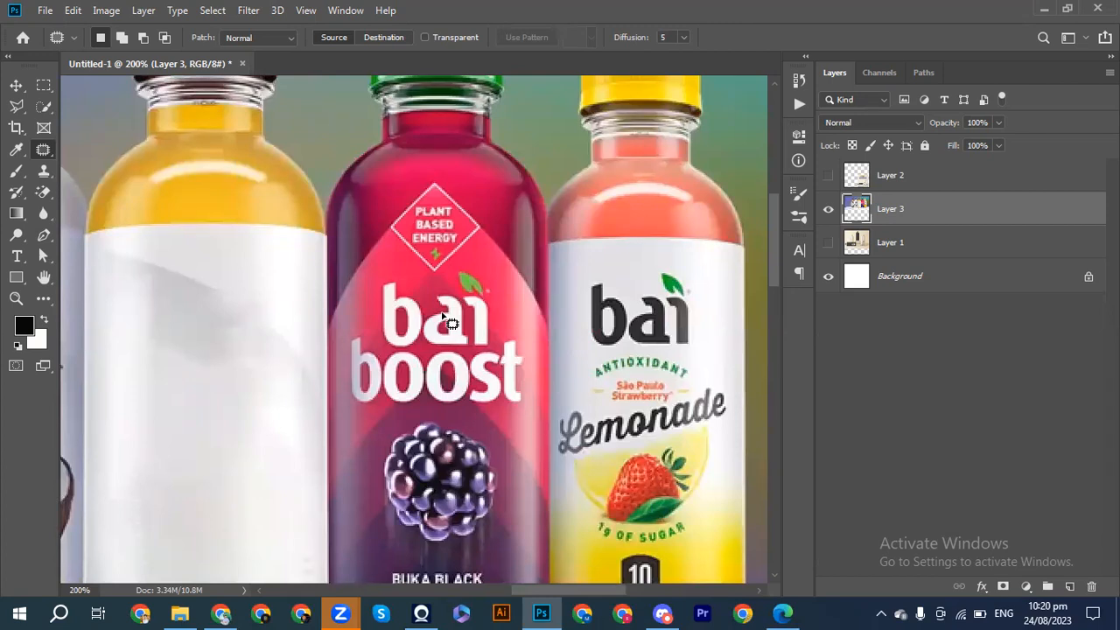
pyautogui.moveTo(96, 246)
pyautogui.mouseDown()
pyautogui.moveTo(195, 266)
pyautogui.moveTo(237, 294)
pyautogui.moveTo(273, 392)
pyautogui.moveTo(194, 407)
pyautogui.moveTo(103, 319)
pyautogui.moveTo(96, 247)
pyautogui.mouseUp()
pyautogui.moveTo(188, 311); pyautogui.dragTo(193, 411)
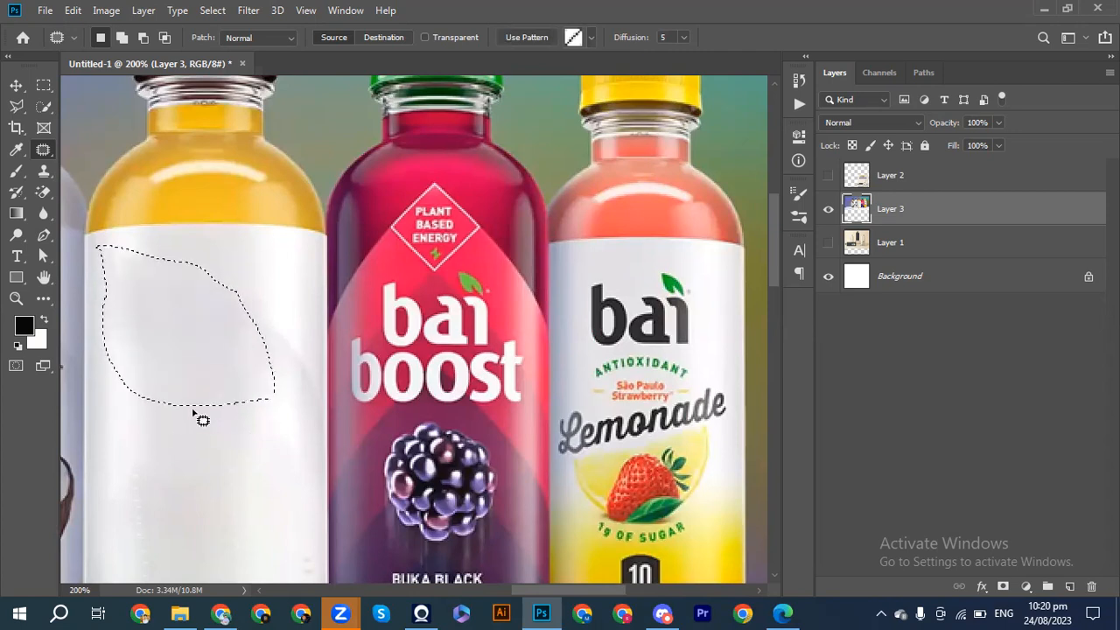
pyautogui.hotkey('ctrl', 'd')
pyautogui.hotkey('ctrl', '-')
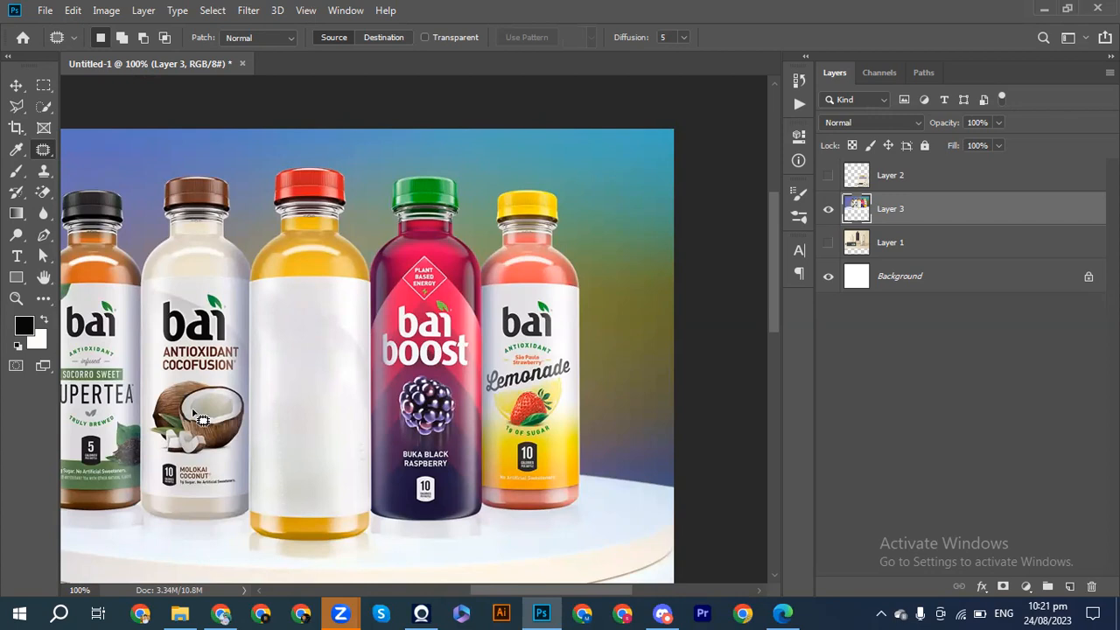
pyautogui.hotkey('ctrl', '+')
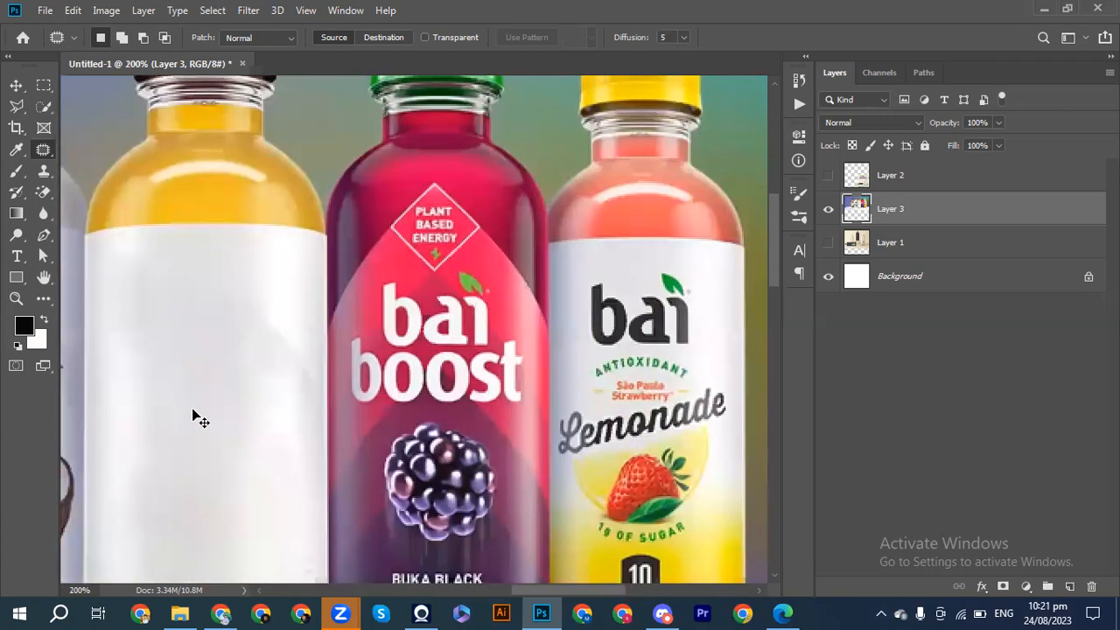
# Hide Layer 3 with the Bai bottles and show Layer 1 with the label.m bottles.
pyautogui.hotkey('ctrl', '-')
pyautogui.hotkey('ctrl', '-')
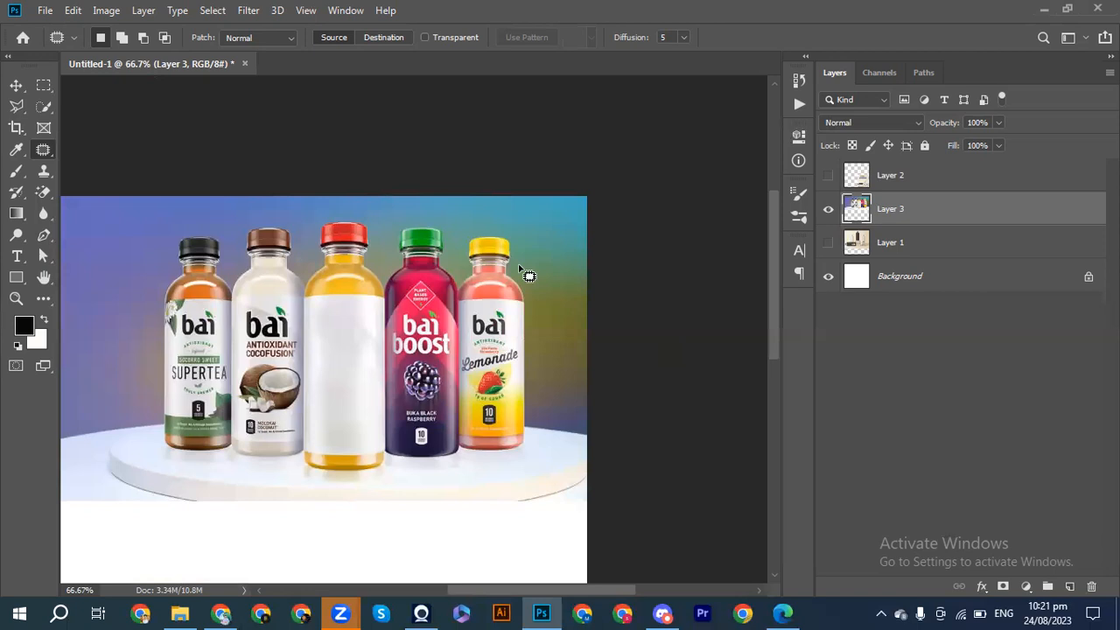
pyautogui.hotkey('ctrl', '-')
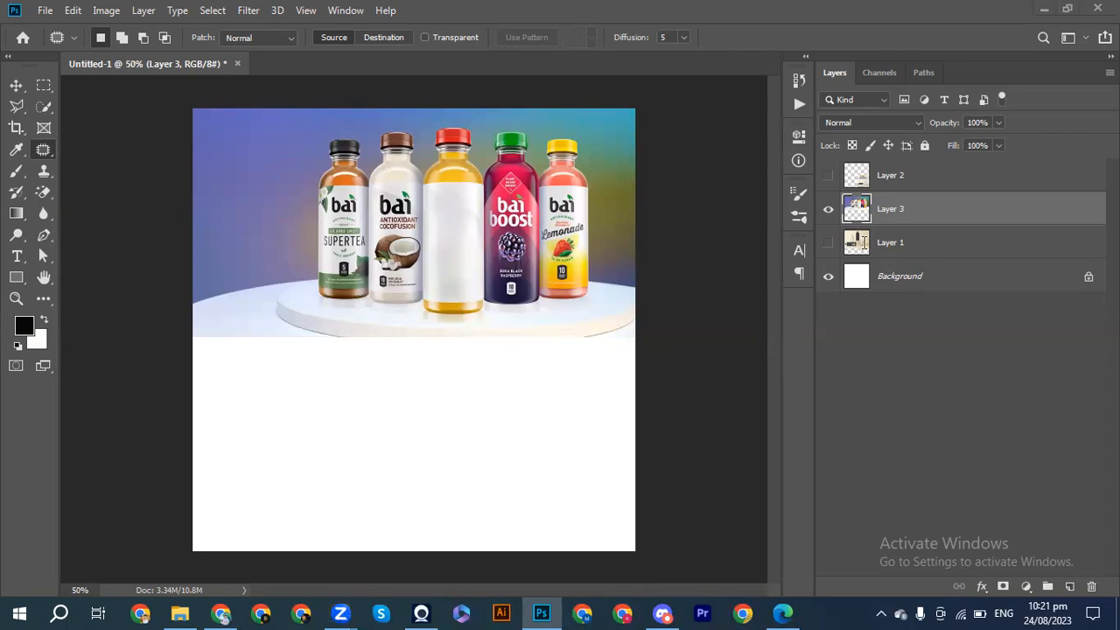
pyautogui.click(827, 242)
pyautogui.click(826, 212)
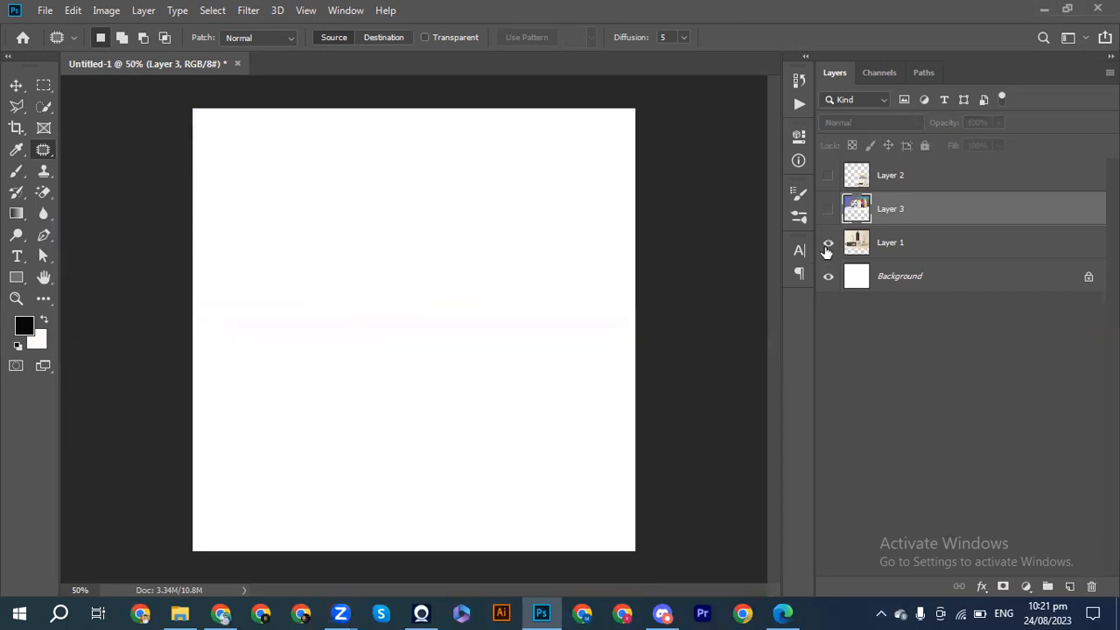
pyautogui.click(827, 243)
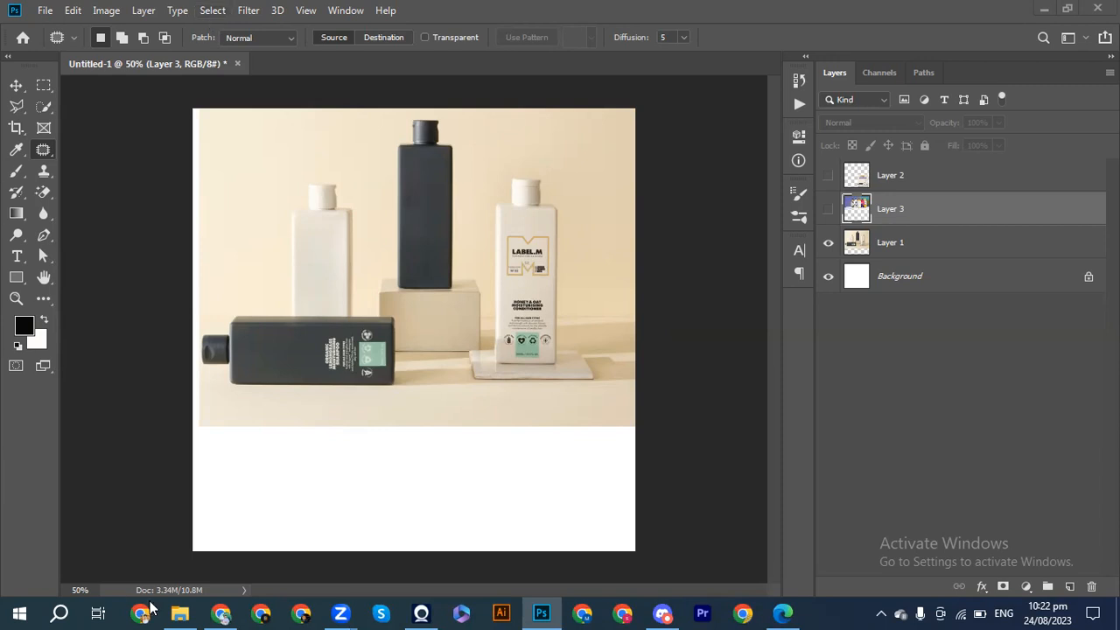
# Switch to File Explorer, find SH Logo D in the Solution hai folder, and place it in the Photoshop document.
pyautogui.click(182, 613)
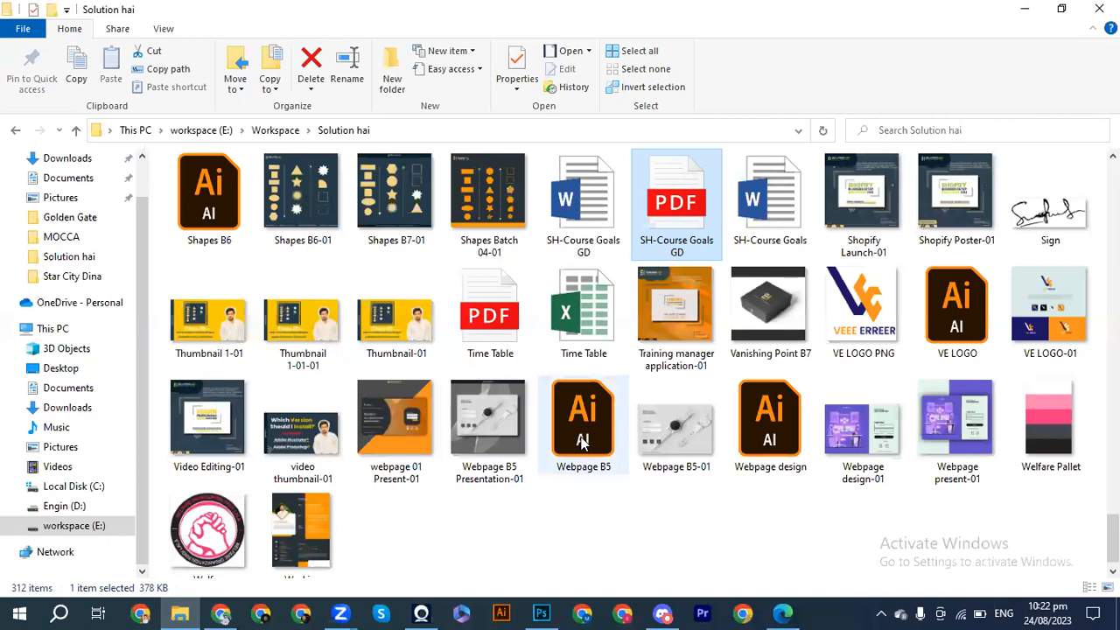
pyautogui.scroll(5, 551, 380)
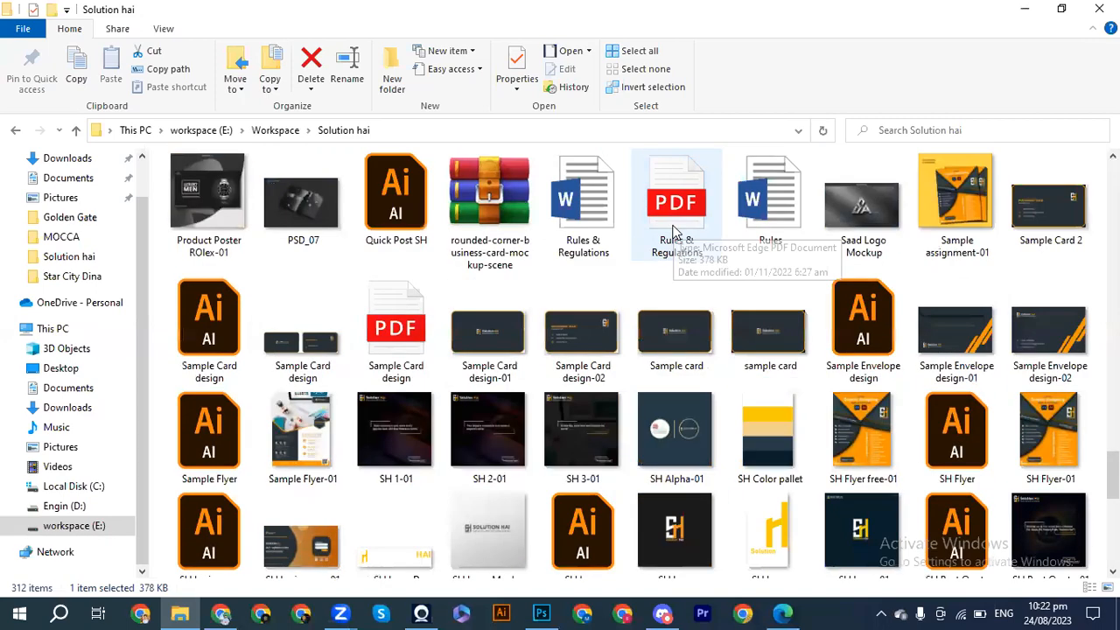
pyautogui.scroll(1, 585, 306)
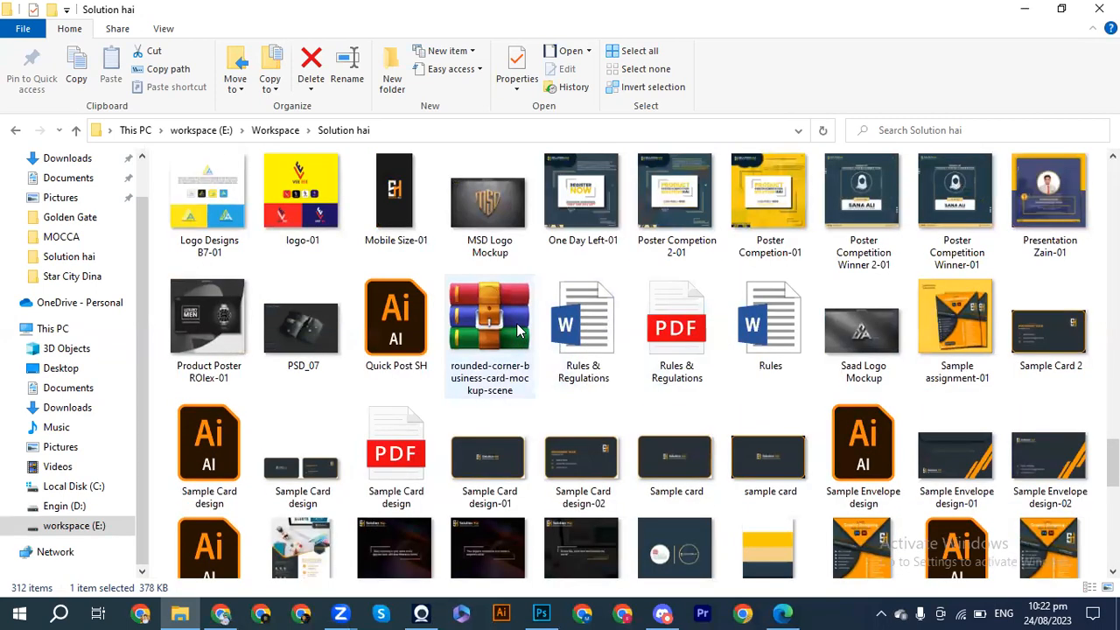
pyautogui.scroll(3, 516, 322)
pyautogui.scroll(-8, 586, 412)
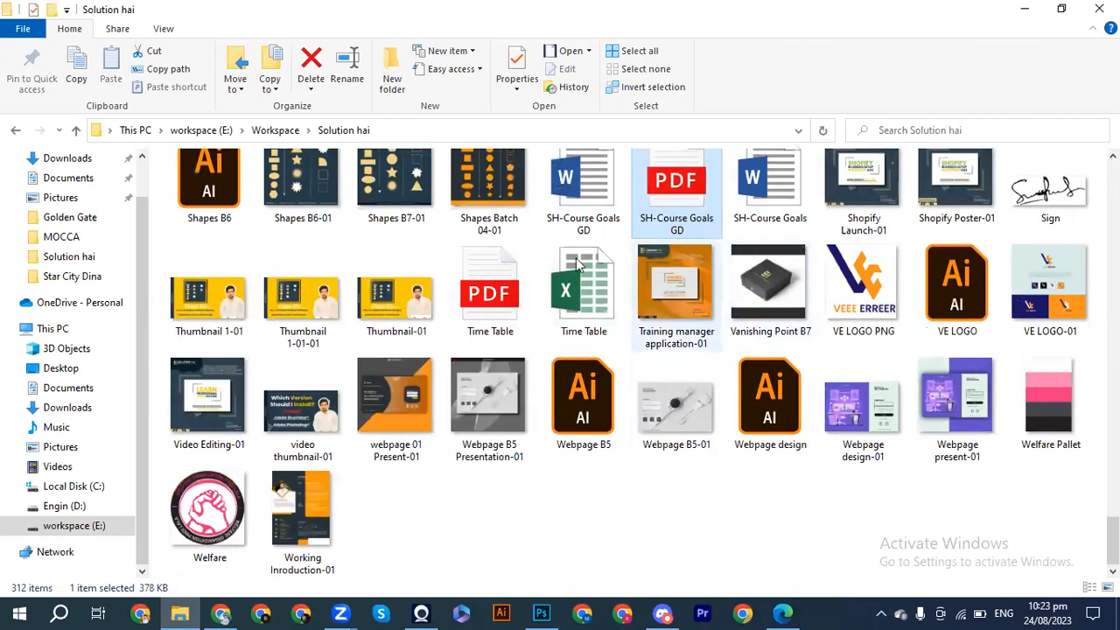
pyautogui.scroll(1, 564, 264)
pyautogui.scroll(3, 564, 264)
pyautogui.moveTo(381, 316); pyautogui.dragTo(452, 442)
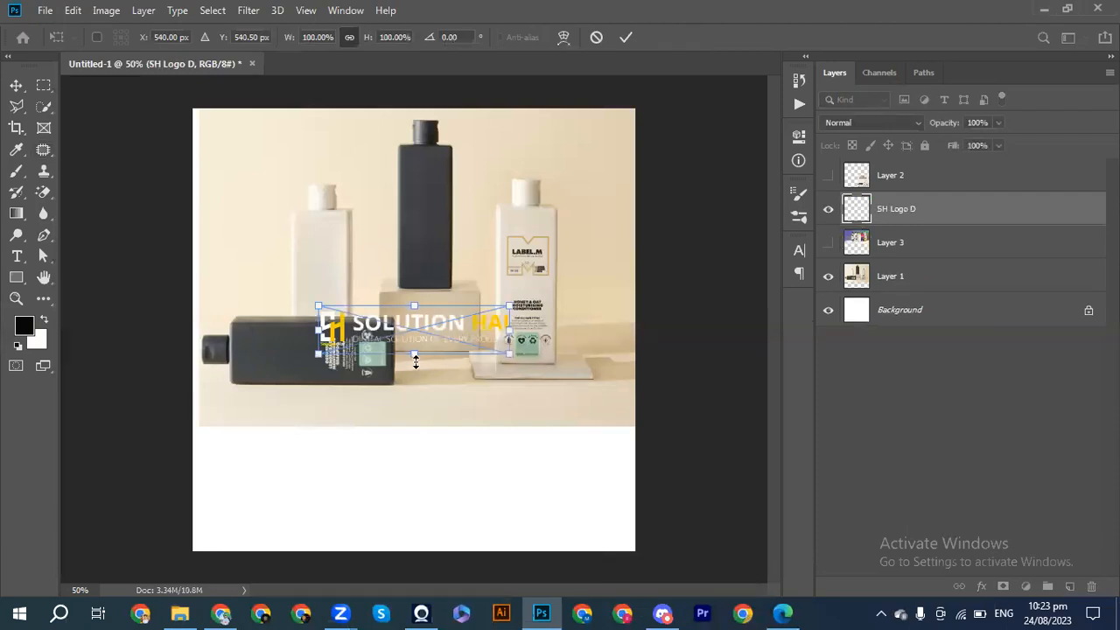
pyautogui.click(626, 37)
pyautogui.press('j')
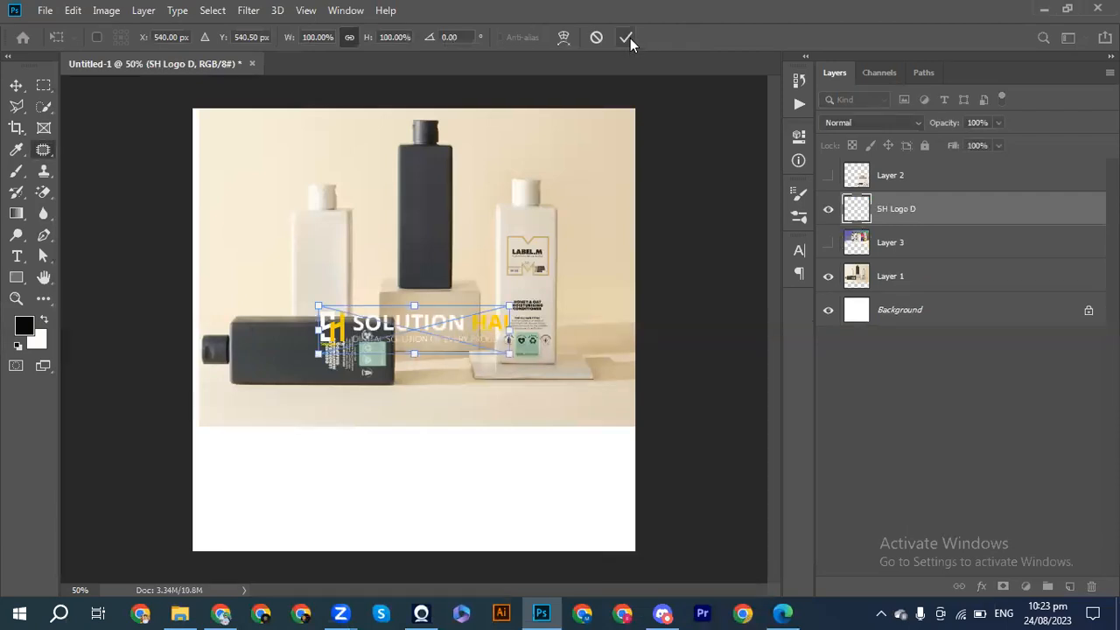
pyautogui.moveTo(425, 327); pyautogui.dragTo(425, 268)
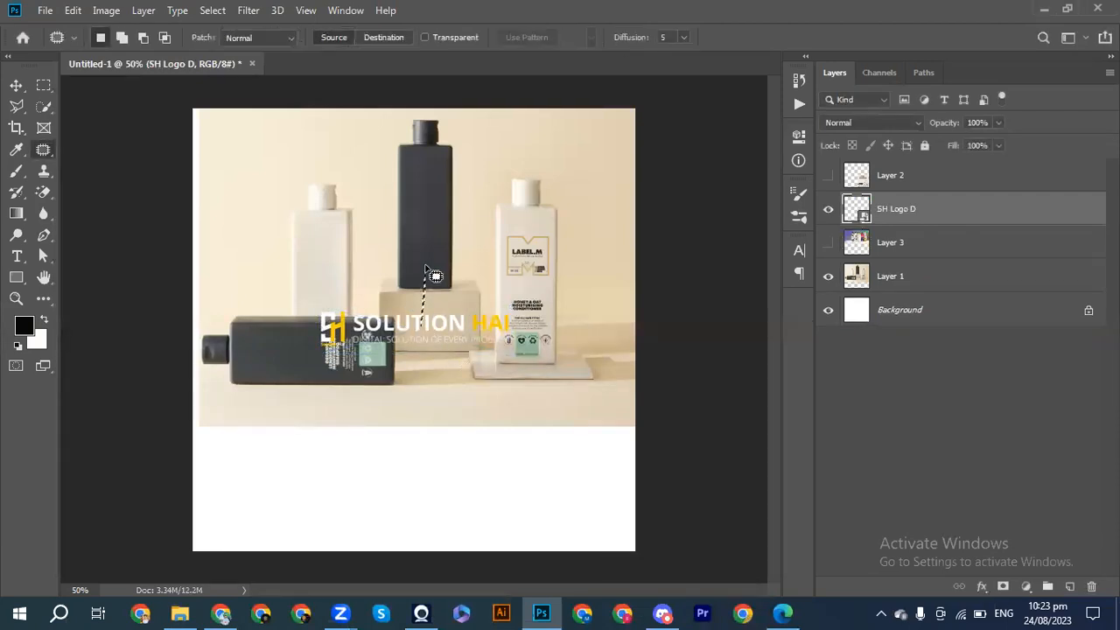
pyautogui.hotkey('ctrl', 'd')
# Move the label.m bottle photo down and to the left until it reaches the canvas's left edge.
pyautogui.click(16, 85)
pyautogui.moveTo(370, 340)
pyautogui.mouseDown()
pyautogui.moveTo(374, 311)
pyautogui.moveTo(370, 351)
pyautogui.mouseUp()
pyautogui.click(376, 342)
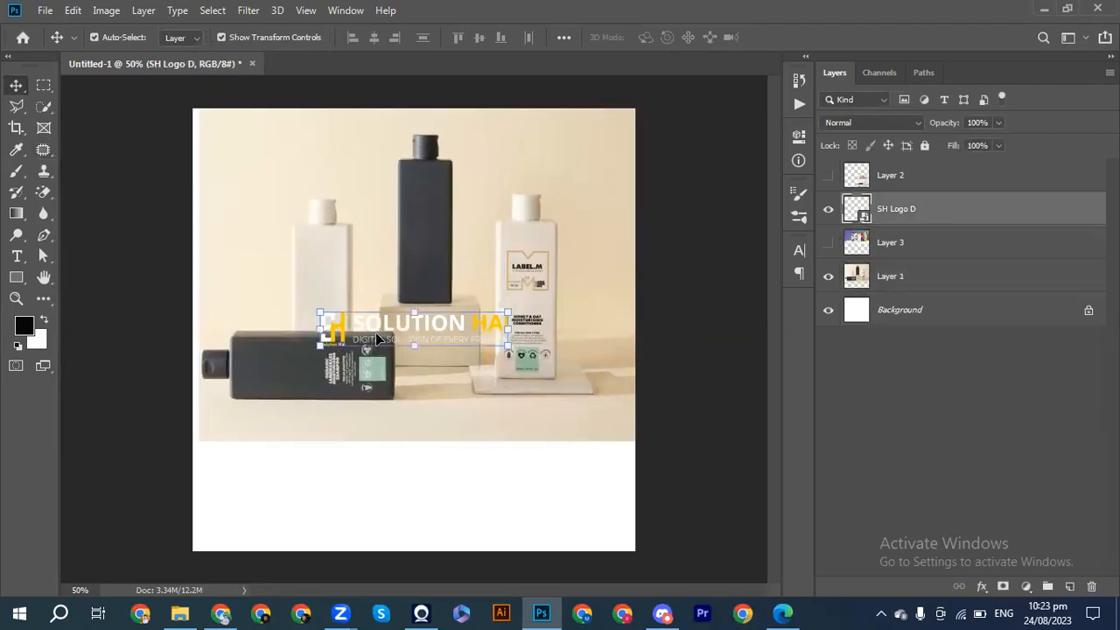
pyautogui.click(399, 328)
pyautogui.moveTo(399, 328)
pyautogui.mouseDown()
pyautogui.moveTo(382, 287)
pyautogui.moveTo(392, 337)
pyautogui.mouseUp()
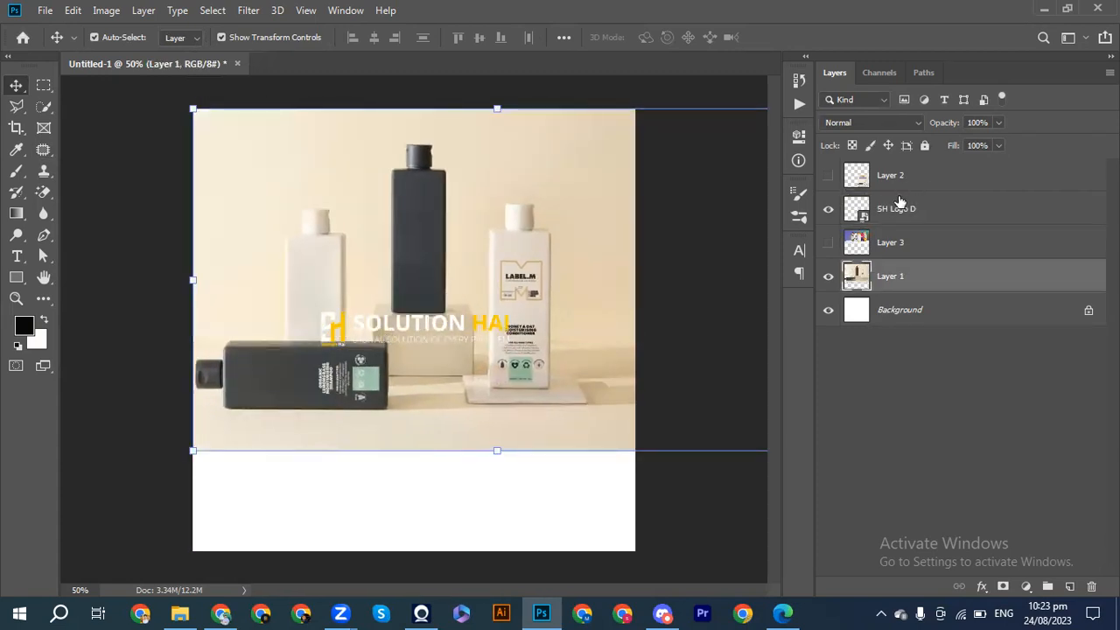
# Enlarge the SH Logo D logo to about 107% and move it over the standing dark bottle in Distort mode.
pyautogui.click(880, 210)
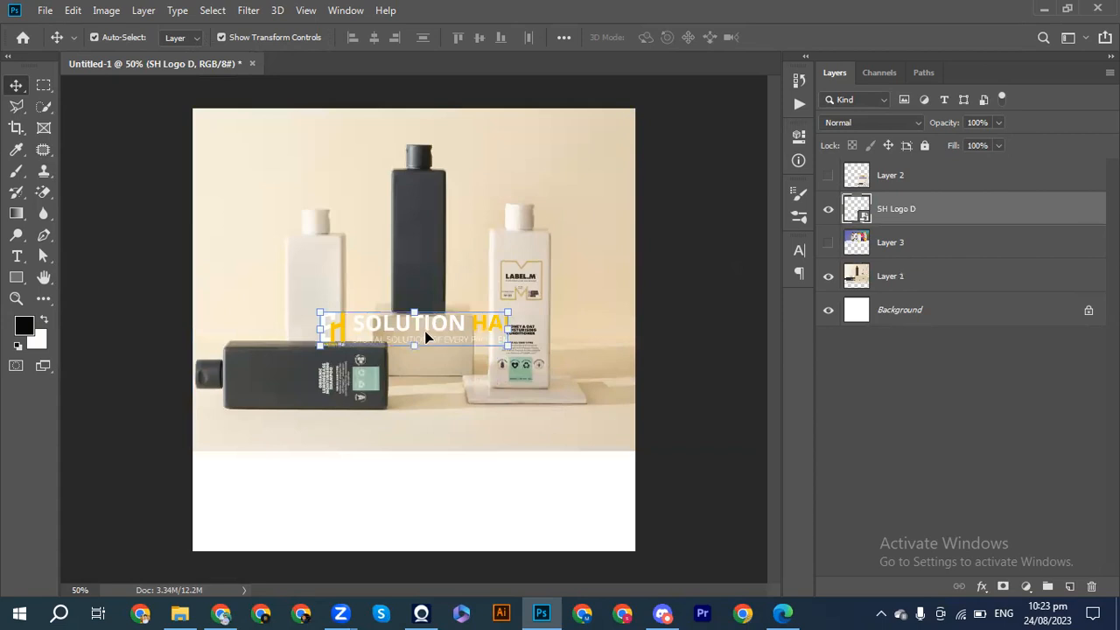
pyautogui.moveTo(511, 347); pyautogui.dragTo(522, 357)
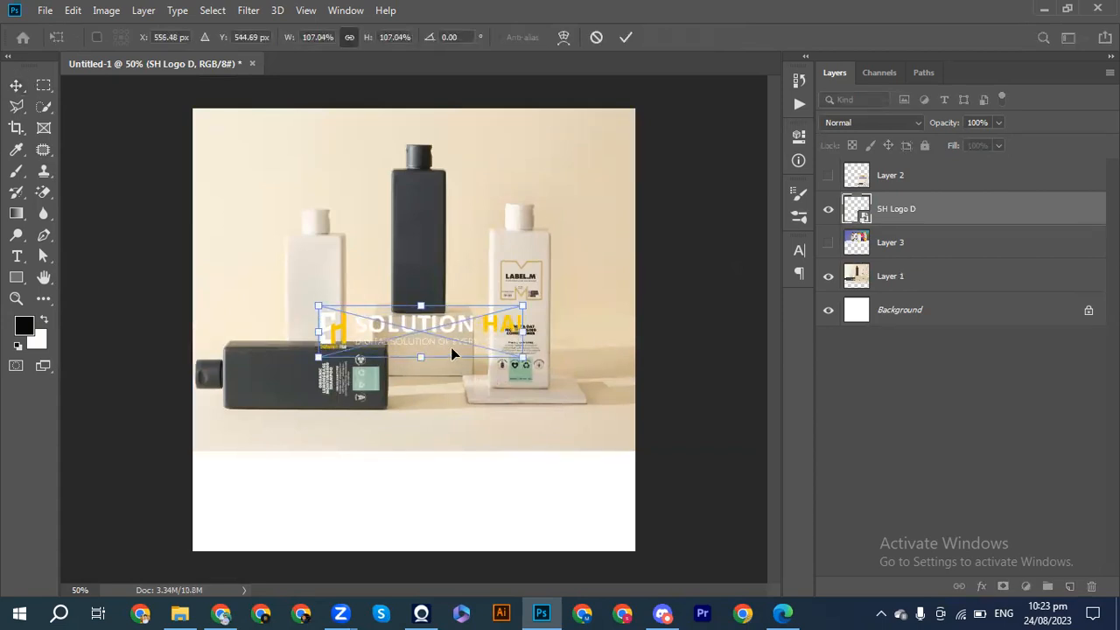
pyautogui.rightClick(435, 337)
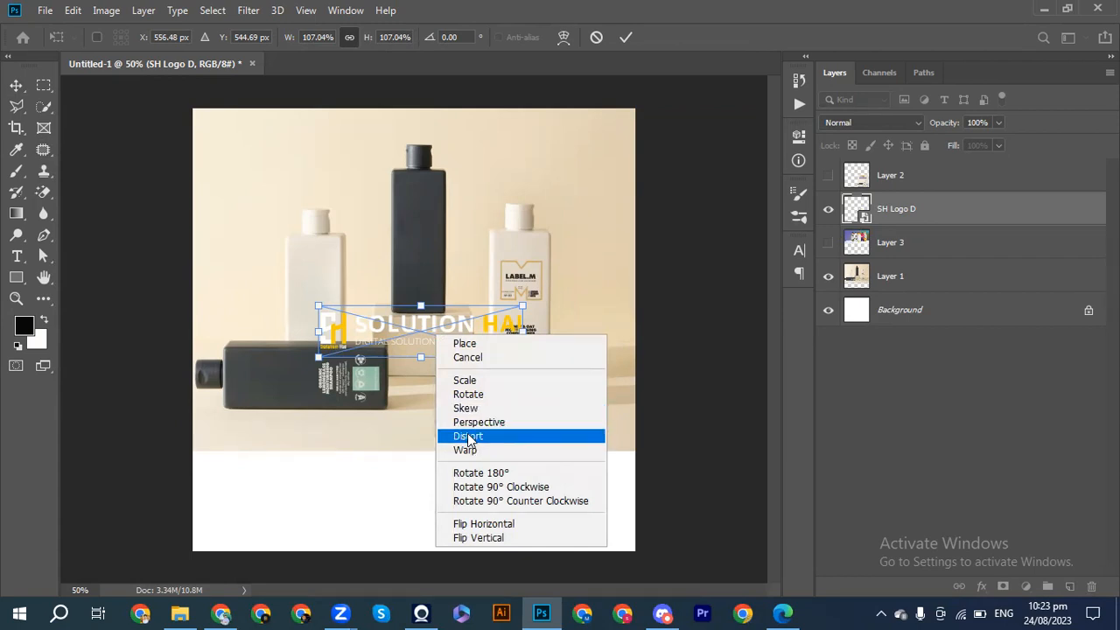
pyautogui.click(468, 436)
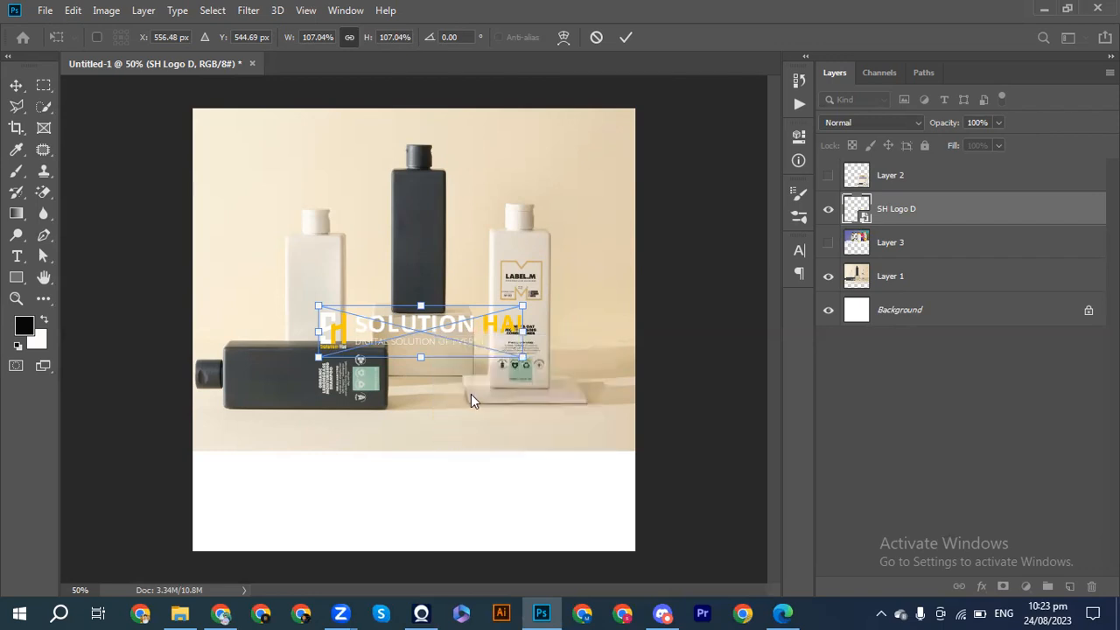
pyautogui.moveTo(524, 360)
pyautogui.mouseDown()
pyautogui.moveTo(564, 325)
pyautogui.moveTo(513, 350)
pyautogui.mouseUp()
pyautogui.moveTo(321, 360); pyautogui.dragTo(320, 347)
pyautogui.moveTo(414, 326); pyautogui.dragTo(416, 220)
# Distort the logo by pulling its two left corners in to the standing dark bottle's left edge.
pyautogui.moveTo(314, 201); pyautogui.dragTo(335, 195)
pyautogui.moveTo(316, 242); pyautogui.dragTo(347, 239)
pyautogui.moveTo(335, 196); pyautogui.dragTo(376, 198)
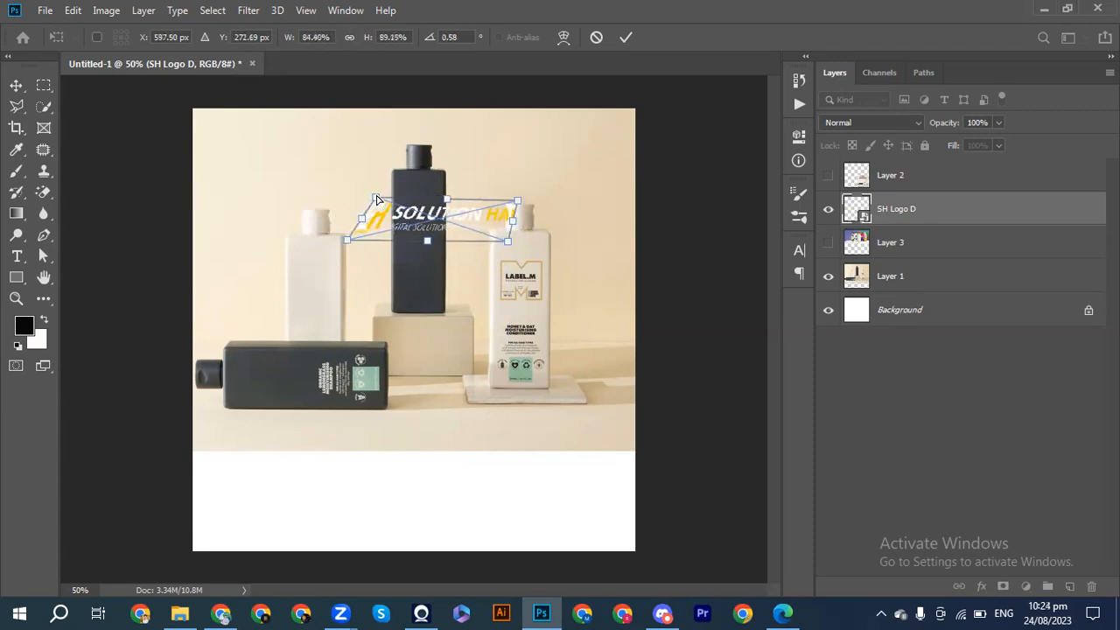
pyautogui.moveTo(350, 241); pyautogui.dragTo(378, 239)
pyautogui.moveTo(375, 199); pyautogui.dragTo(394, 200)
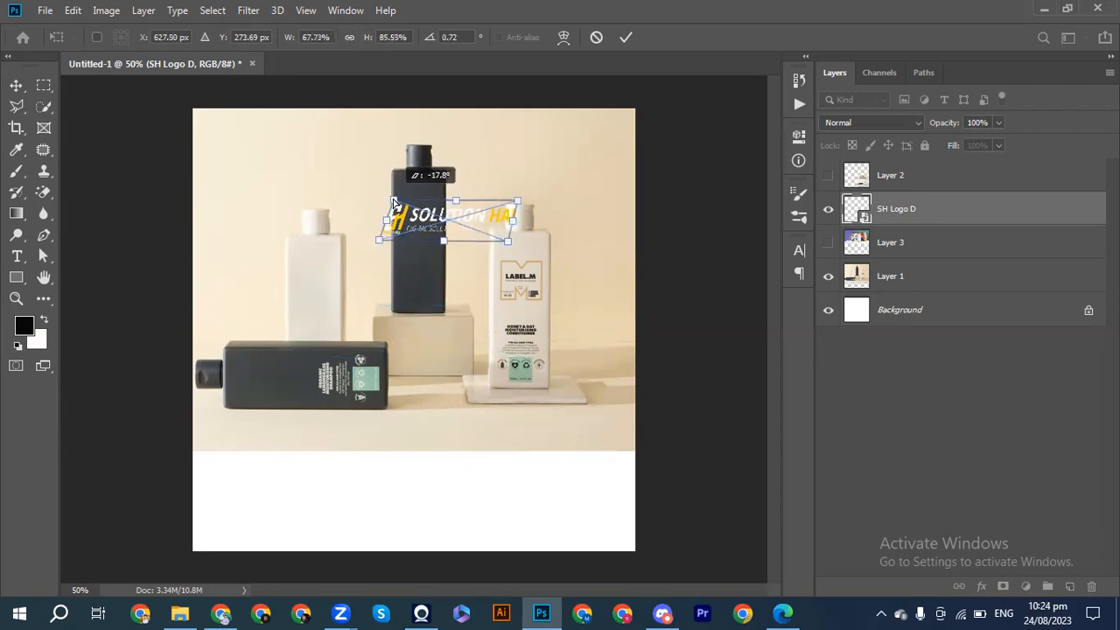
pyautogui.moveTo(382, 242); pyautogui.dragTo(394, 240)
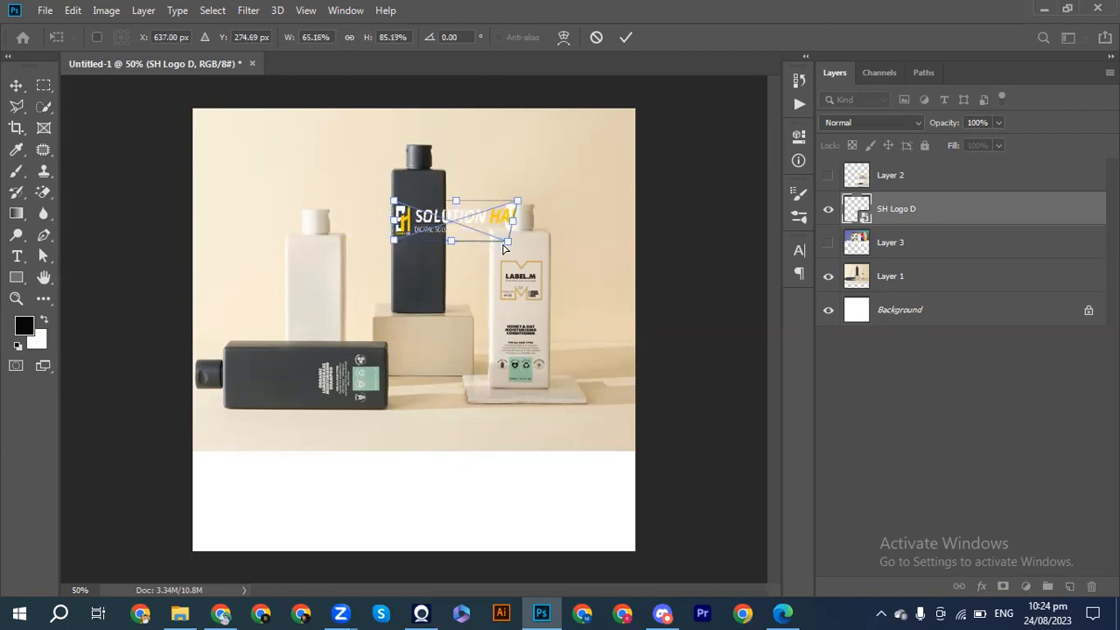
# Distort the logo's right corners inward to the dark bottle's right edge and lower its upper-left corner.
pyautogui.moveTo(504, 245); pyautogui.dragTo(466, 201)
pyautogui.moveTo(470, 240); pyautogui.dragTo(448, 231)
pyautogui.hotkey('ctrl', '+')
pyautogui.hotkey('ctrl', '+')
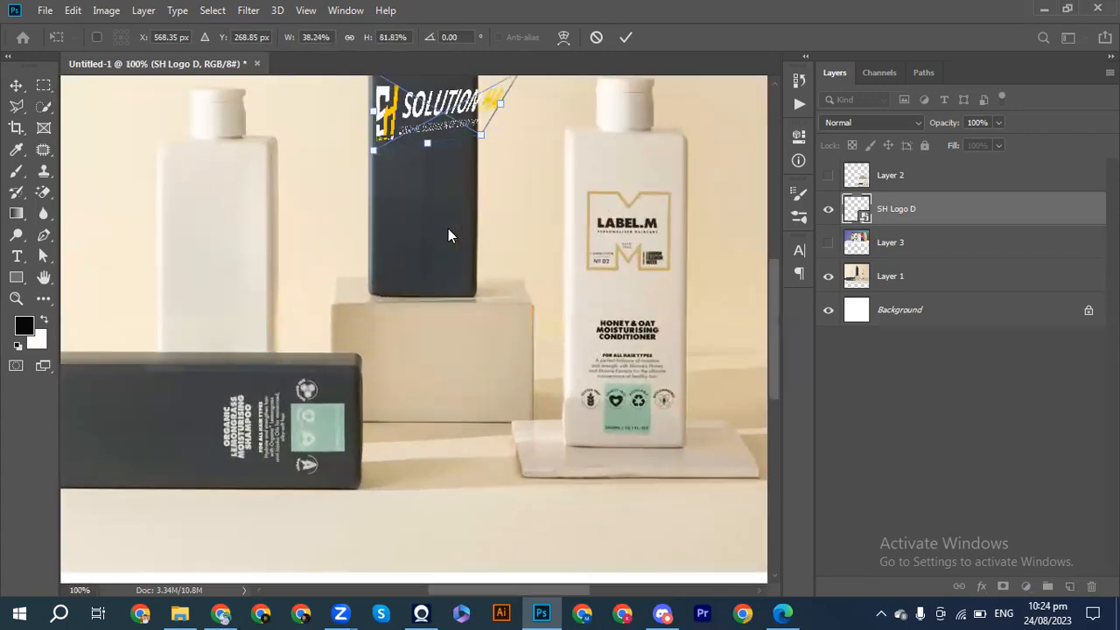
pyautogui.scroll(4, 448, 228)
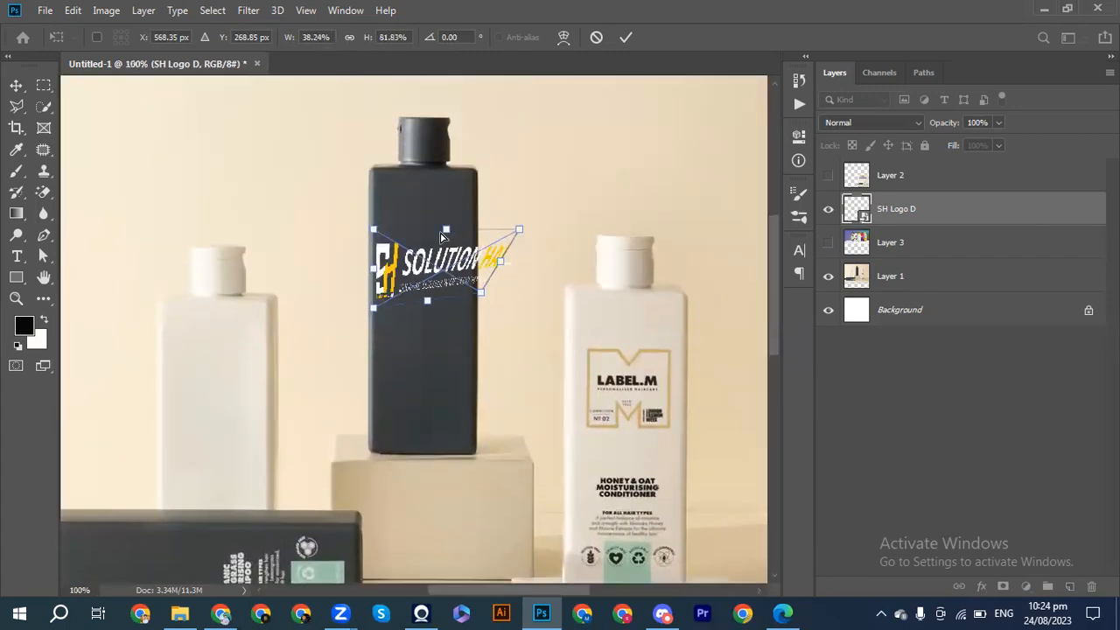
pyautogui.moveTo(374, 233); pyautogui.dragTo(376, 273)
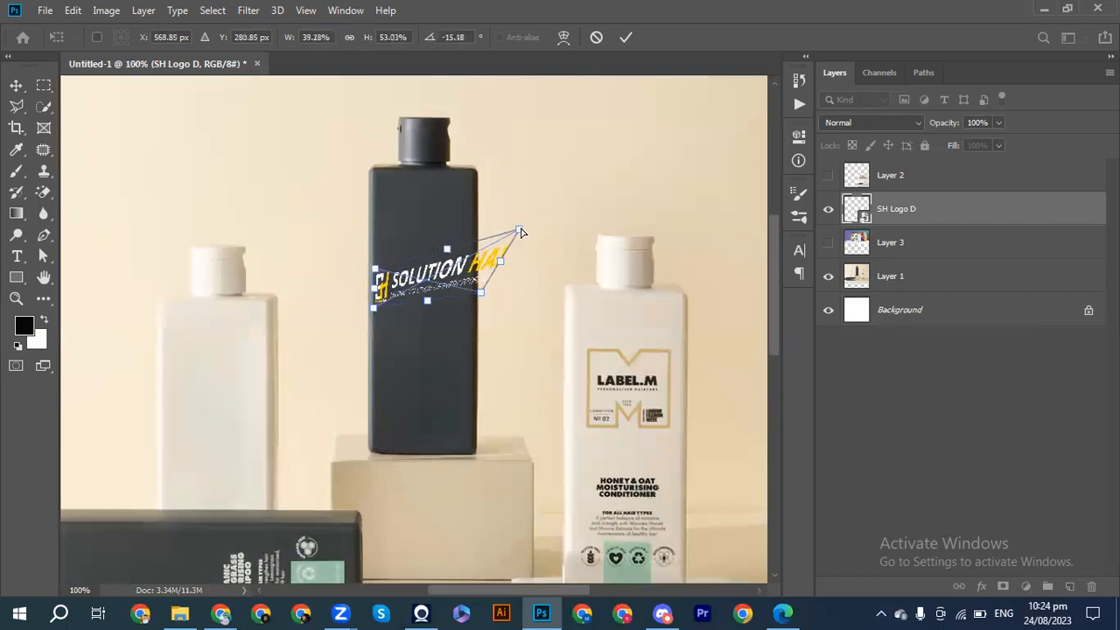
pyautogui.moveTo(511, 238); pyautogui.dragTo(474, 303)
# Adjust the logo's corners so it sits level within the dark bottle's front, and apply the distortion.
pyautogui.moveTo(377, 274); pyautogui.dragTo(384, 268)
pyautogui.moveTo(375, 309); pyautogui.dragTo(387, 306)
pyautogui.moveTo(481, 266); pyautogui.dragTo(471, 265)
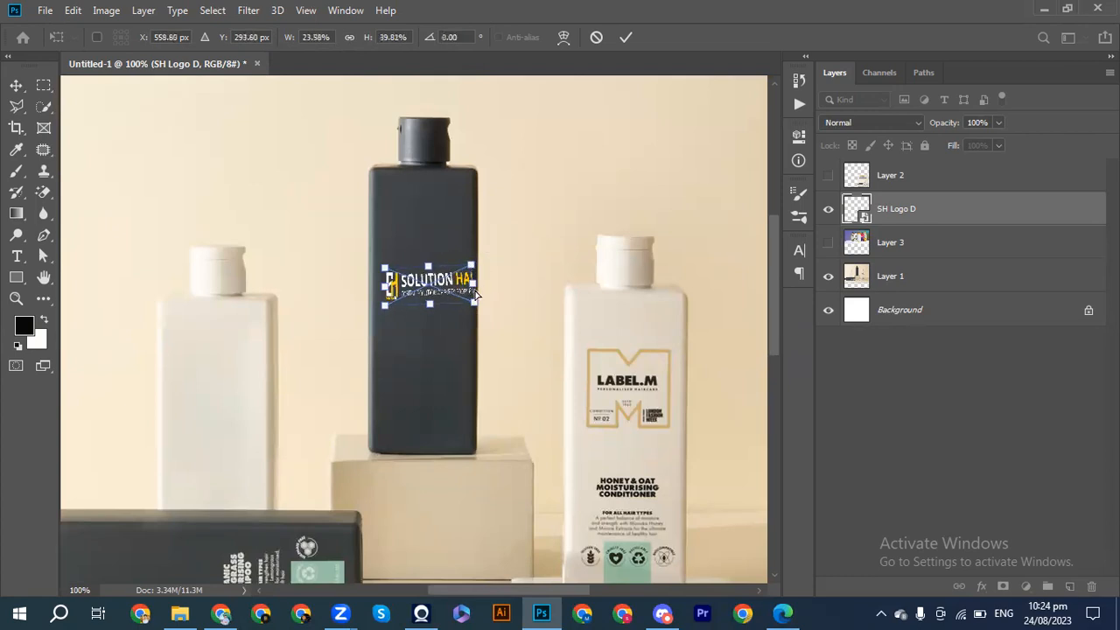
pyautogui.moveTo(471, 306); pyautogui.dragTo(469, 273)
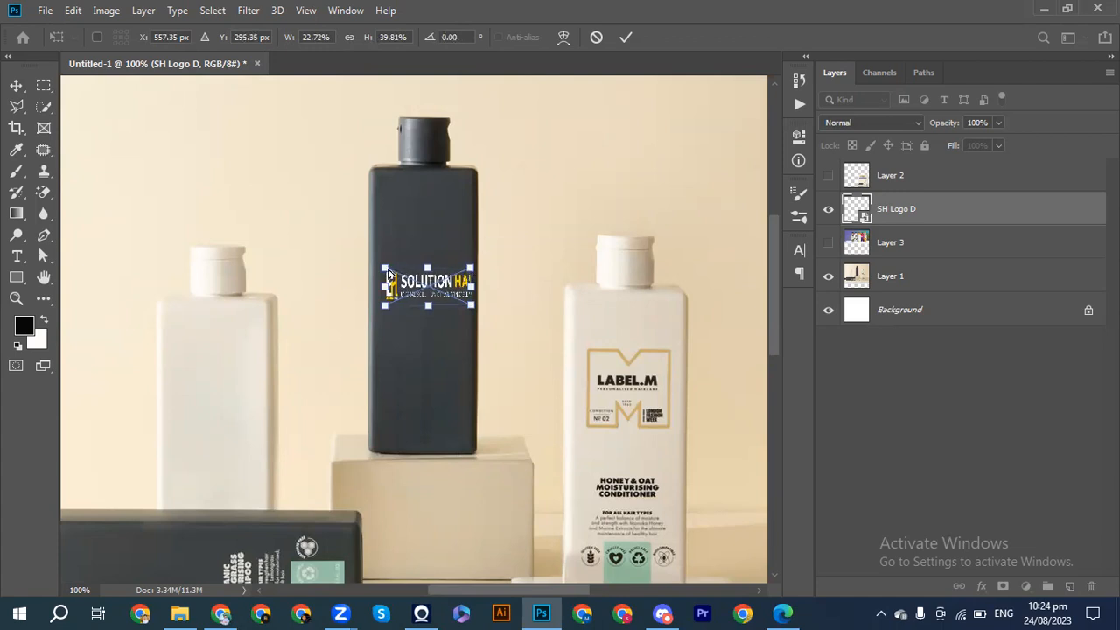
pyautogui.moveTo(386, 271); pyautogui.dragTo(386, 279)
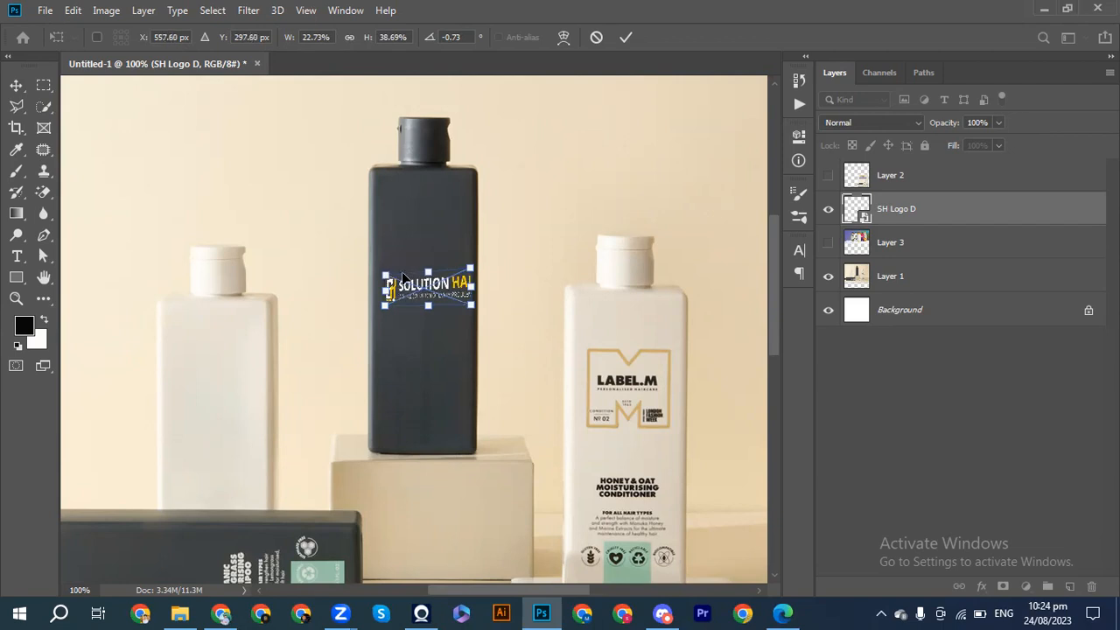
pyautogui.moveTo(470, 274); pyautogui.dragTo(471, 279)
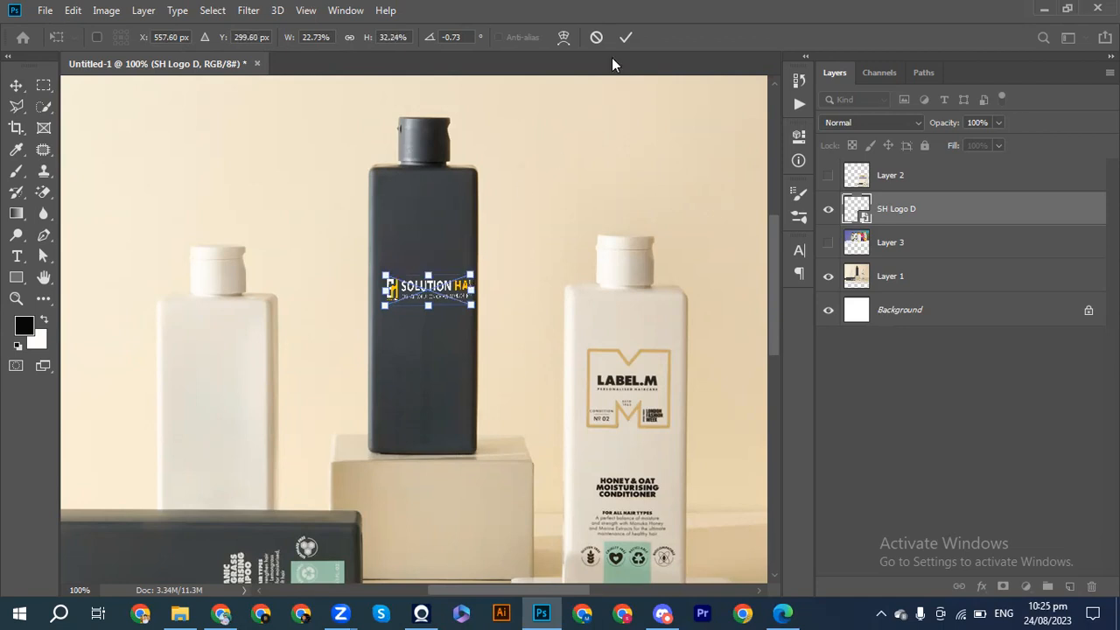
pyautogui.click(625, 36)
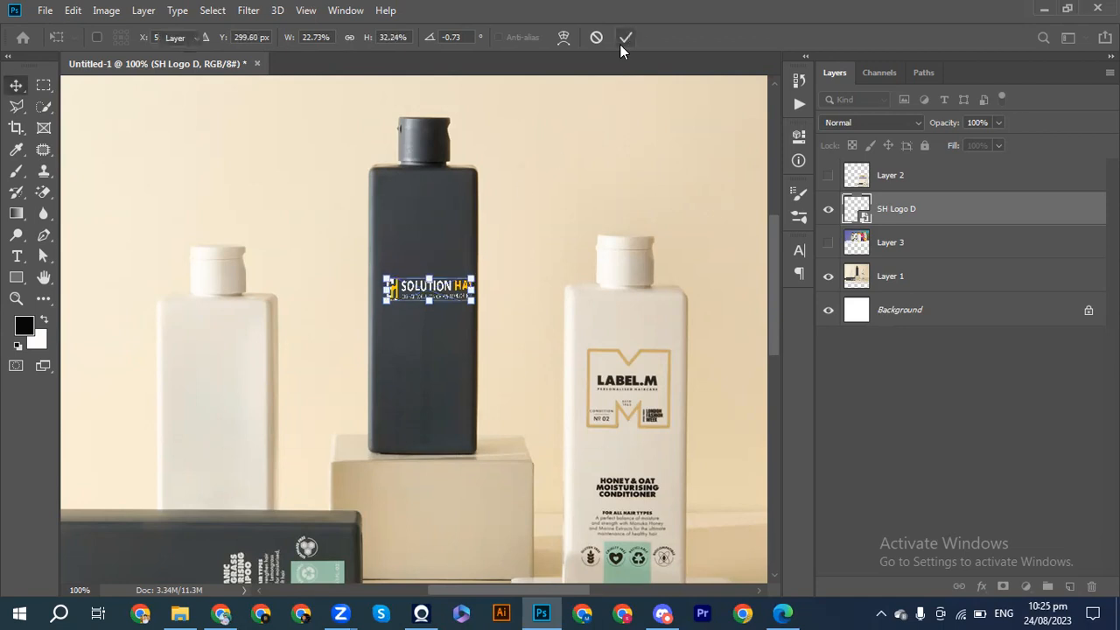
# Check the logo on the dark bottle without its transform box, and delete the SH Logo D layer.
pyautogui.click(464, 250)
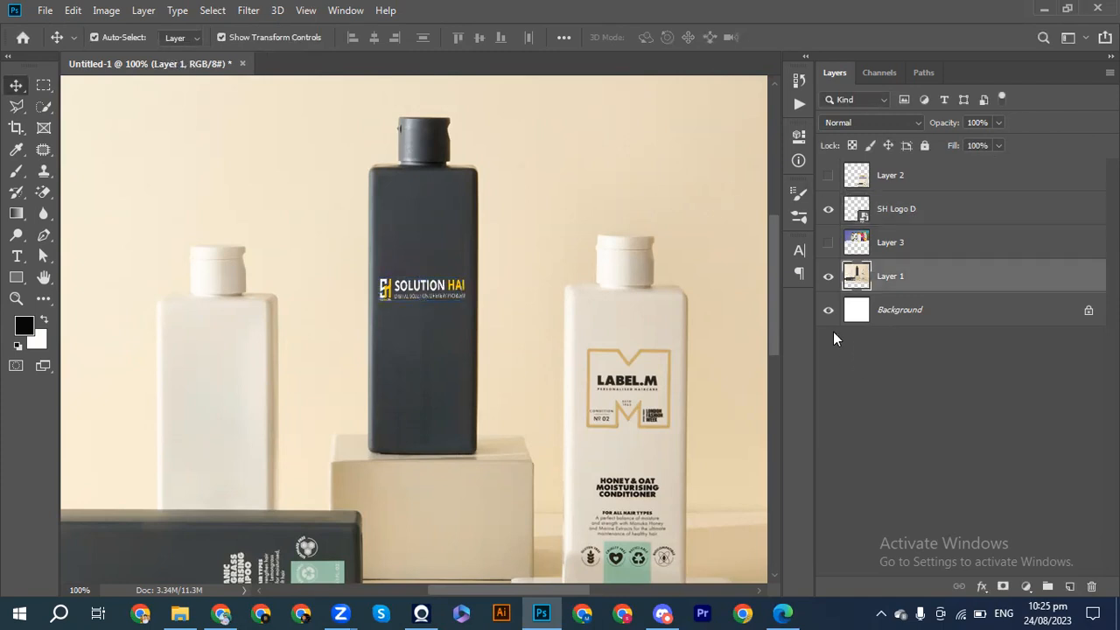
pyautogui.click(432, 287)
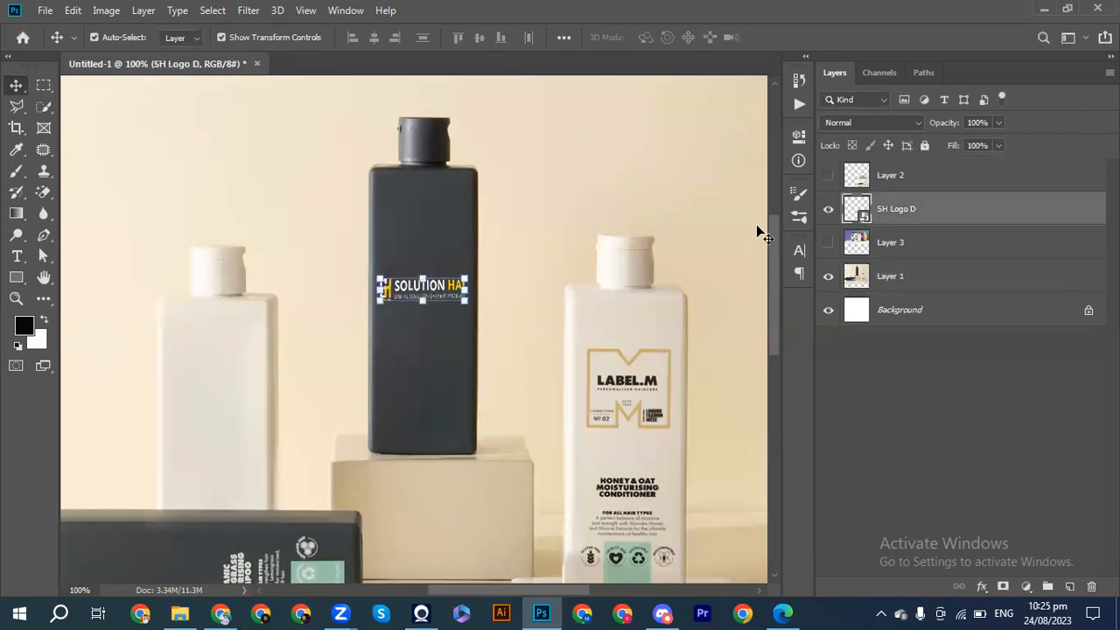
pyautogui.press('Delete')
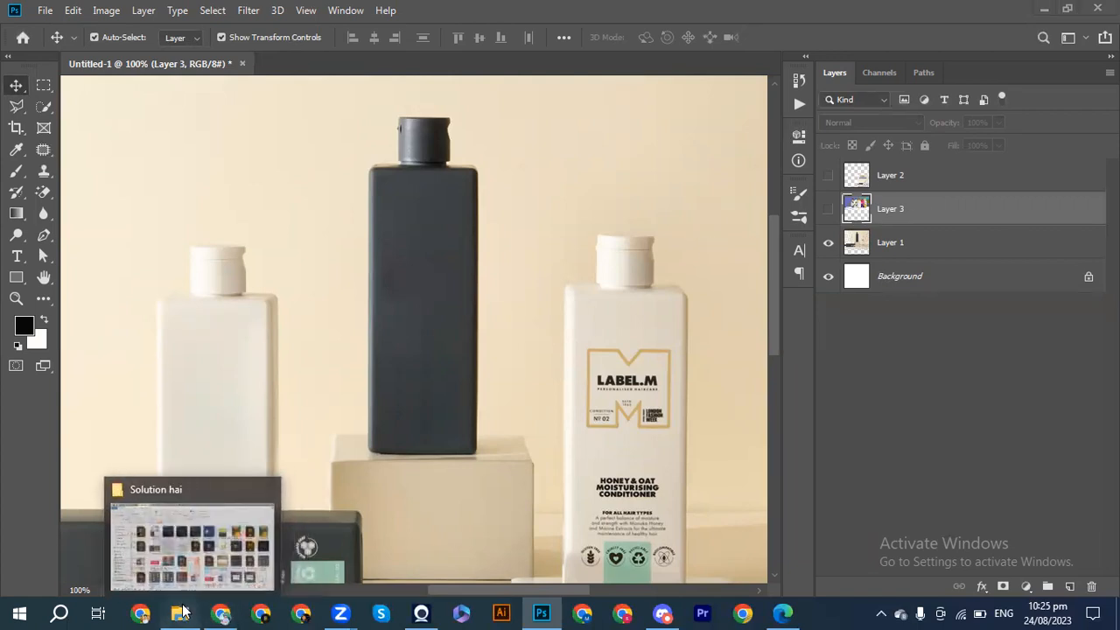
# Place SH Logo D from the Solution hai folder in the document again and rasterize its layer.
pyautogui.click(258, 521)
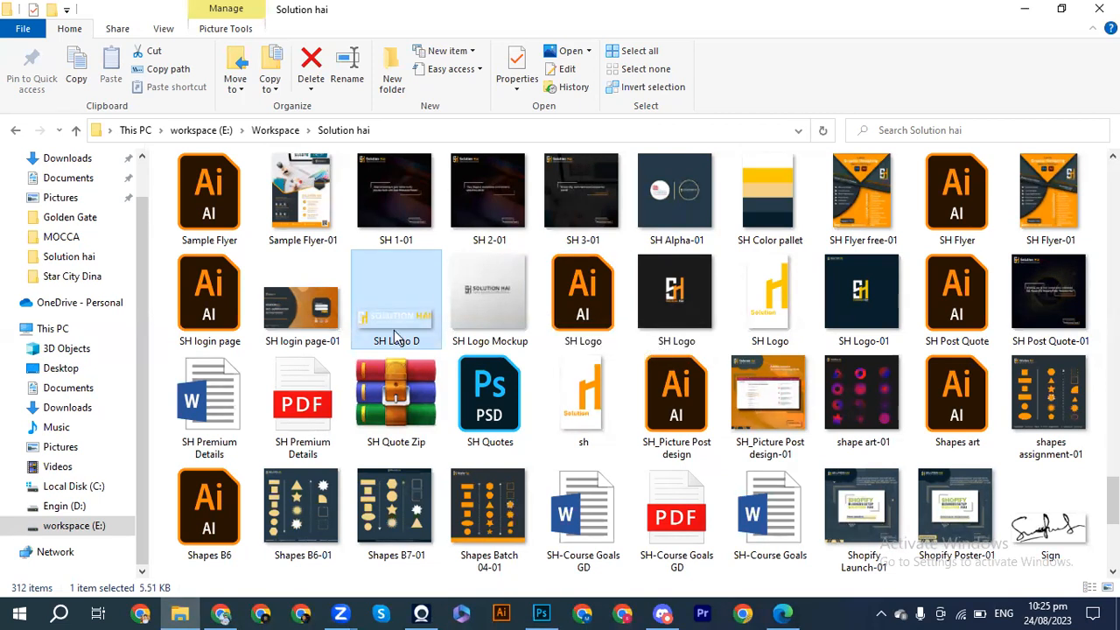
pyautogui.moveTo(394, 337); pyautogui.dragTo(416, 305)
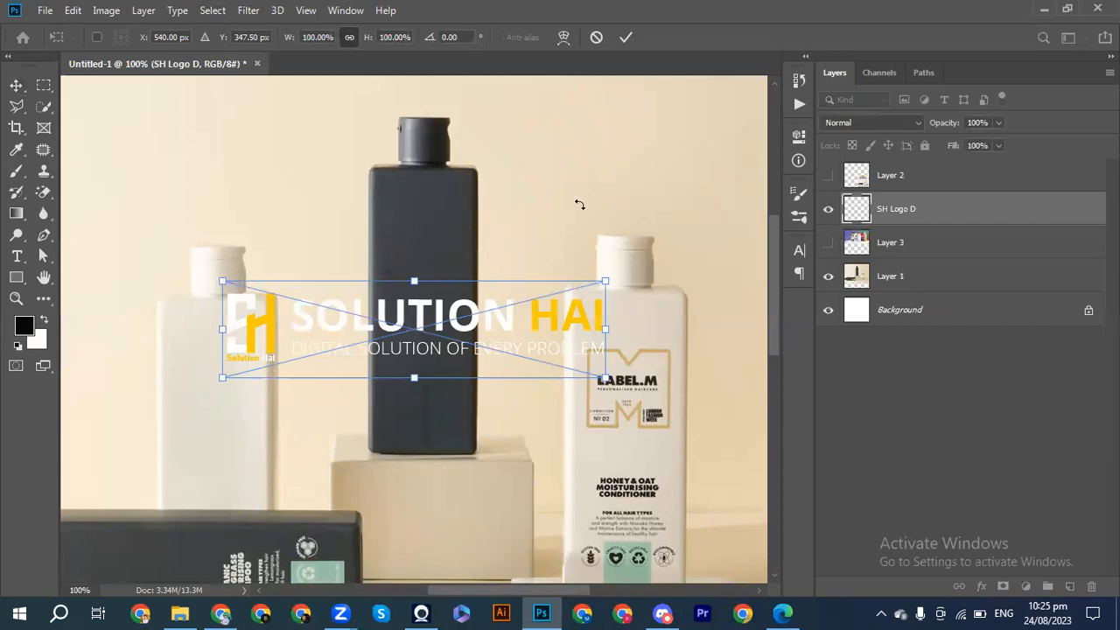
pyautogui.click(625, 38)
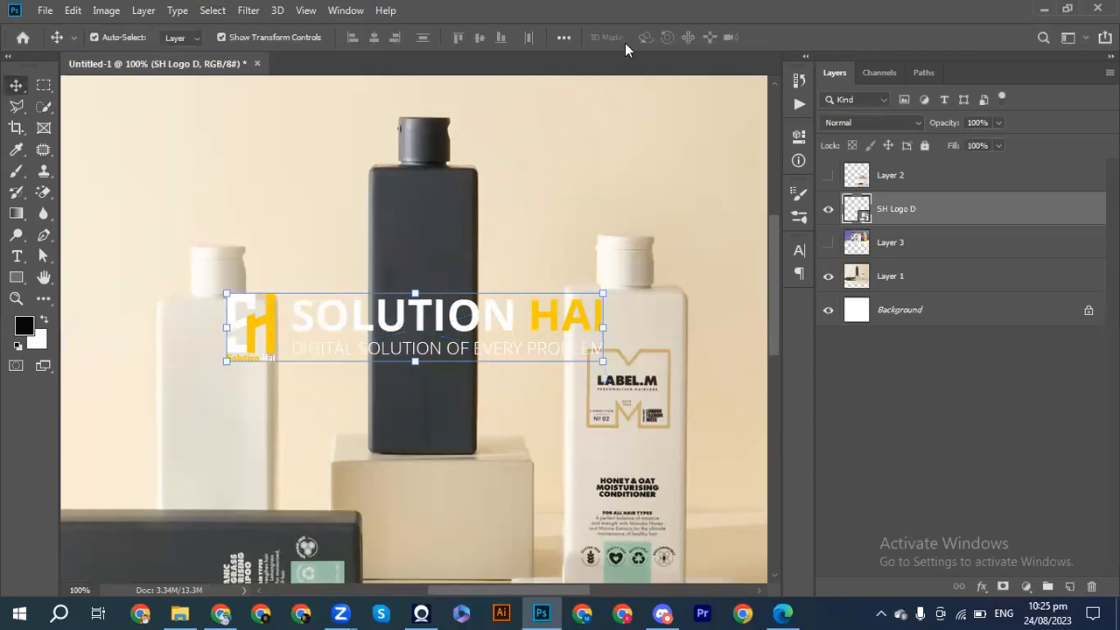
pyautogui.rightClick(930, 200)
pyautogui.click(764, 293)
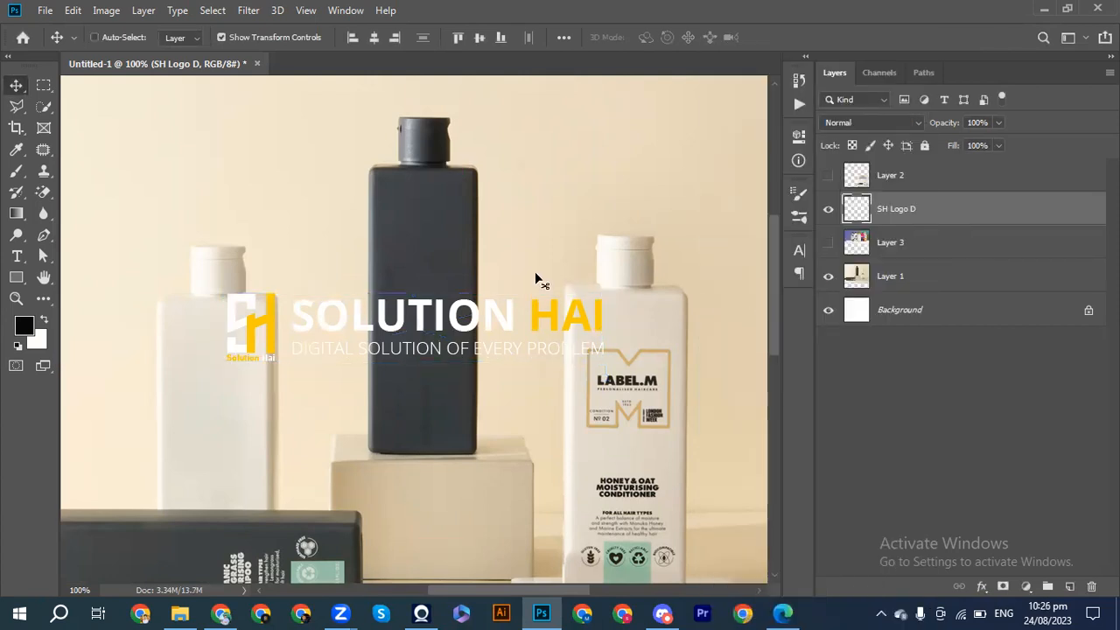
# Cut the logo artwork from the SH Logo D layer and open the Vanishing Point filter on the standing dark bottle.
pyautogui.hotkey('ctrl', 'x')
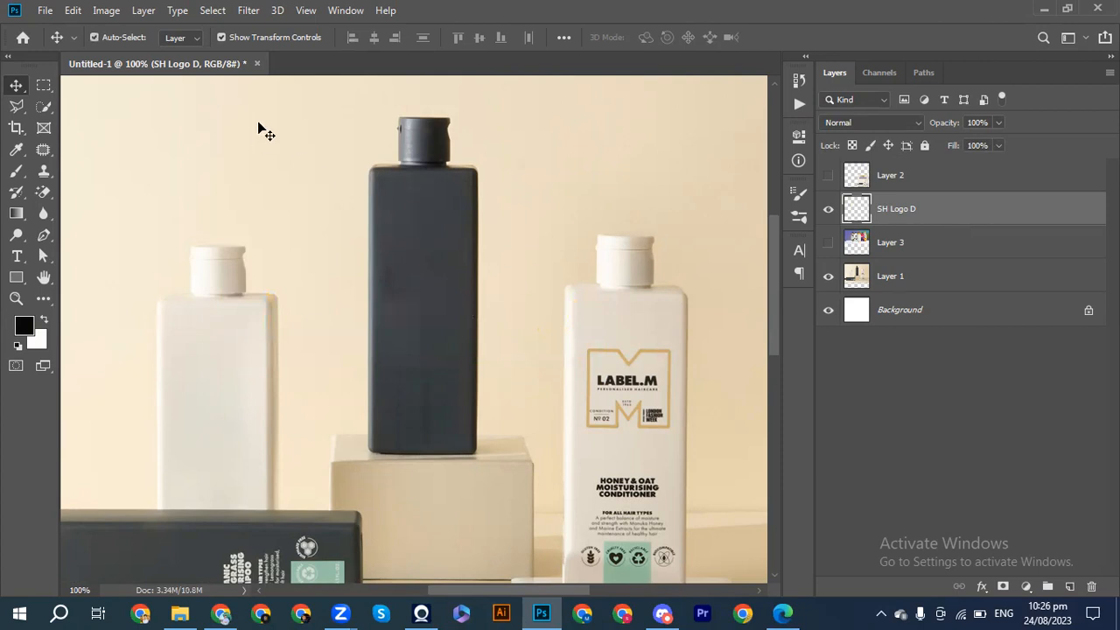
pyautogui.click(249, 10)
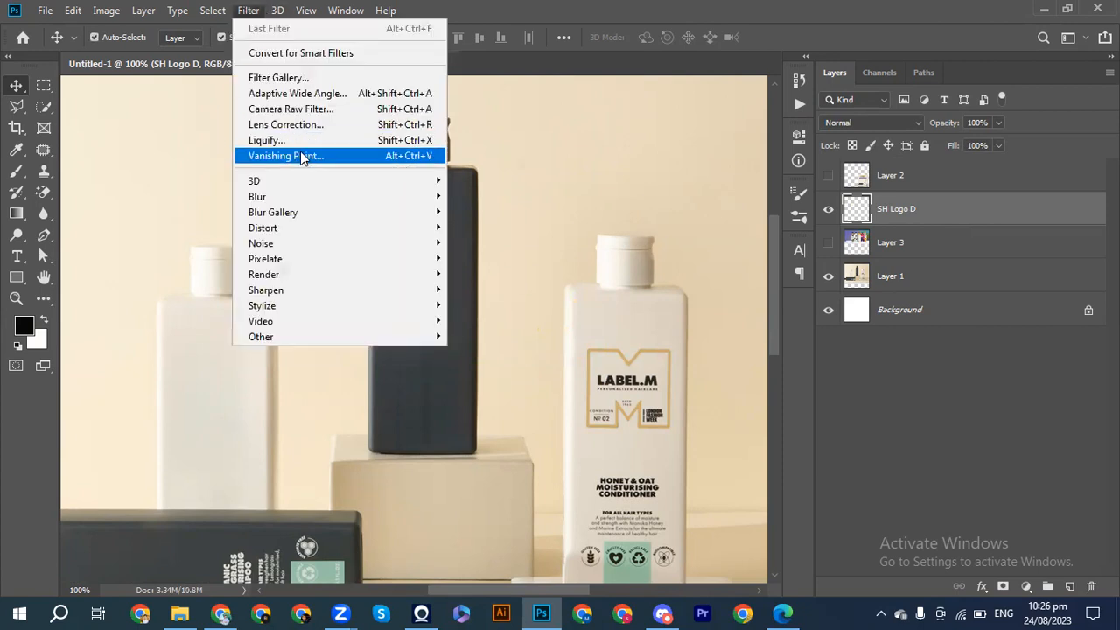
pyautogui.click(301, 153)
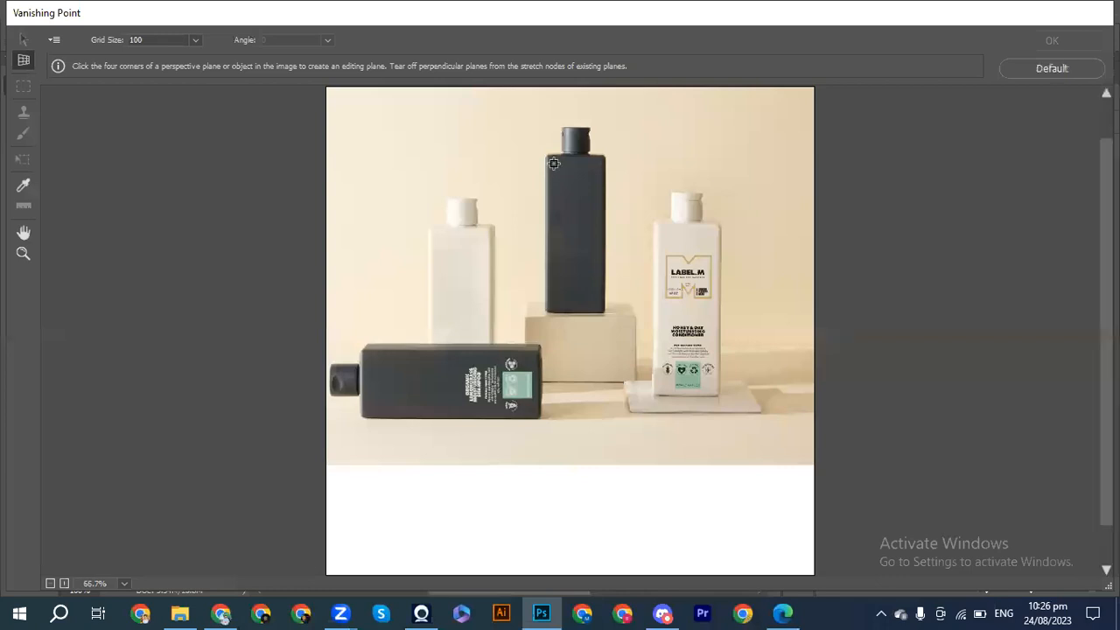
pyautogui.keyDown('alt'); pyautogui.scroll(2, 555, 168); pyautogui.keyUp('alt')
pyautogui.scroll(3, 554, 163)
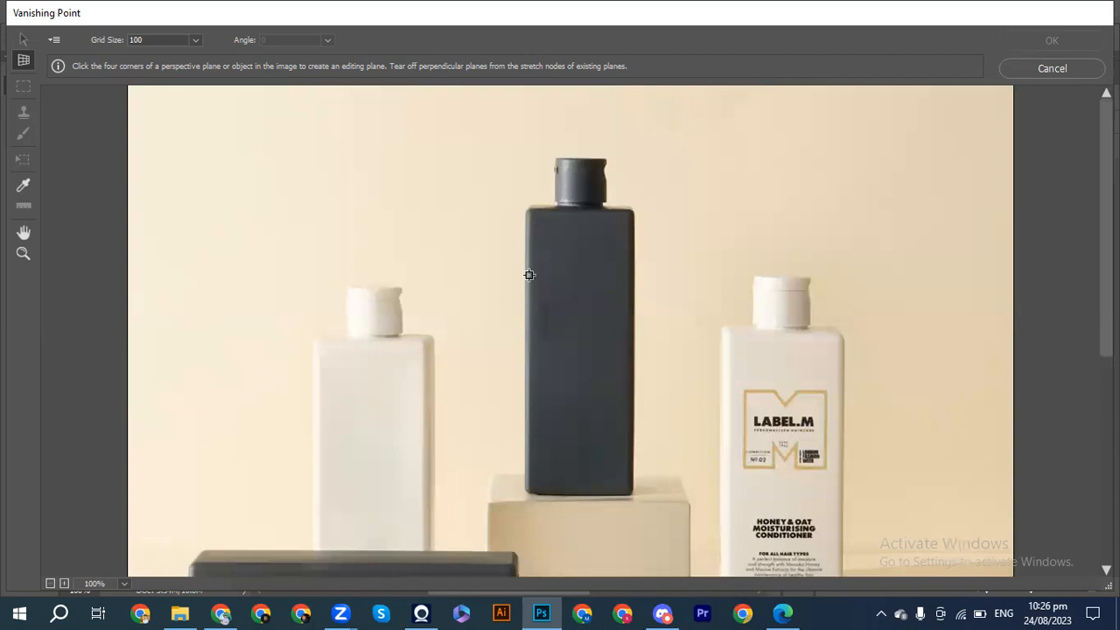
# Create a perspective plane over the standing dark bottle's front face and fine-tune its upper corner.
pyautogui.click(531, 212)
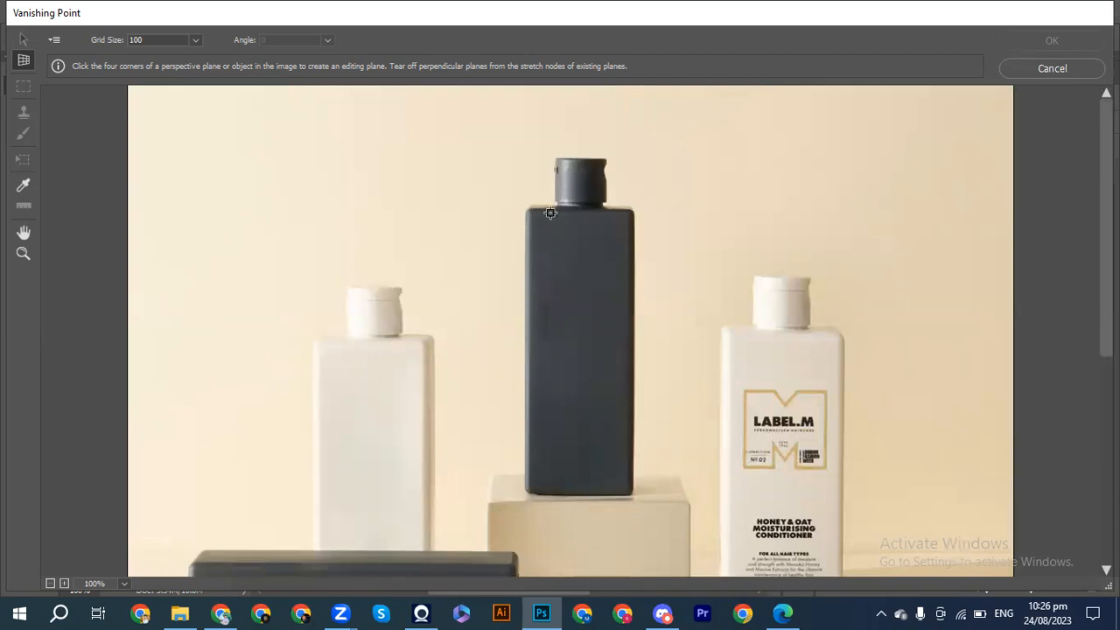
pyautogui.click(626, 212)
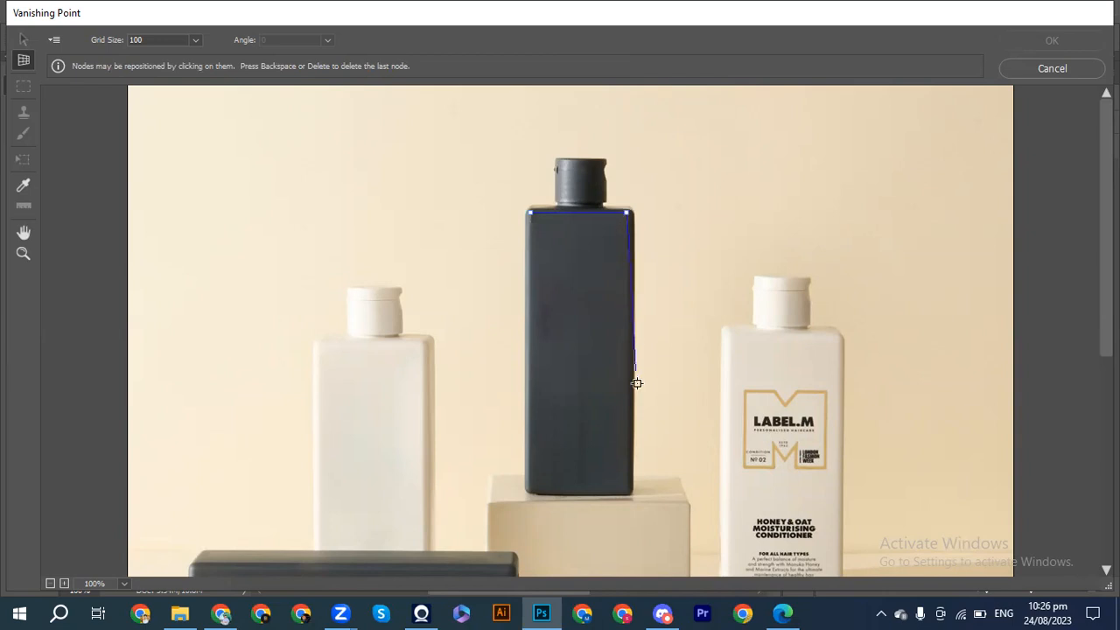
pyautogui.click(628, 492)
pyautogui.click(530, 492)
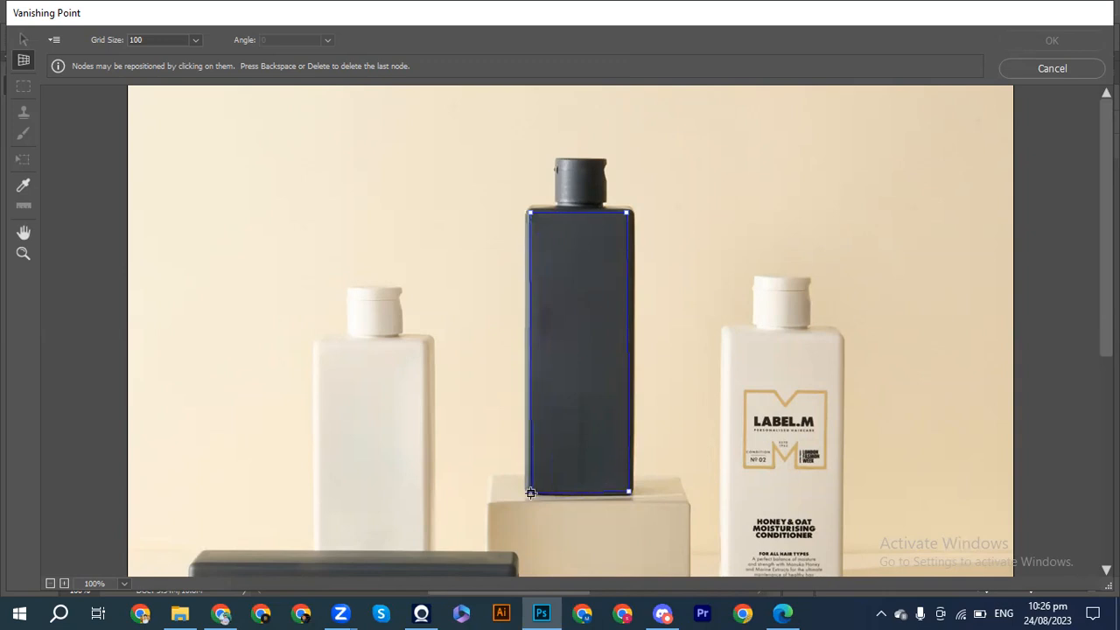
pyautogui.click(530, 492)
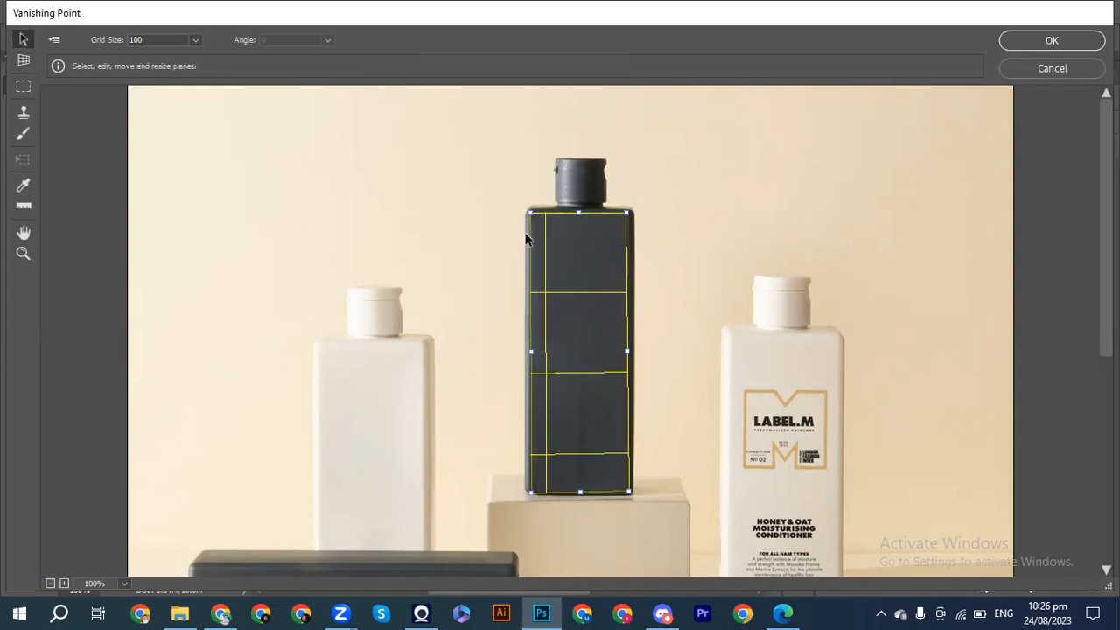
pyautogui.moveTo(530, 214); pyautogui.dragTo(533, 219)
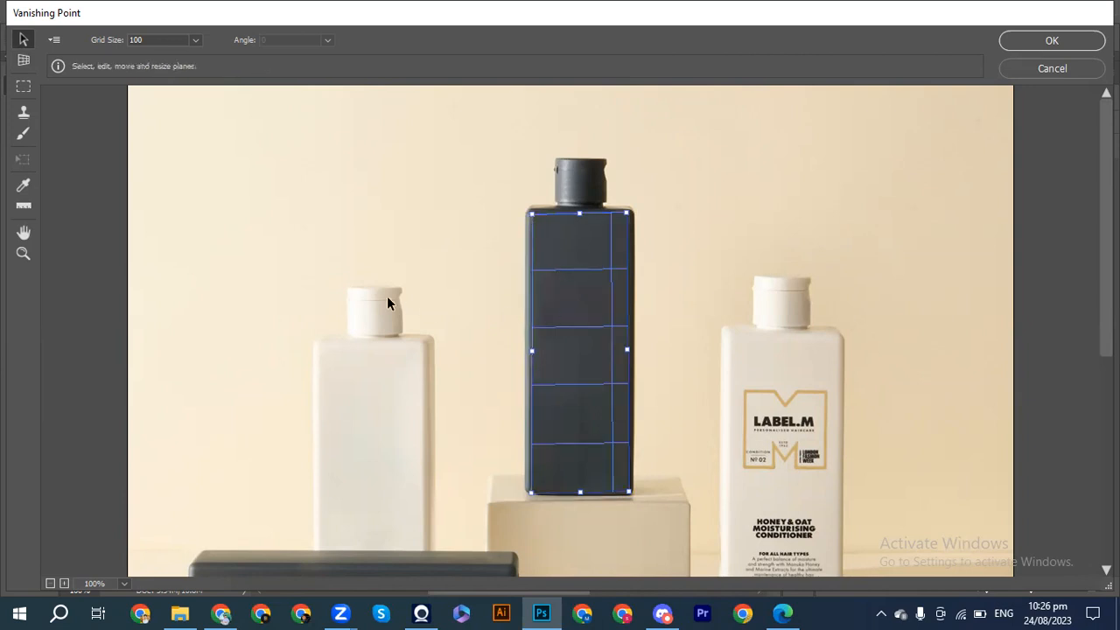
# Paste the Solution Hai logo into Vanishing Point and move it onto the dark bottle's plane.
pyautogui.hotkey('ctrl', '-')
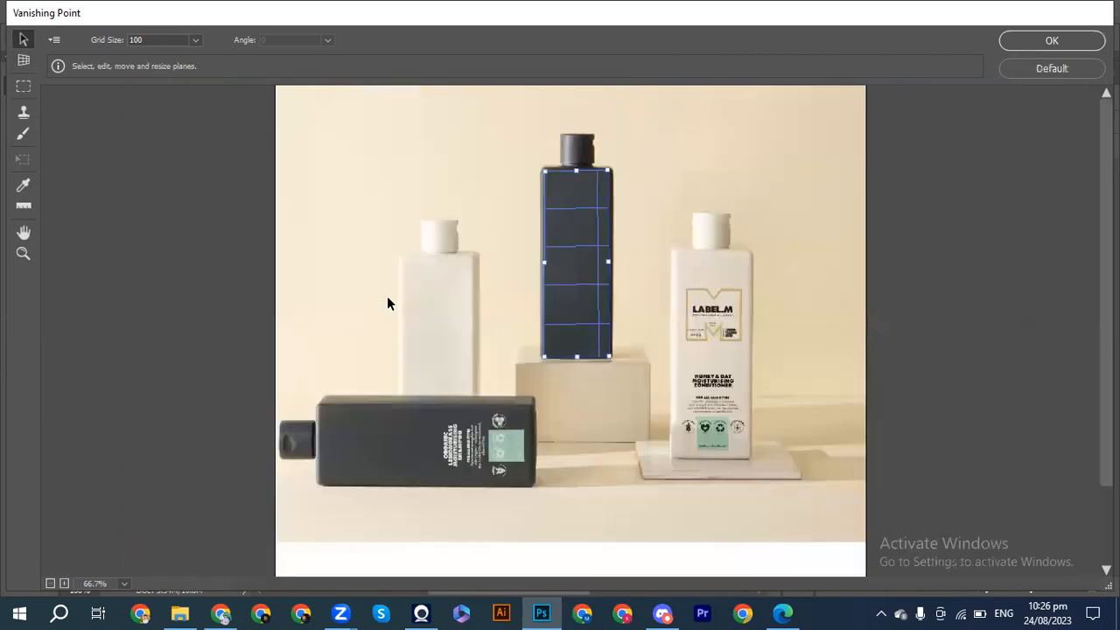
pyautogui.hotkey('ctrl', 'v')
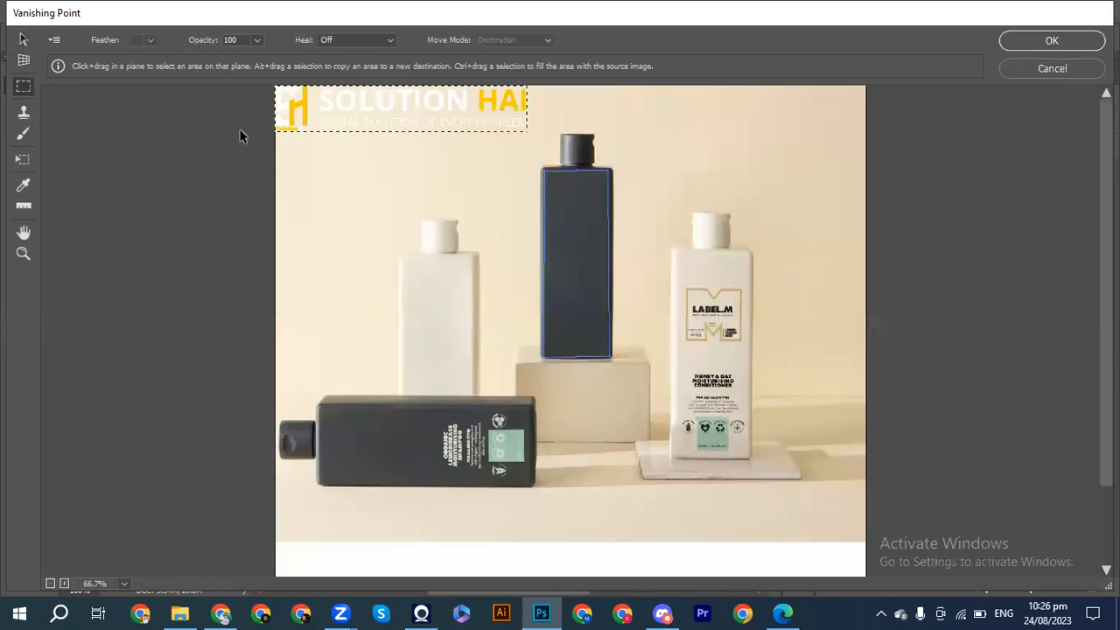
pyautogui.moveTo(284, 113); pyautogui.dragTo(253, 282)
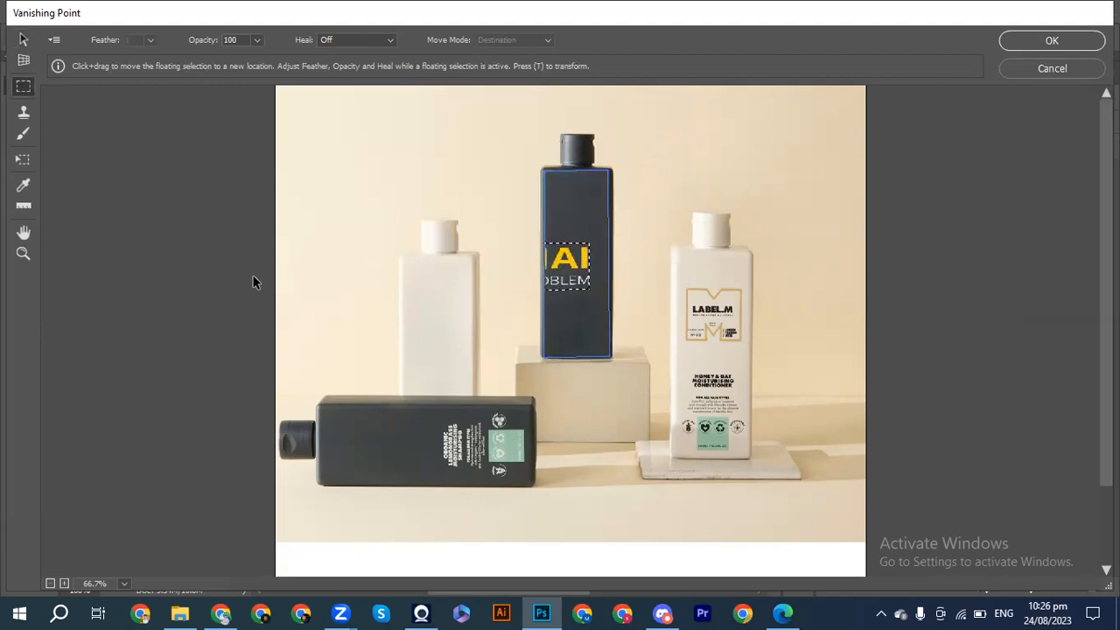
# Scale the logo down to fit within the dark bottle's width and rotate it to read horizontally.
pyautogui.press('t')
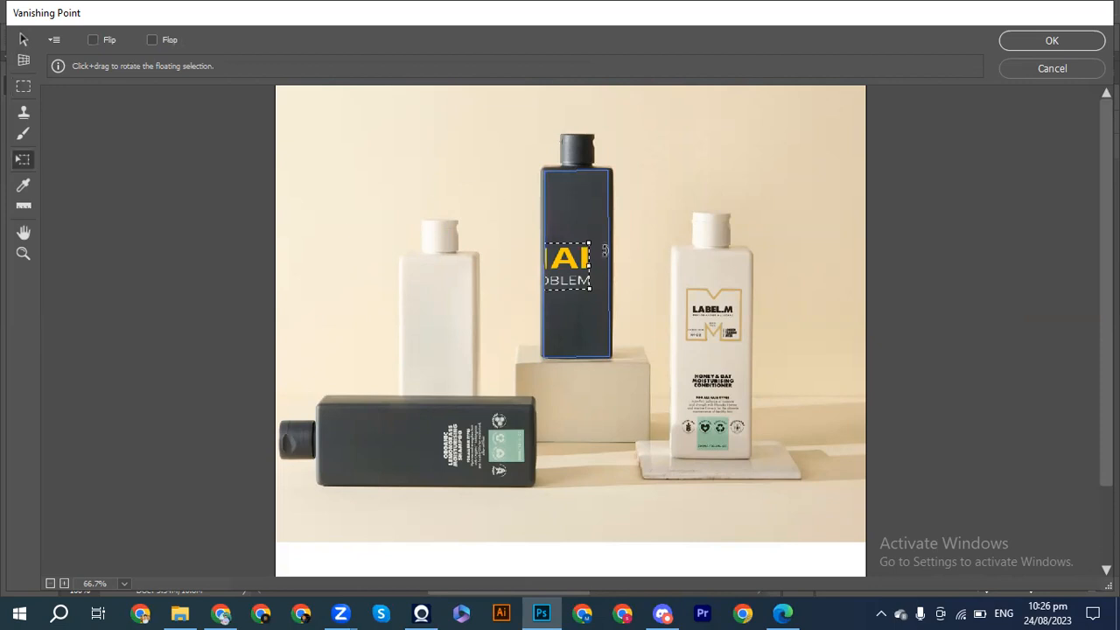
pyautogui.moveTo(589, 240); pyautogui.dragTo(562, 181)
pyautogui.moveTo(557, 248); pyautogui.dragTo(583, 250)
pyautogui.moveTo(562, 184); pyautogui.dragTo(528, 180)
pyautogui.moveTo(577, 260)
pyautogui.mouseDown()
pyautogui.moveTo(550, 197)
pyautogui.moveTo(567, 260)
pyautogui.mouseUp()
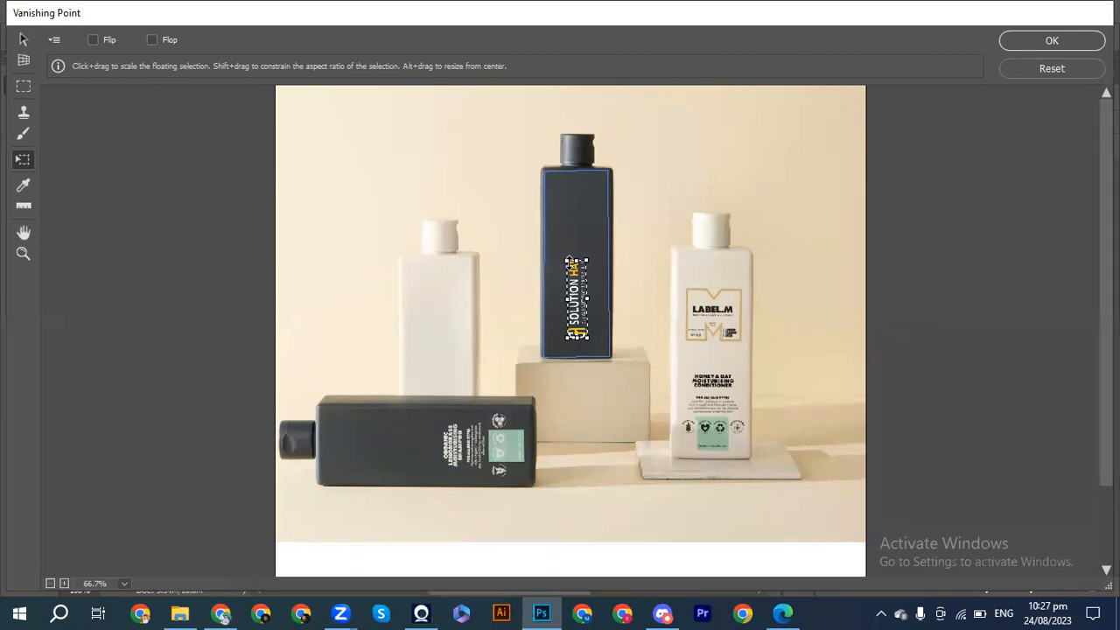
pyautogui.moveTo(584, 299); pyautogui.dragTo(578, 268)
pyautogui.moveTo(586, 308)
pyautogui.mouseDown()
pyautogui.moveTo(602, 336)
pyautogui.moveTo(594, 343)
pyautogui.moveTo(583, 289)
pyautogui.mouseUp()
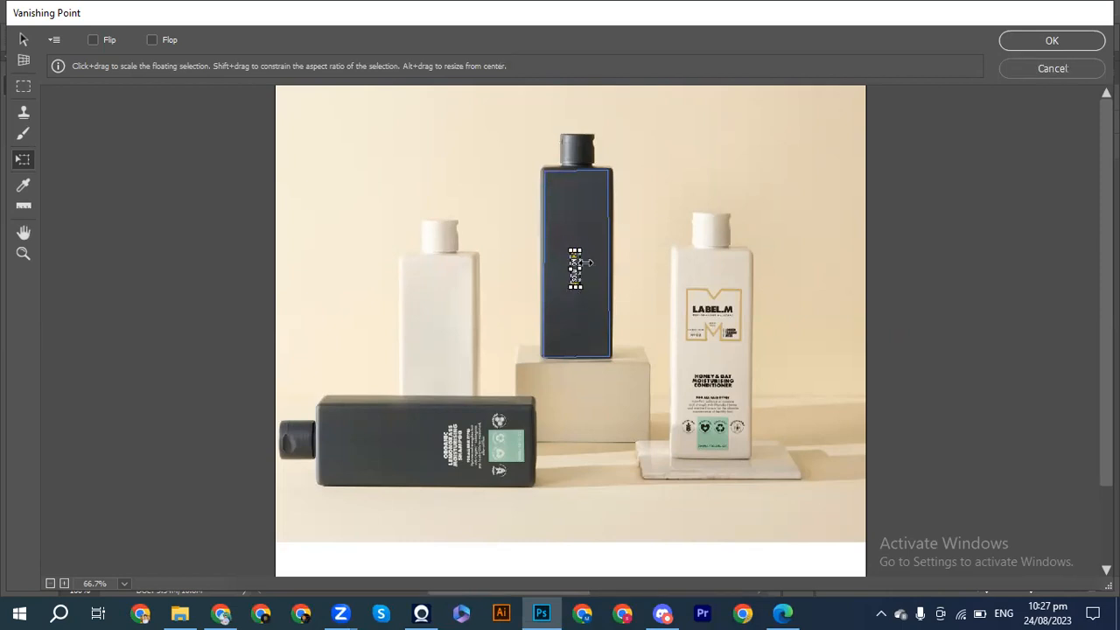
pyautogui.moveTo(584, 249); pyautogui.dragTo(605, 275)
# Level the logo, enlarge it slightly and centre it across the dark bottle's front.
pyautogui.hotkey('ctrl', '+')
pyautogui.hotkey('ctrl', '+')
pyautogui.hotkey('ctrl', '+')
pyautogui.hotkey('ctrl', '+')
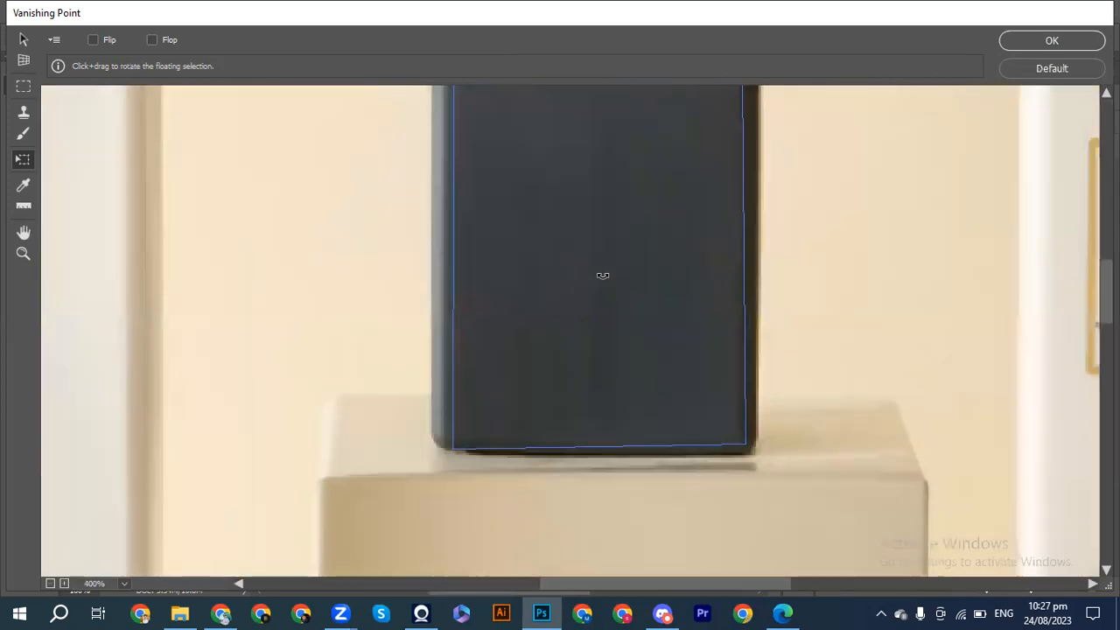
pyautogui.scroll(10, 603, 275)
pyautogui.scroll(-1, 603, 275)
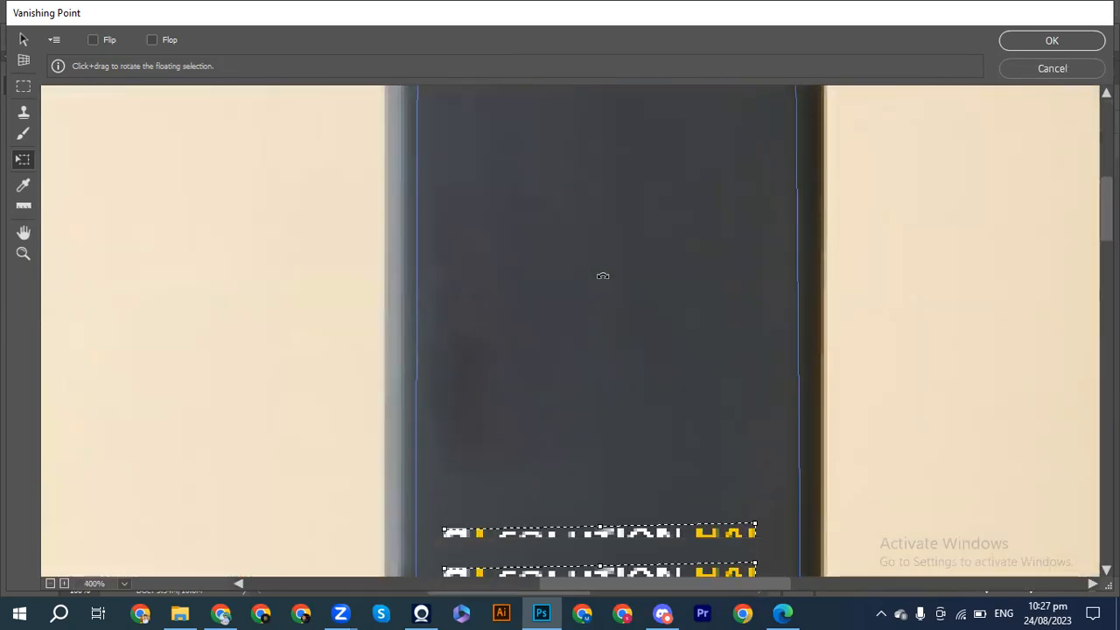
pyautogui.scroll(-3, 603, 275)
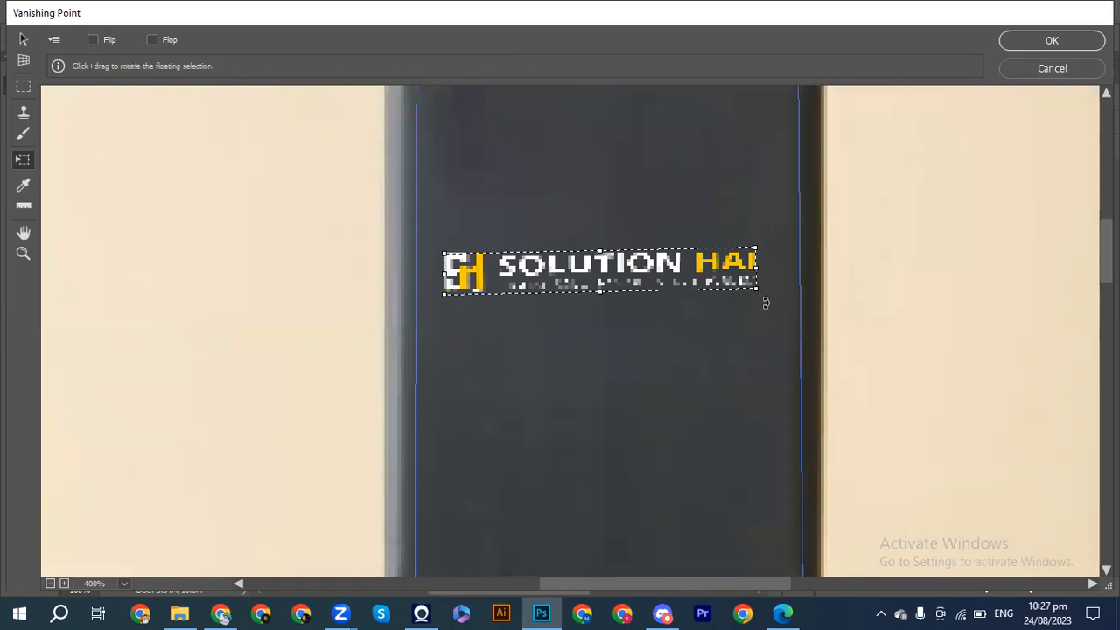
pyautogui.moveTo(766, 303); pyautogui.dragTo(766, 306)
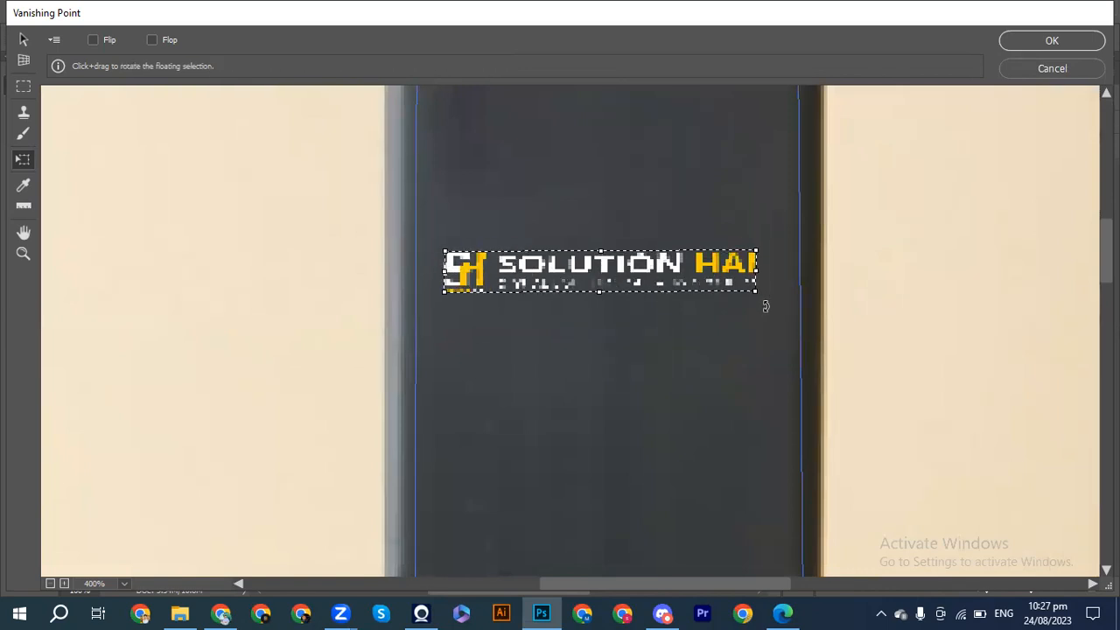
pyautogui.moveTo(765, 306); pyautogui.dragTo(769, 297)
pyautogui.press('Right')
pyautogui.press('Right')
pyautogui.press('Right')
pyautogui.press('Right')
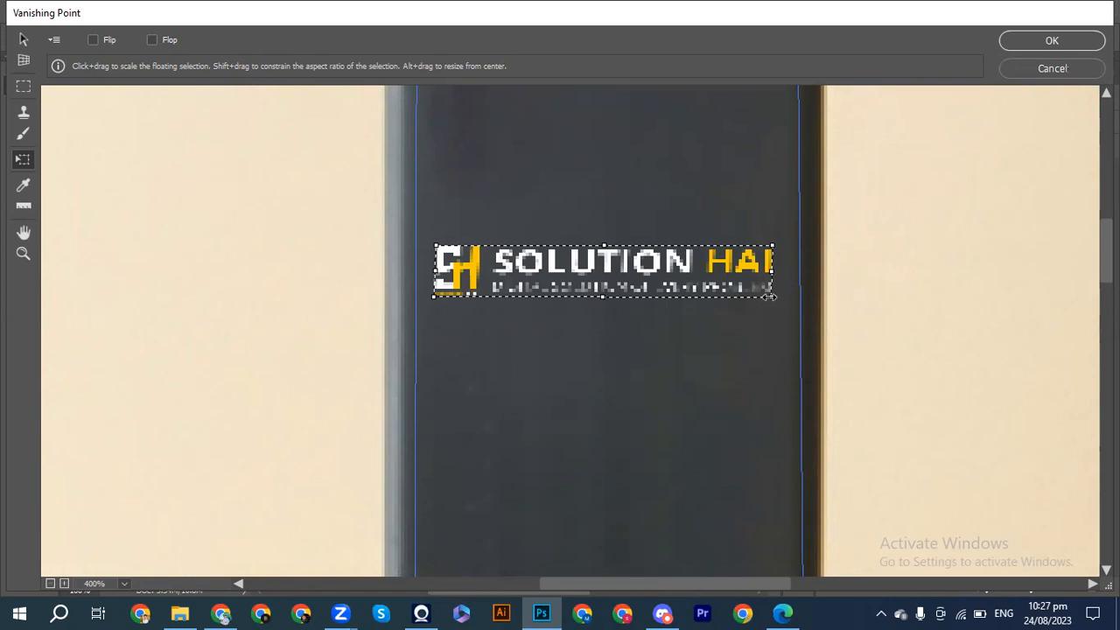
# Move the logo to the upper part of the dark bottle's front and apply the Vanishing Point filter.
pyautogui.hotkey('ctrl', '-')
pyautogui.hotkey('ctrl', '-')
pyautogui.hotkey('ctrl', '-')
pyautogui.hotkey('ctrl', '-')
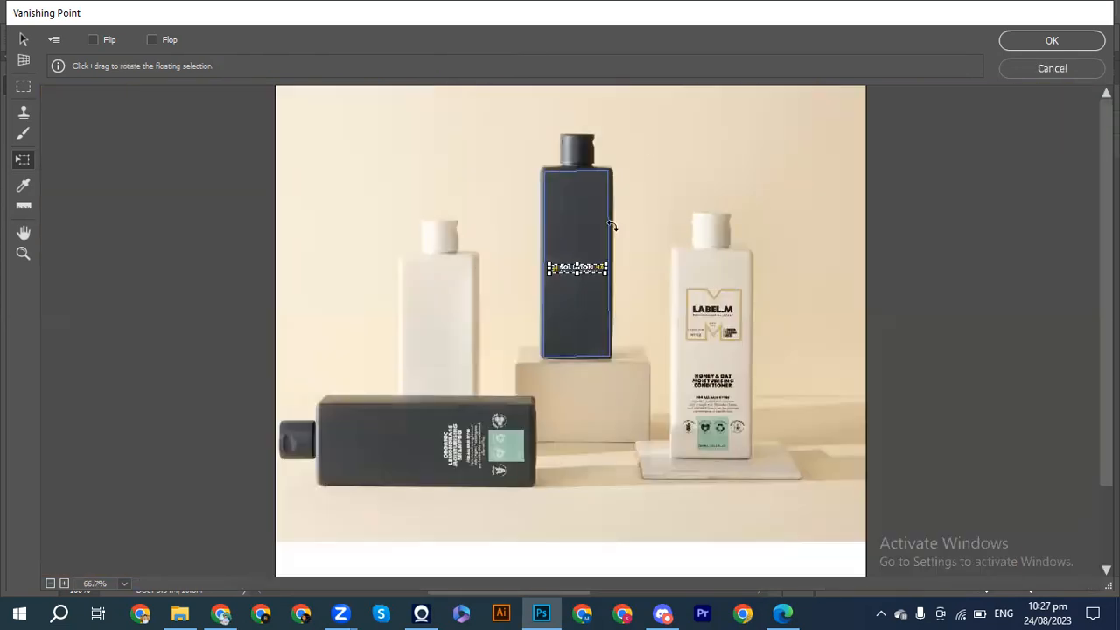
pyautogui.hotkey('shift', 'Up')
pyautogui.hotkey('shift', 'Up')
pyautogui.hotkey('shift', 'Up')
pyautogui.hotkey('shift', 'Up')
pyautogui.hotkey('shift', 'Up')
pyautogui.hotkey('shift', 'Up')
pyautogui.hotkey('shift', 'Up')
pyautogui.hotkey('shift', 'Up')
pyautogui.hotkey('shift', 'Up')
pyautogui.hotkey('shift', 'Up')
pyautogui.hotkey('shift', 'Down')
pyautogui.hotkey('shift', 'Down')
pyautogui.hotkey('shift', 'Down')
pyautogui.hotkey('shift', 'Down')
pyautogui.hotkey('shift', 'Down')
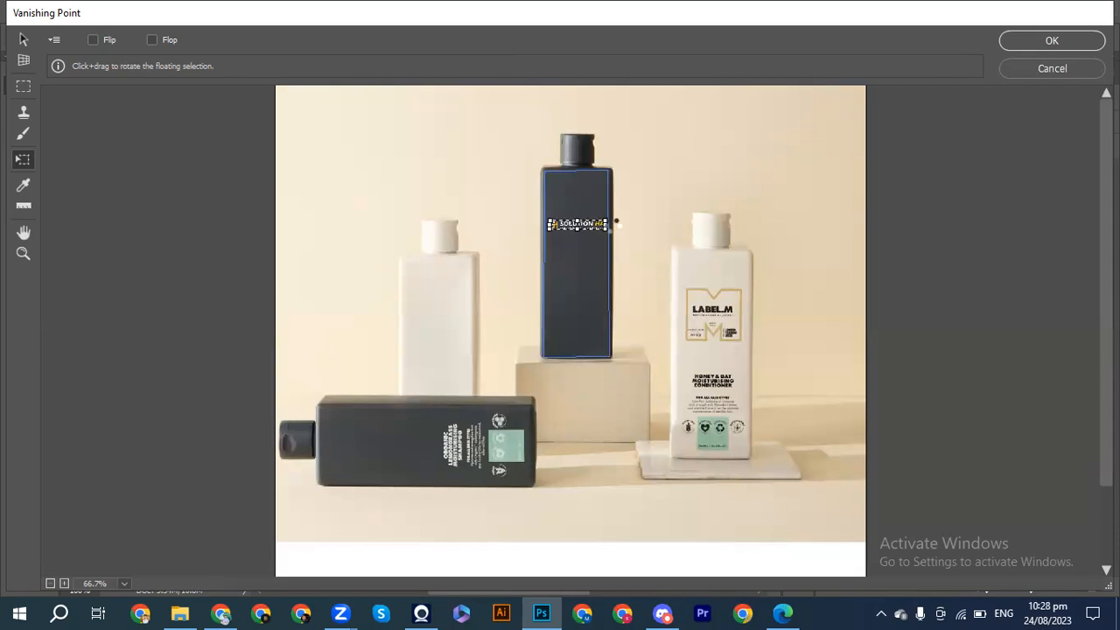
pyautogui.hotkey('shift', 'Up')
pyautogui.press('Return')
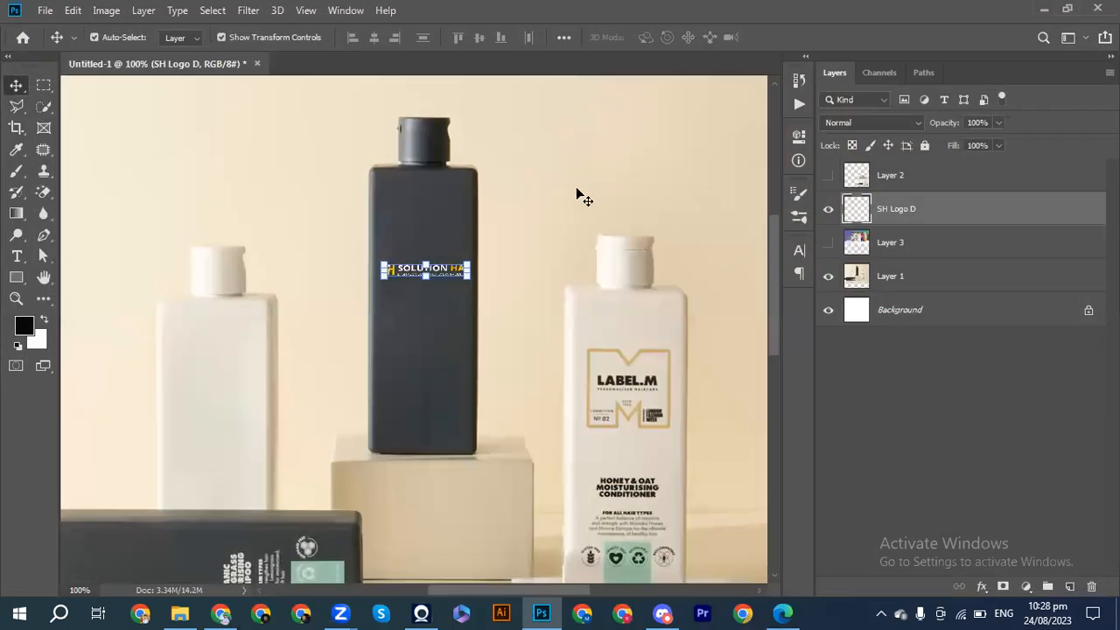
# Check the logo on the dark bottle without its transform box and preview blend modes for the SH Logo D layer.
pyautogui.click(583, 199)
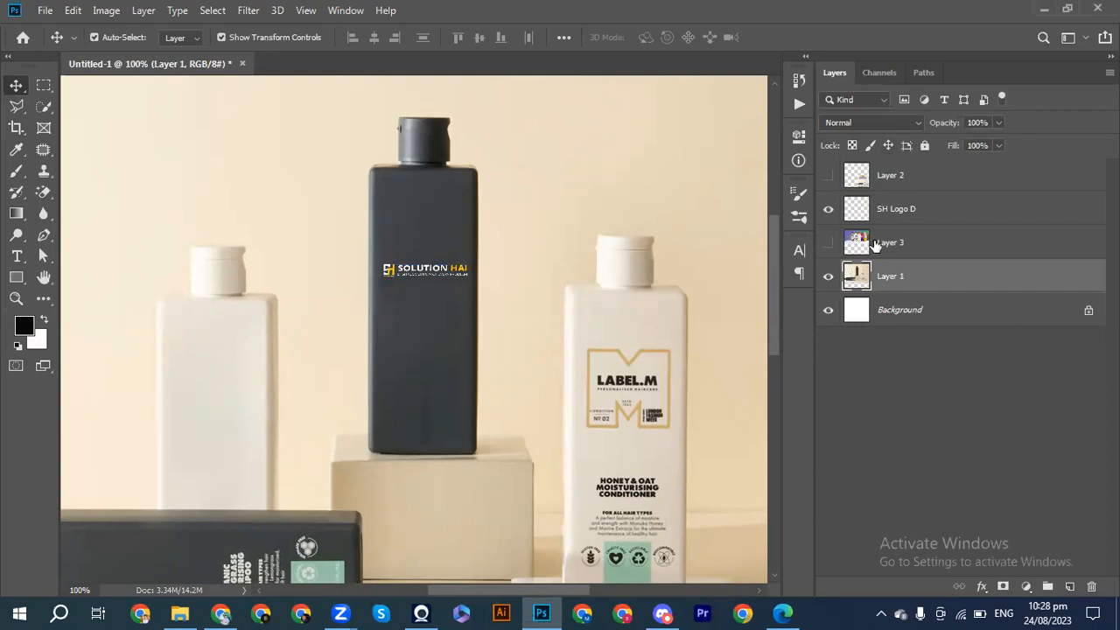
pyautogui.click(948, 205)
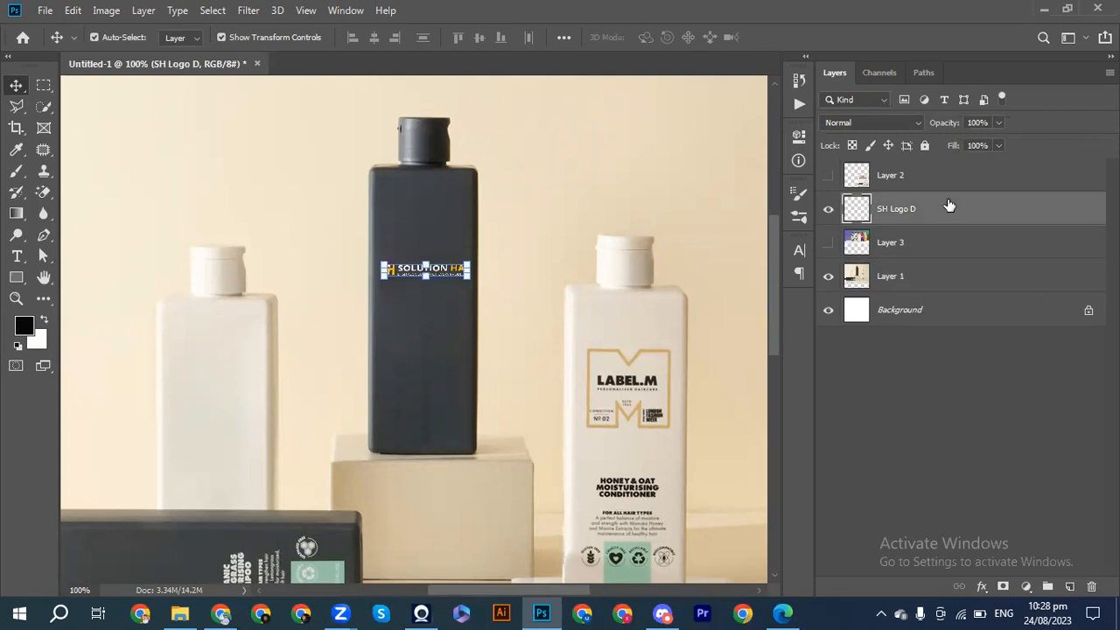
pyautogui.click(901, 123)
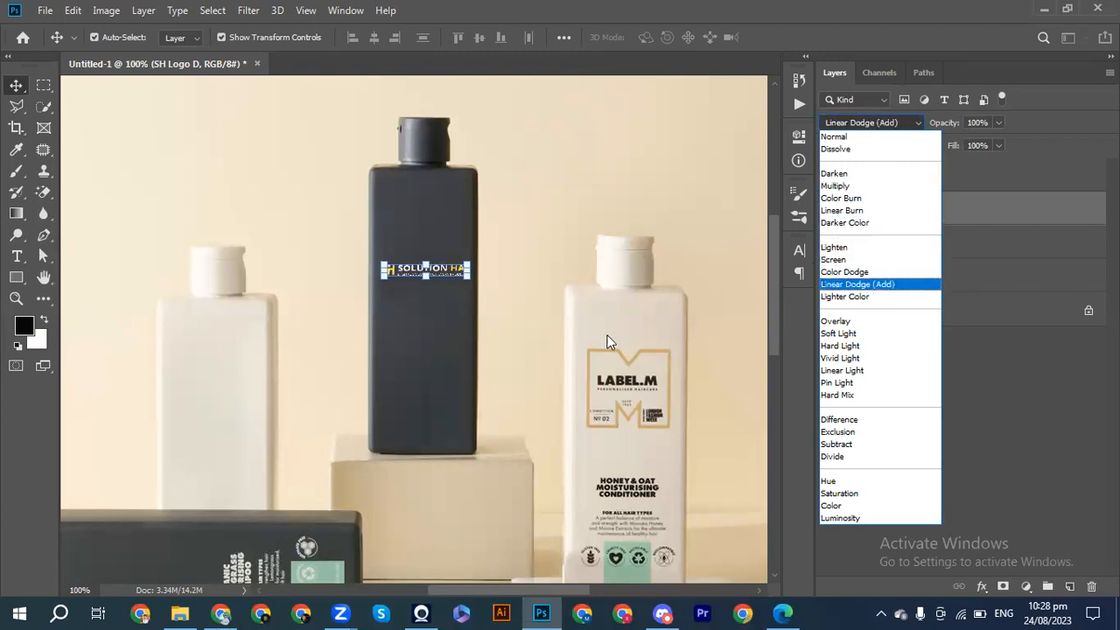
pyautogui.press('ctrl')
pyautogui.click(557, 333)
pyautogui.hotkey('ctrl', '+')
pyautogui.hotkey('ctrl', '+')
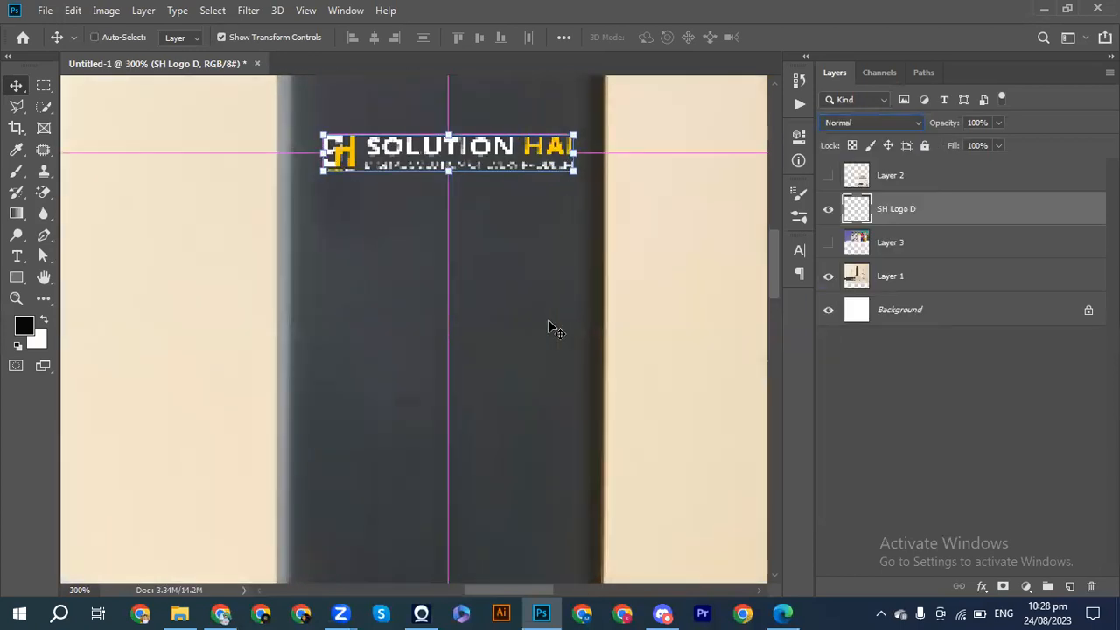
# Set the SH Logo D layer's blend mode to Exclusion and check the logo up close and in the whole scene.
pyautogui.click(921, 124)
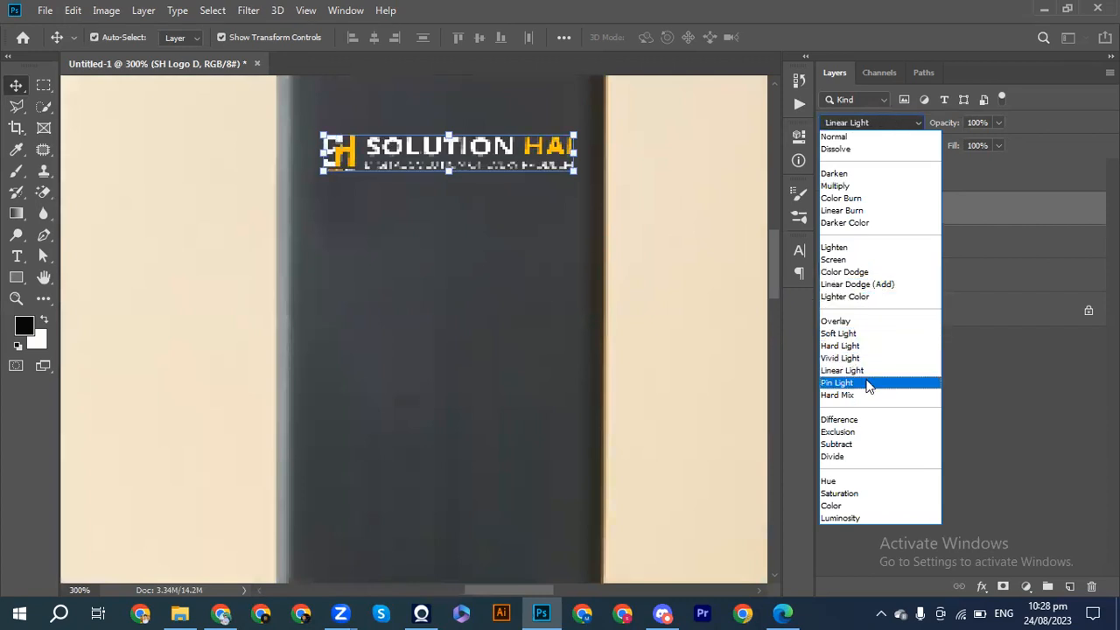
pyautogui.click(870, 431)
pyautogui.click(728, 385)
pyautogui.hotkey('ctrl', '-')
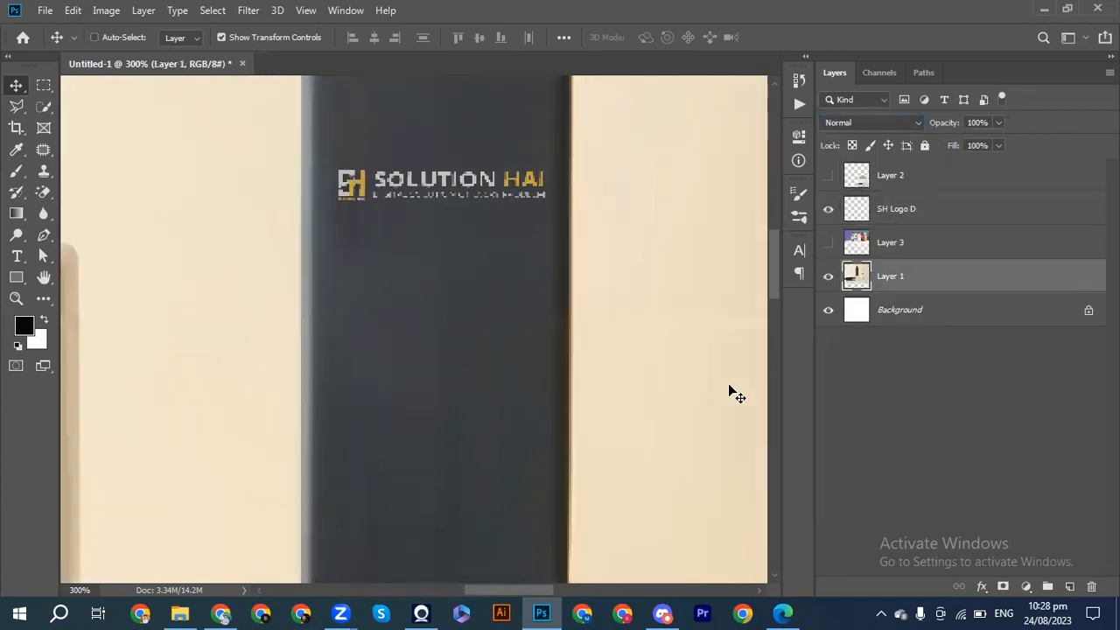
pyautogui.hotkey('ctrl', '-')
pyautogui.hotkey('ctrl', '-')
pyautogui.hotkey('ctrl', '-')
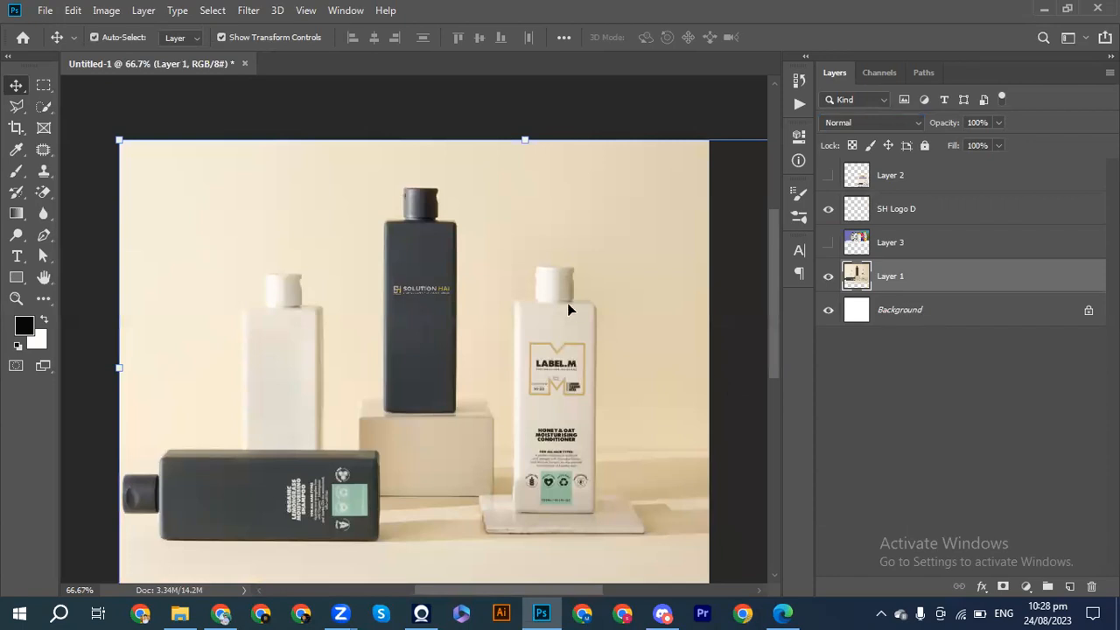
# Set the SH Logo D layer's blend mode to Screen, deselect the layer and check the whole composition.
pyautogui.click(899, 122)
pyautogui.click(900, 214)
pyautogui.click(889, 121)
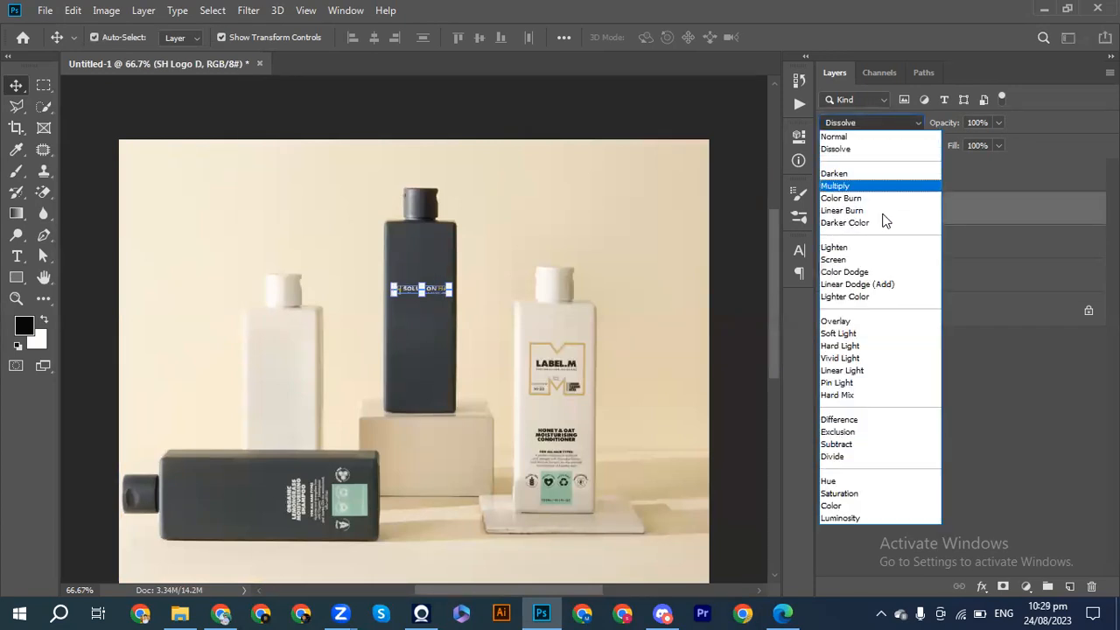
pyautogui.click(878, 260)
pyautogui.click(906, 434)
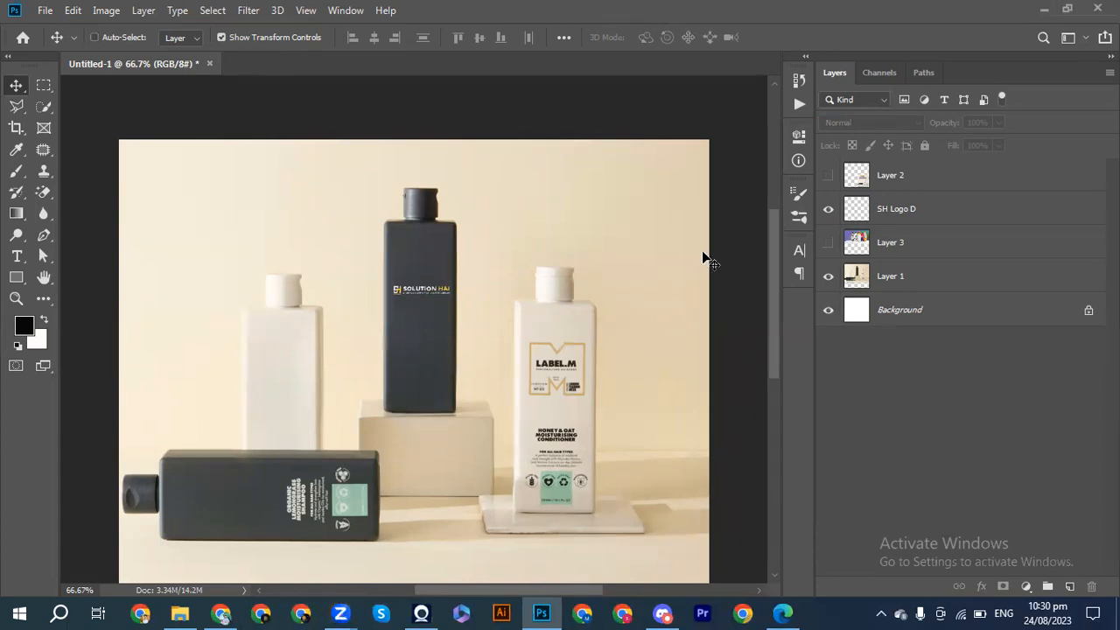
pyautogui.hotkey('ctrl', '-')
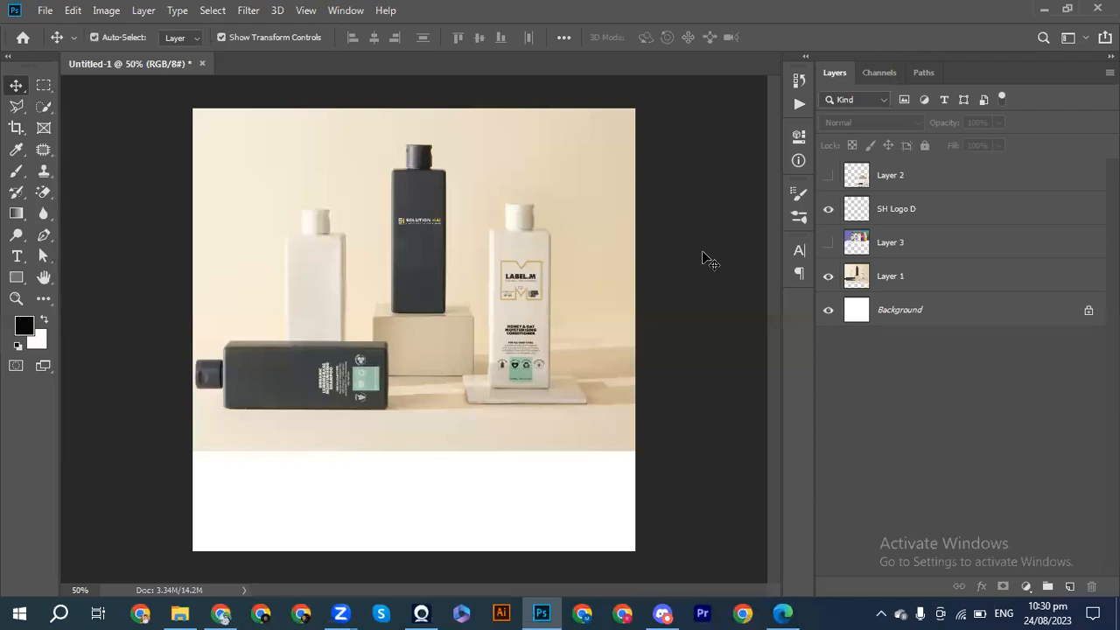
pyautogui.hotkey('ctrl', '-')
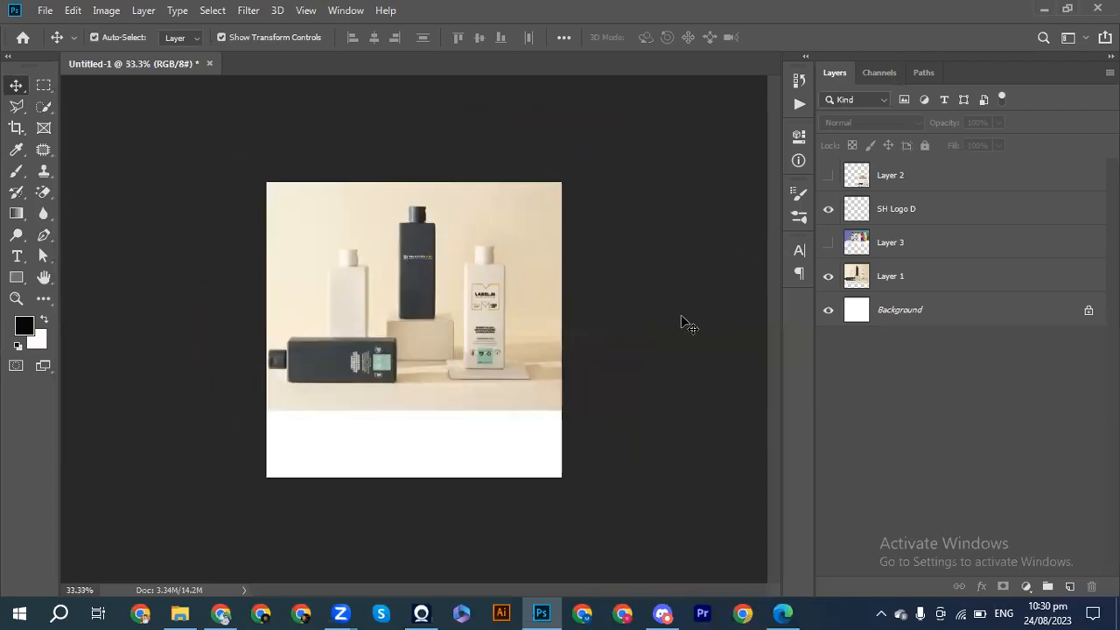